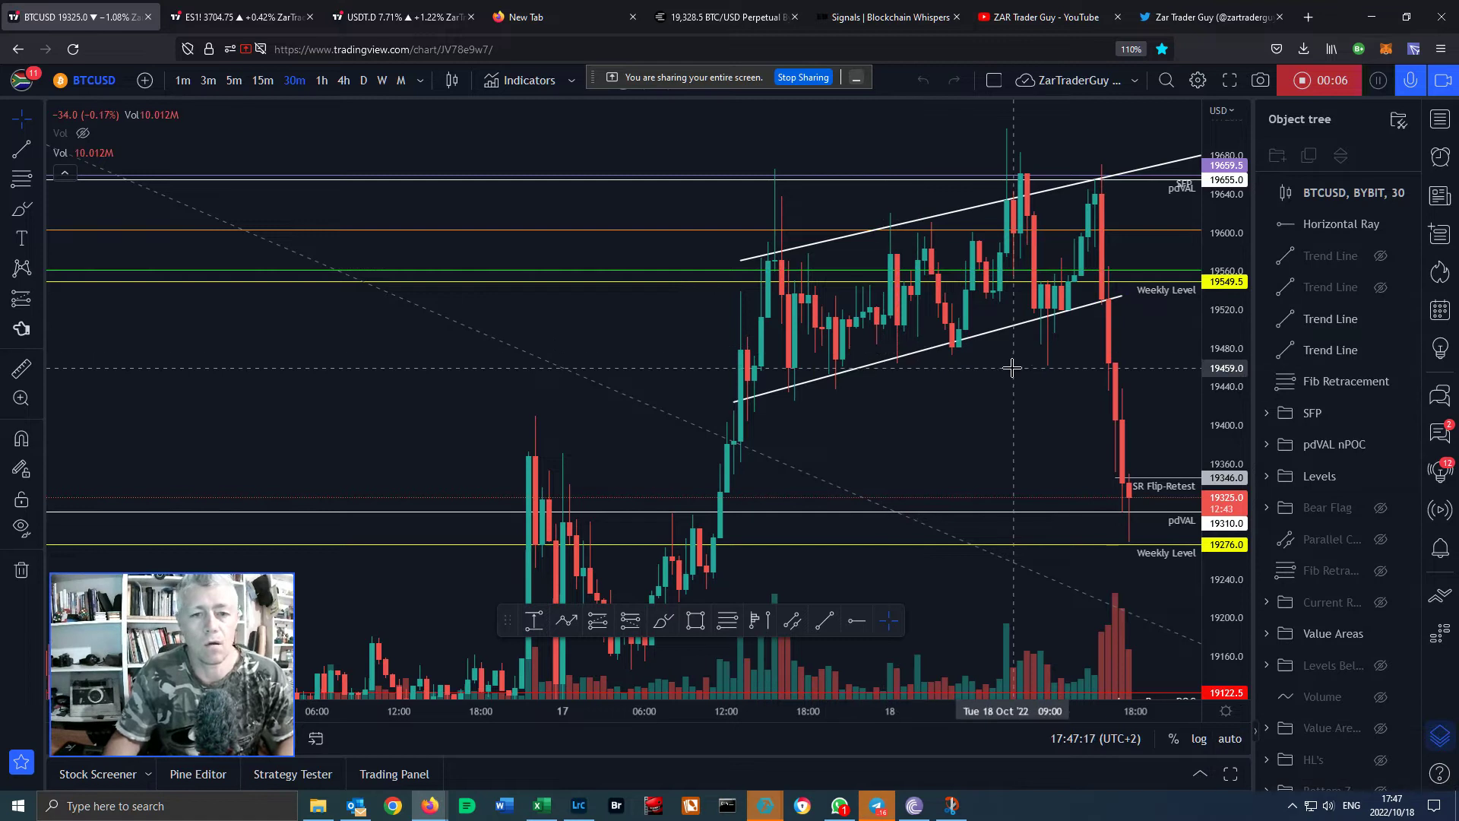
Pan and zoom the chart to bring the rising channel and the sell-off into view
scroll(1012, 368, up, 1)
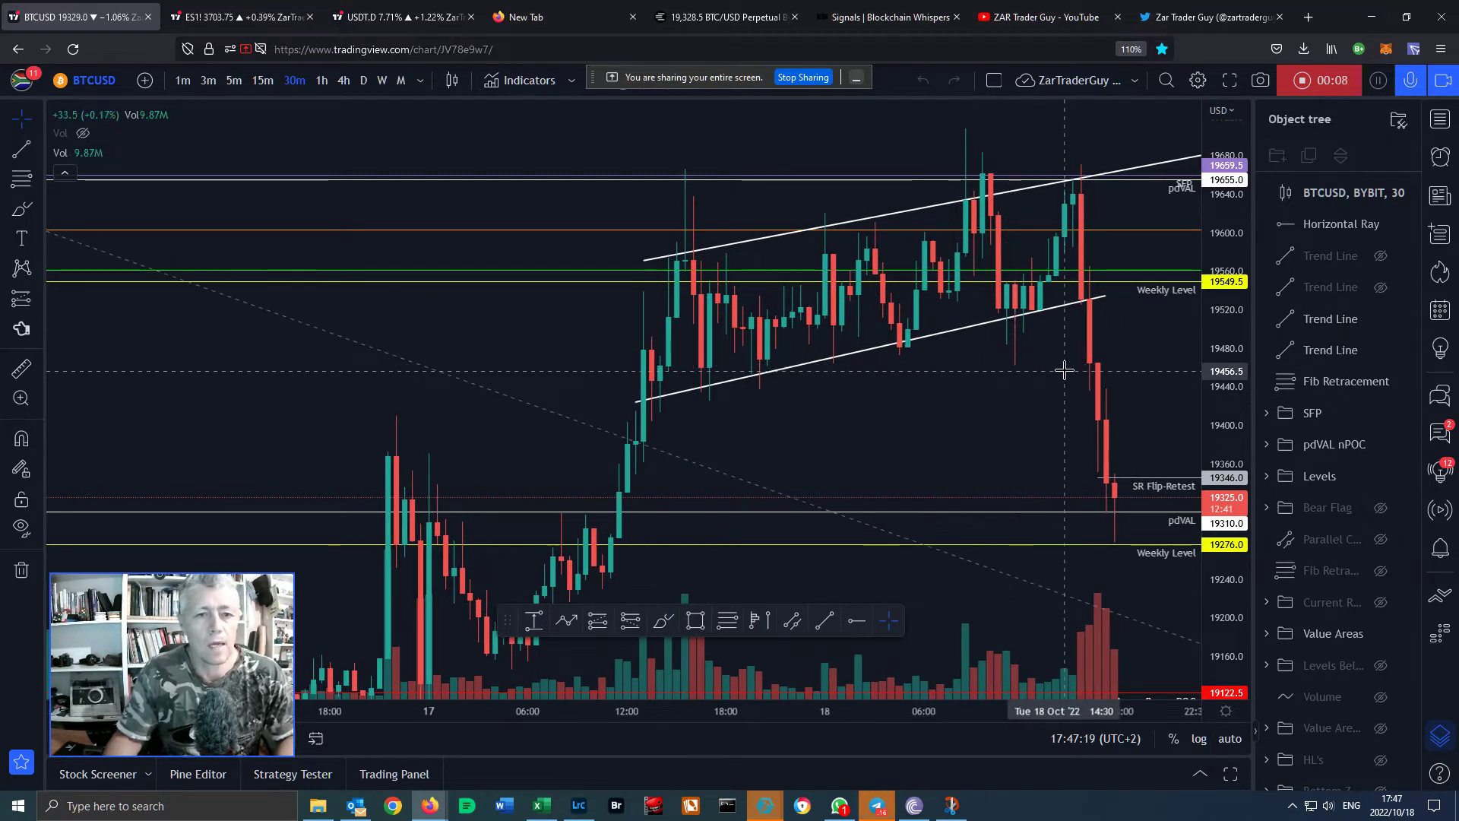
drag(1041, 407, 978, 446)
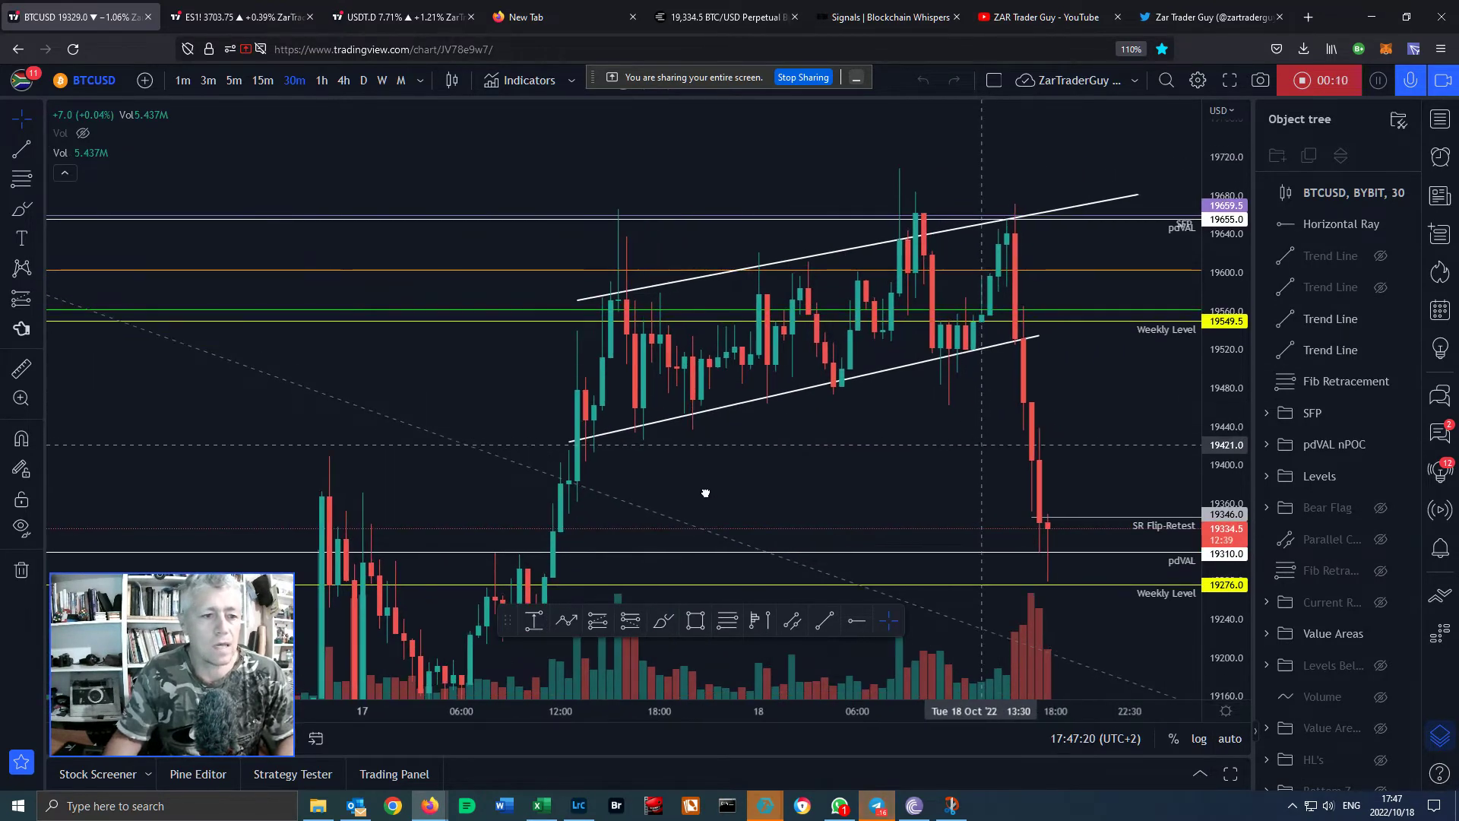
click(571, 440)
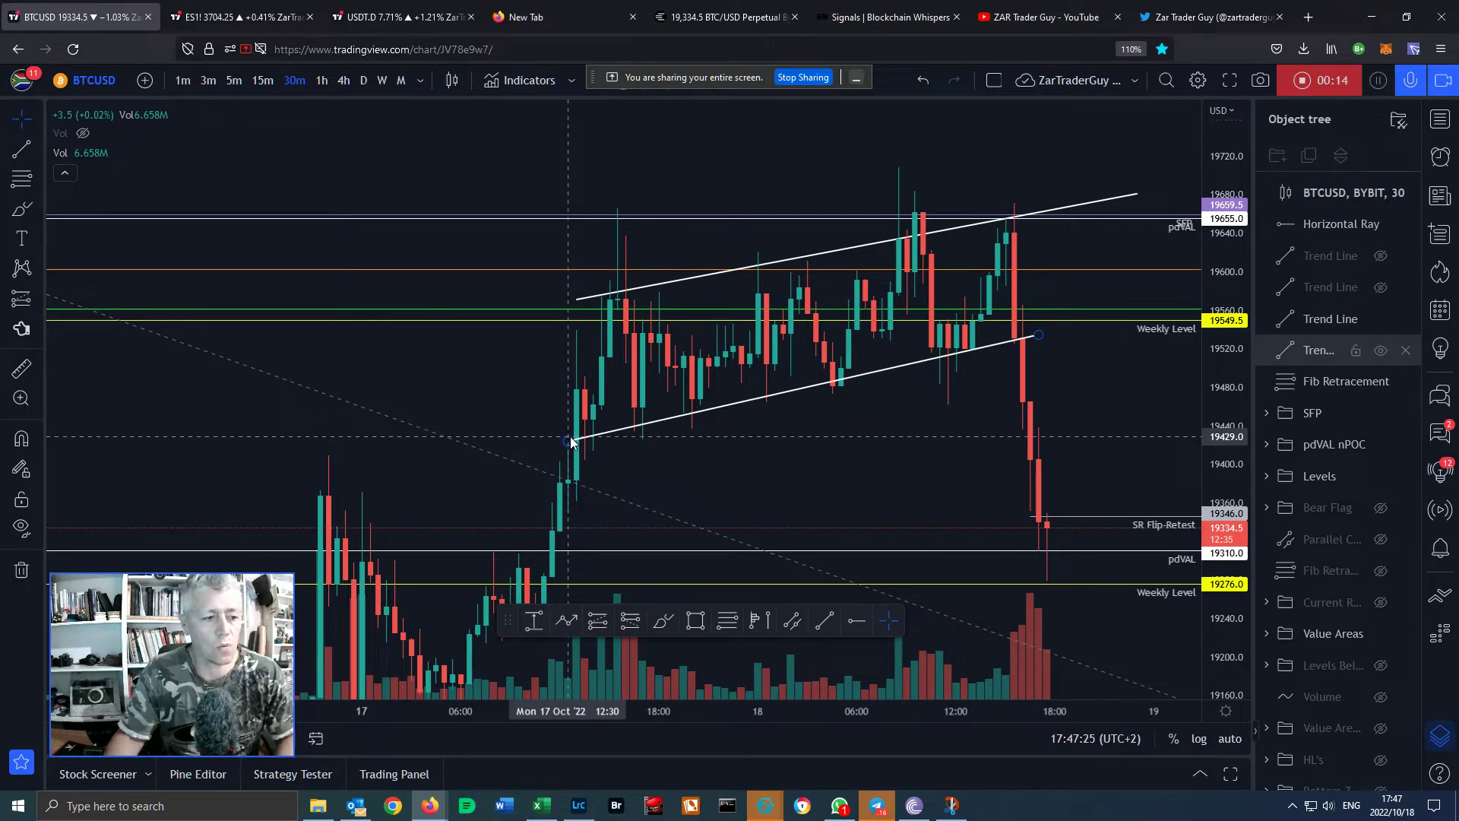
click(577, 439)
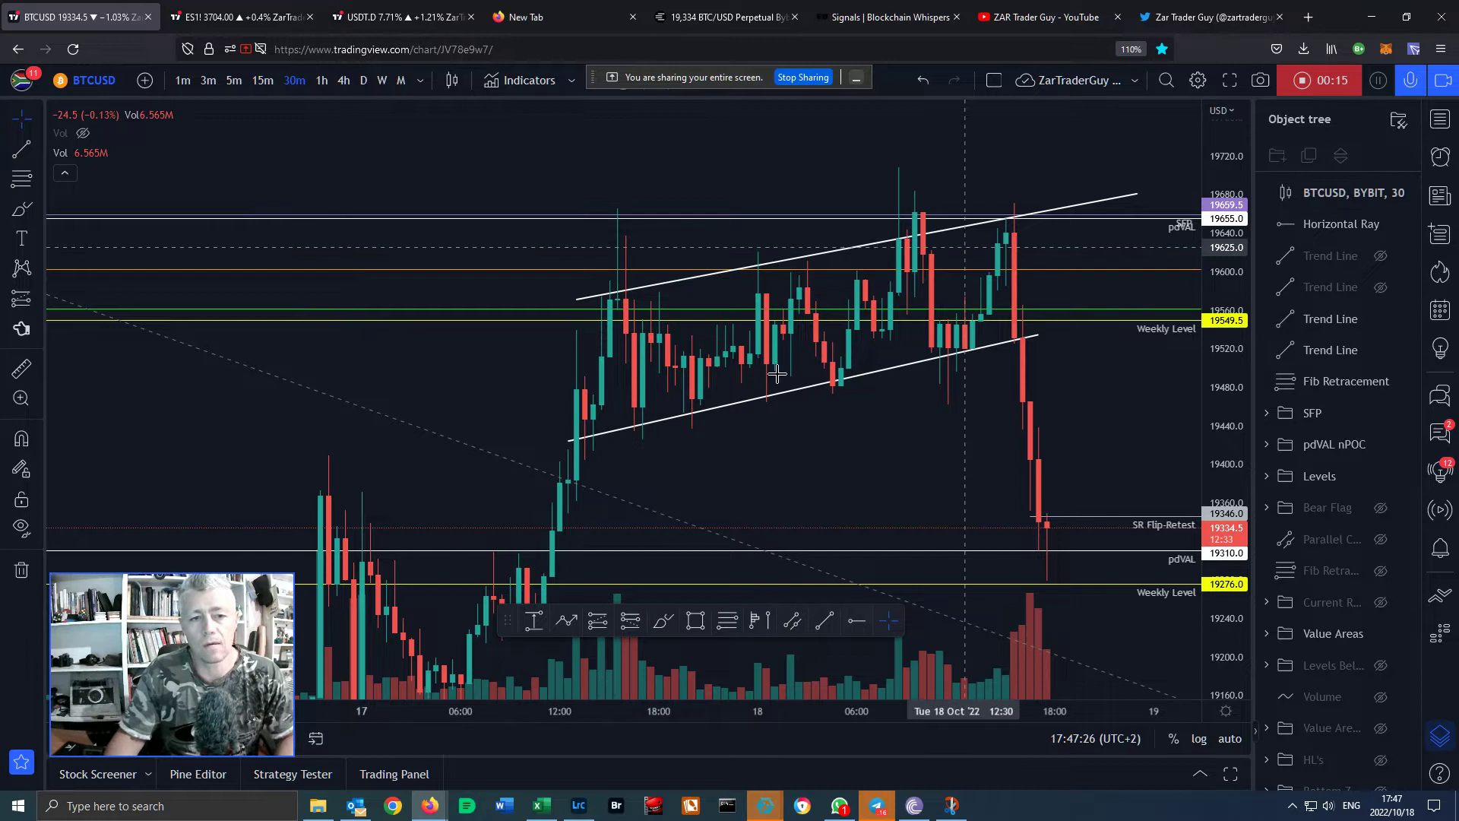
drag(1098, 240, 1052, 360)
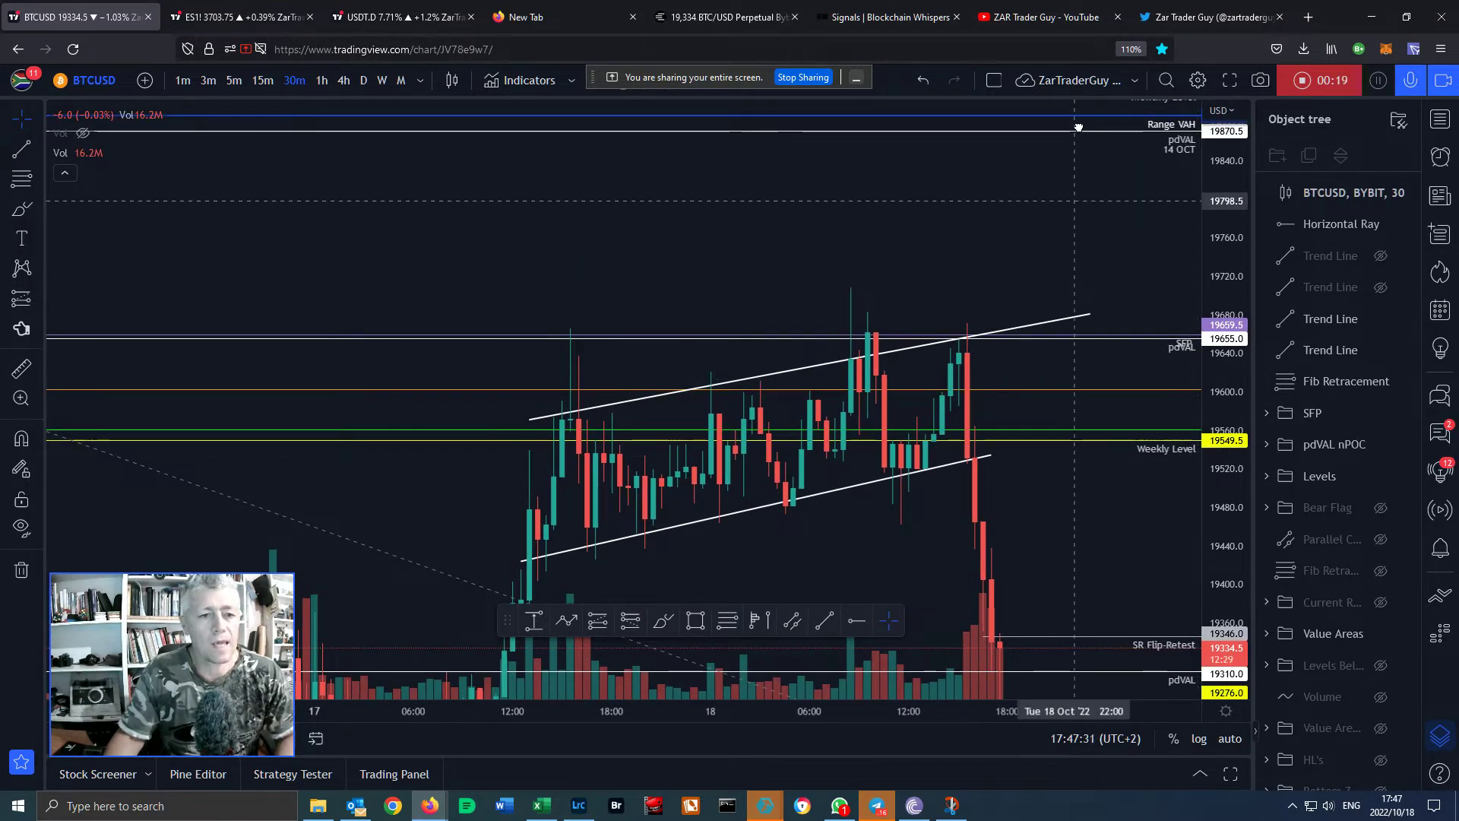
drag(1071, 245, 1069, 35)
drag(1217, 267, 1027, 312)
scroll(1124, 385, down, 3)
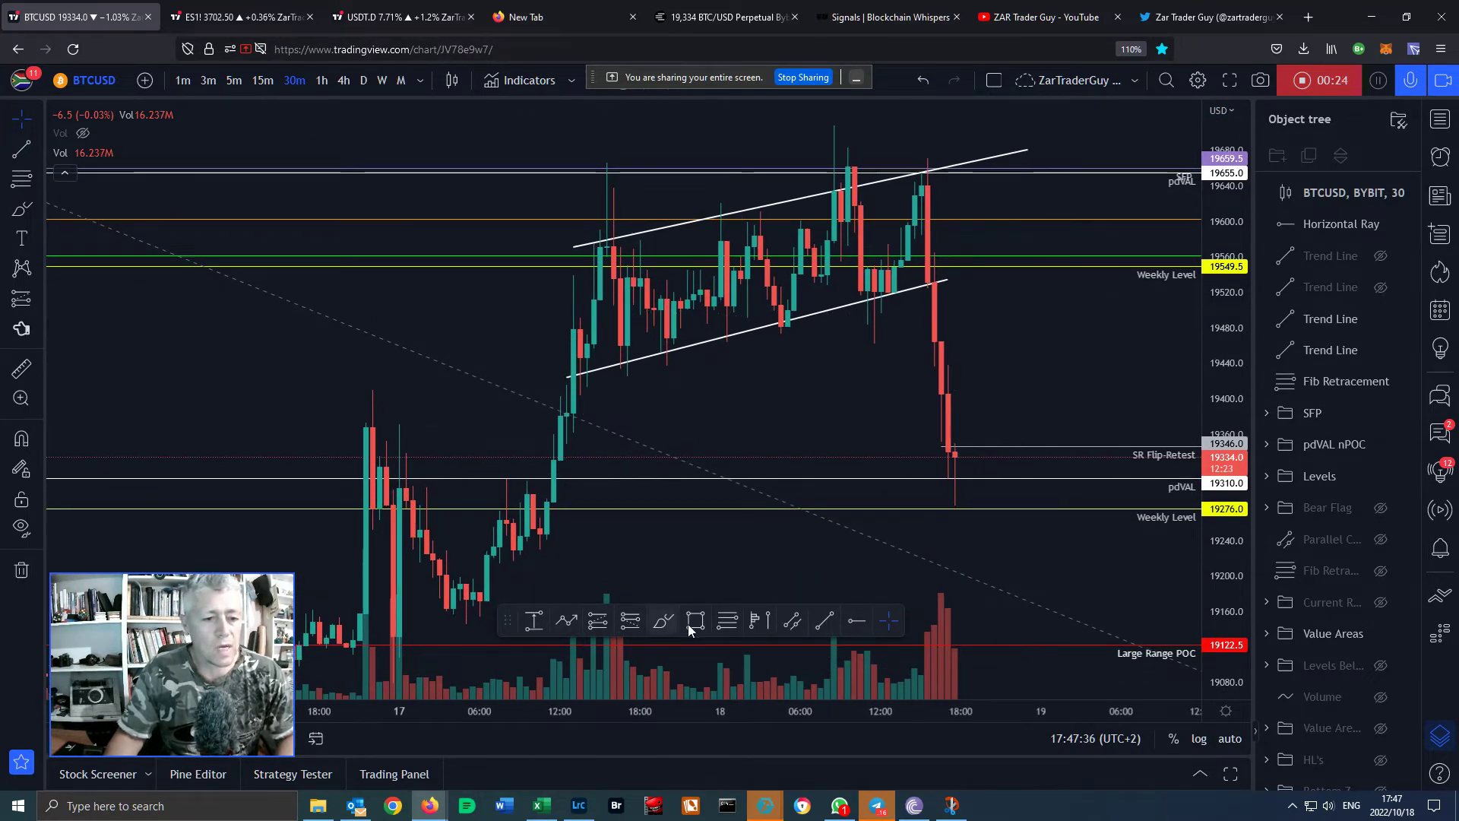
Draw a steep projection trend line from the rally's low and move it to the channel's right end
click(814, 620)
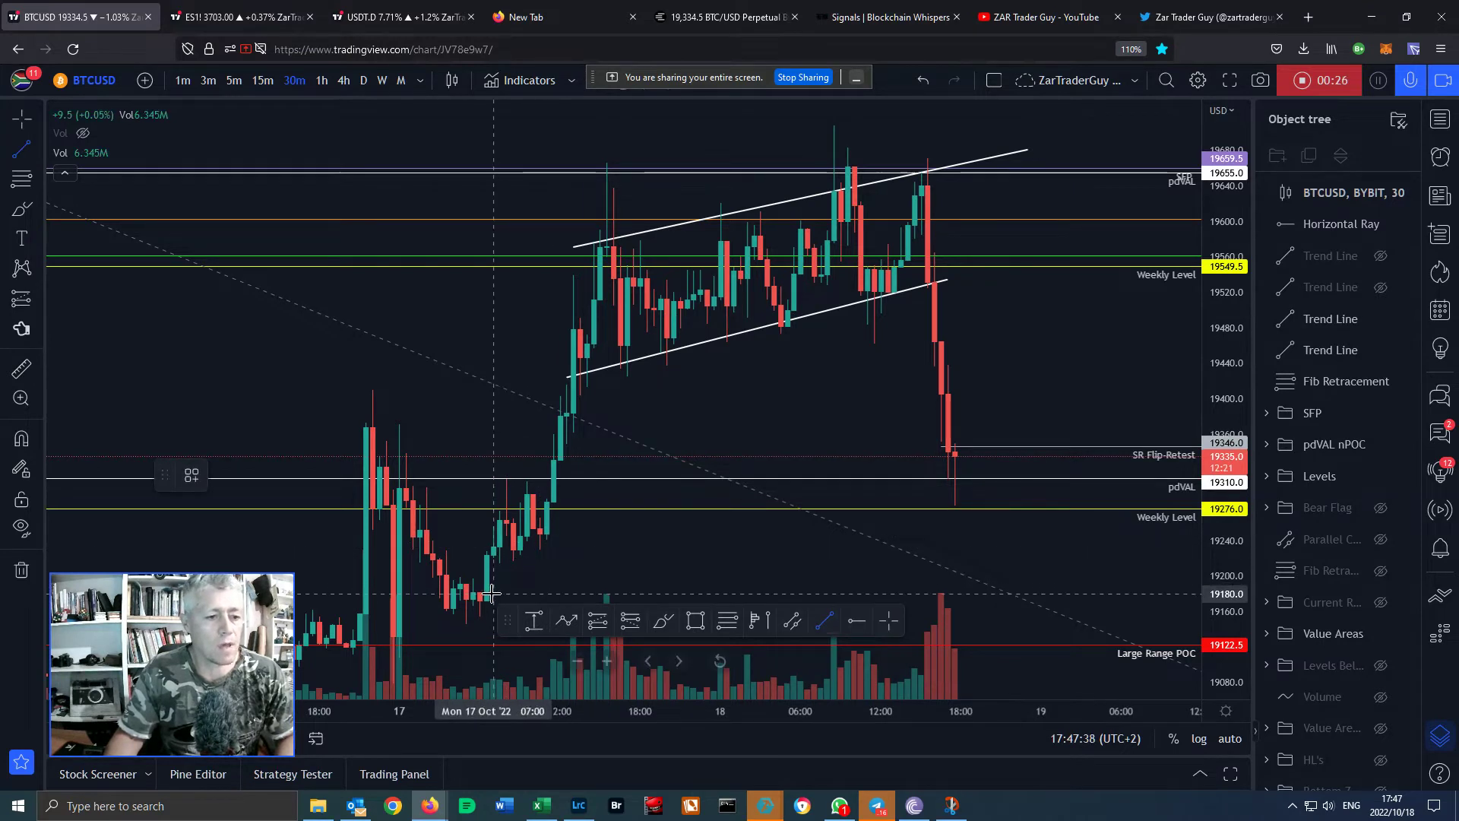
click(493, 593)
click(600, 237)
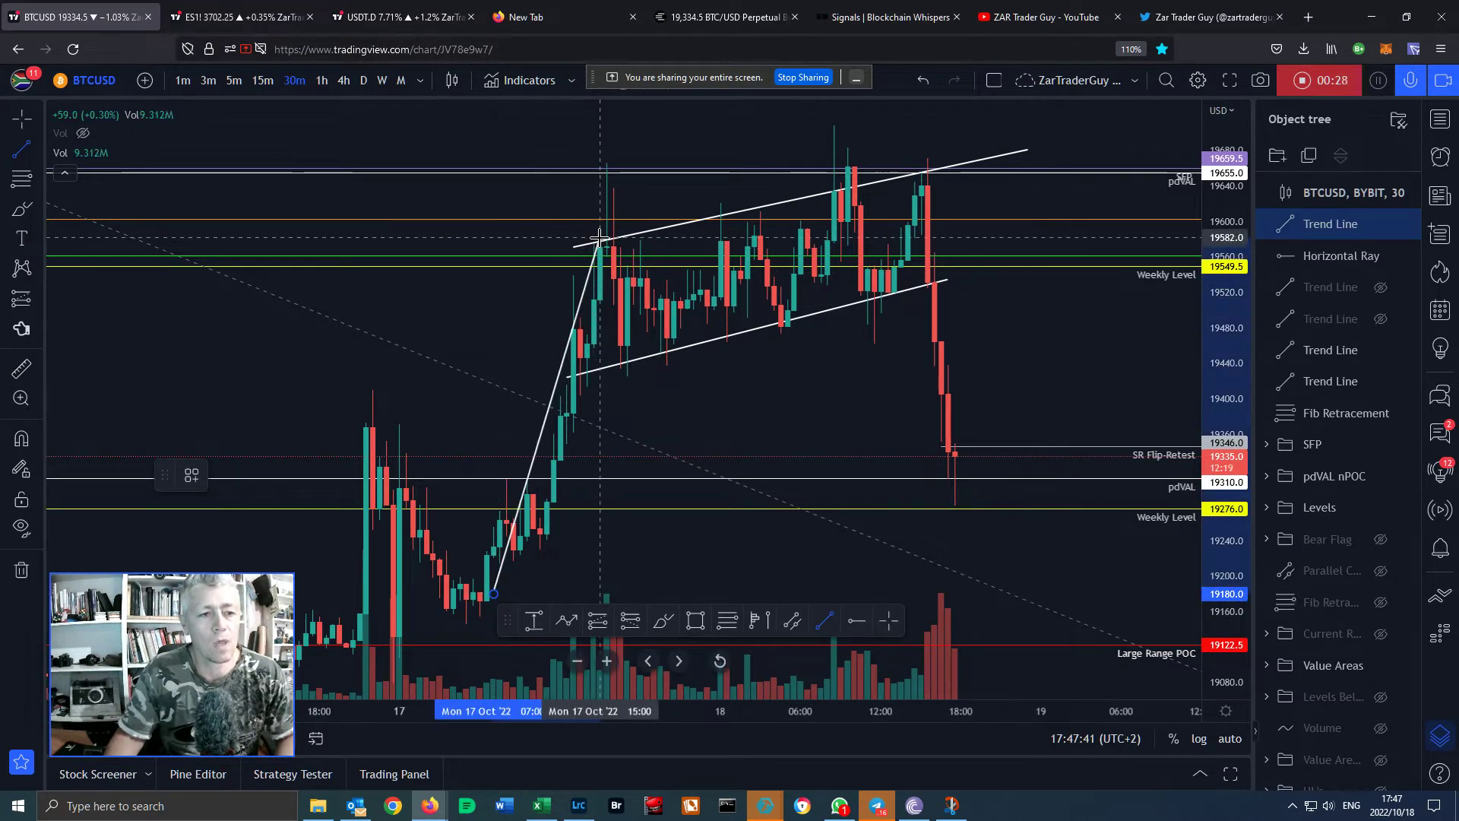
drag(564, 365, 934, 64)
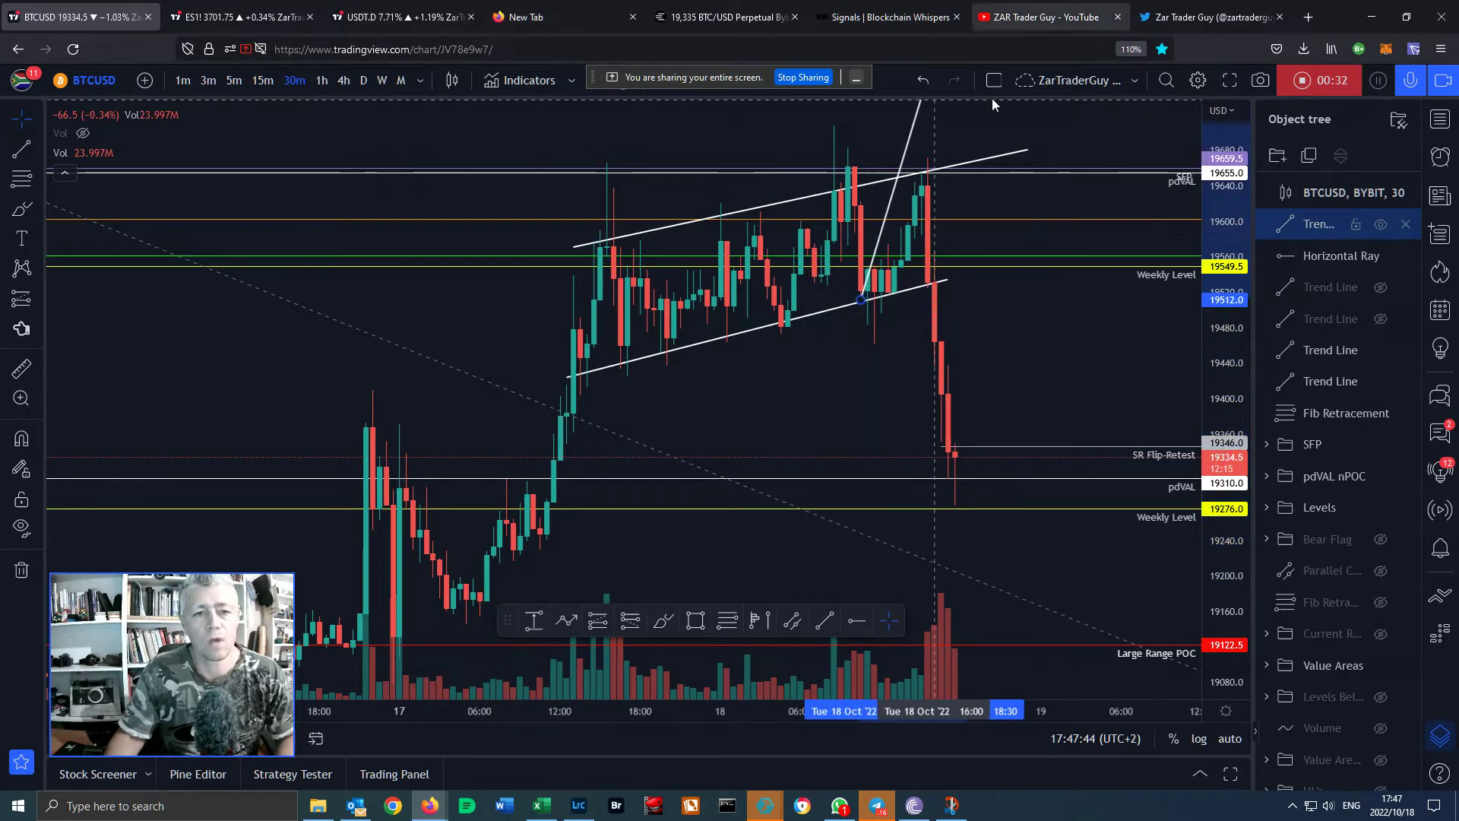
Shift the steep projection line, undo the change, reset the chart, then delete the line
drag(1035, 453, 1012, 623)
click(897, 308)
drag(896, 308, 949, 184)
drag(1037, 344, 1049, 414)
drag(1062, 299, 1048, 163)
key(ctrl+z)
key(ctrl+z)
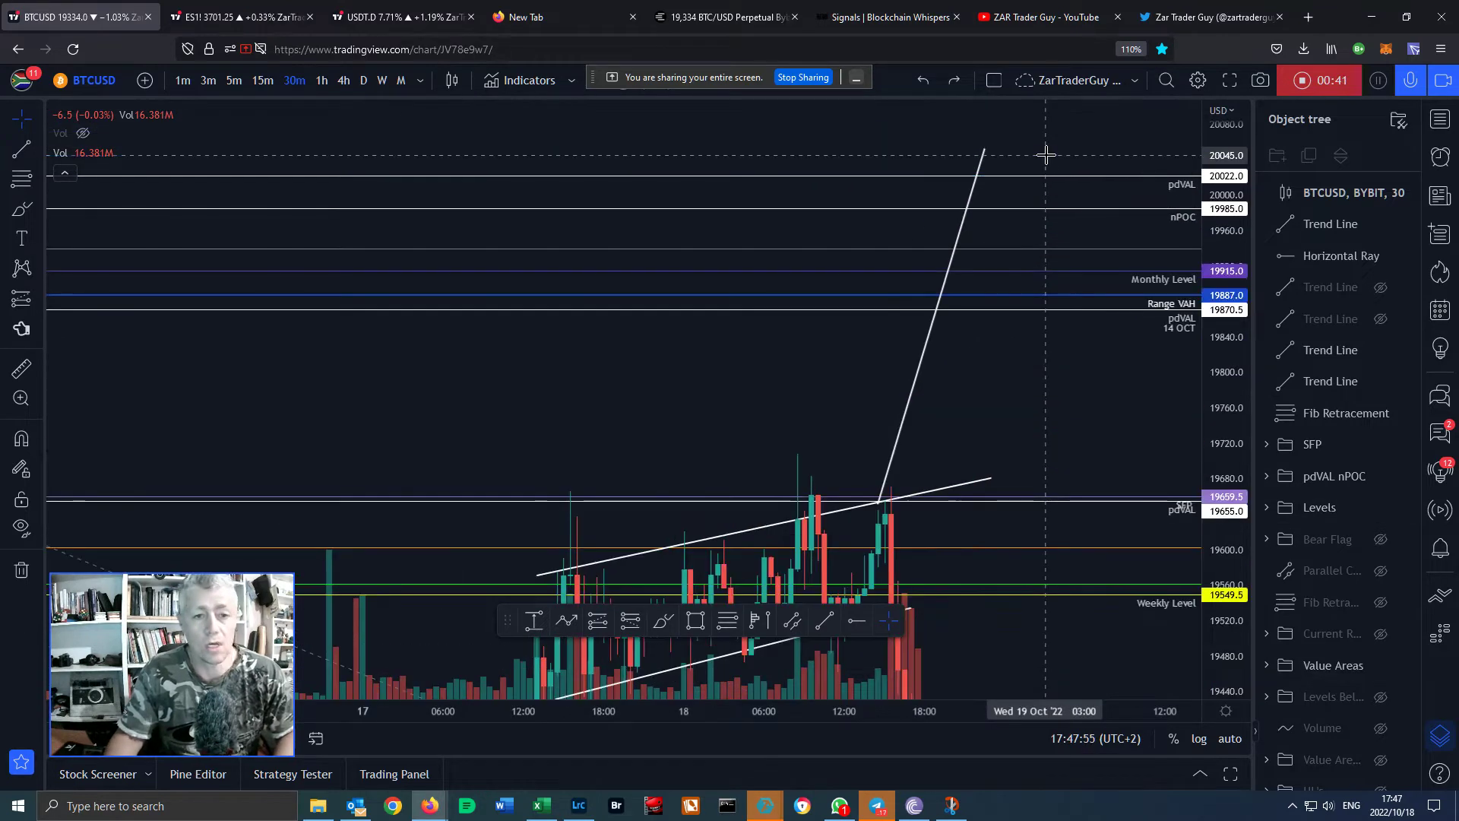
key(alt+r)
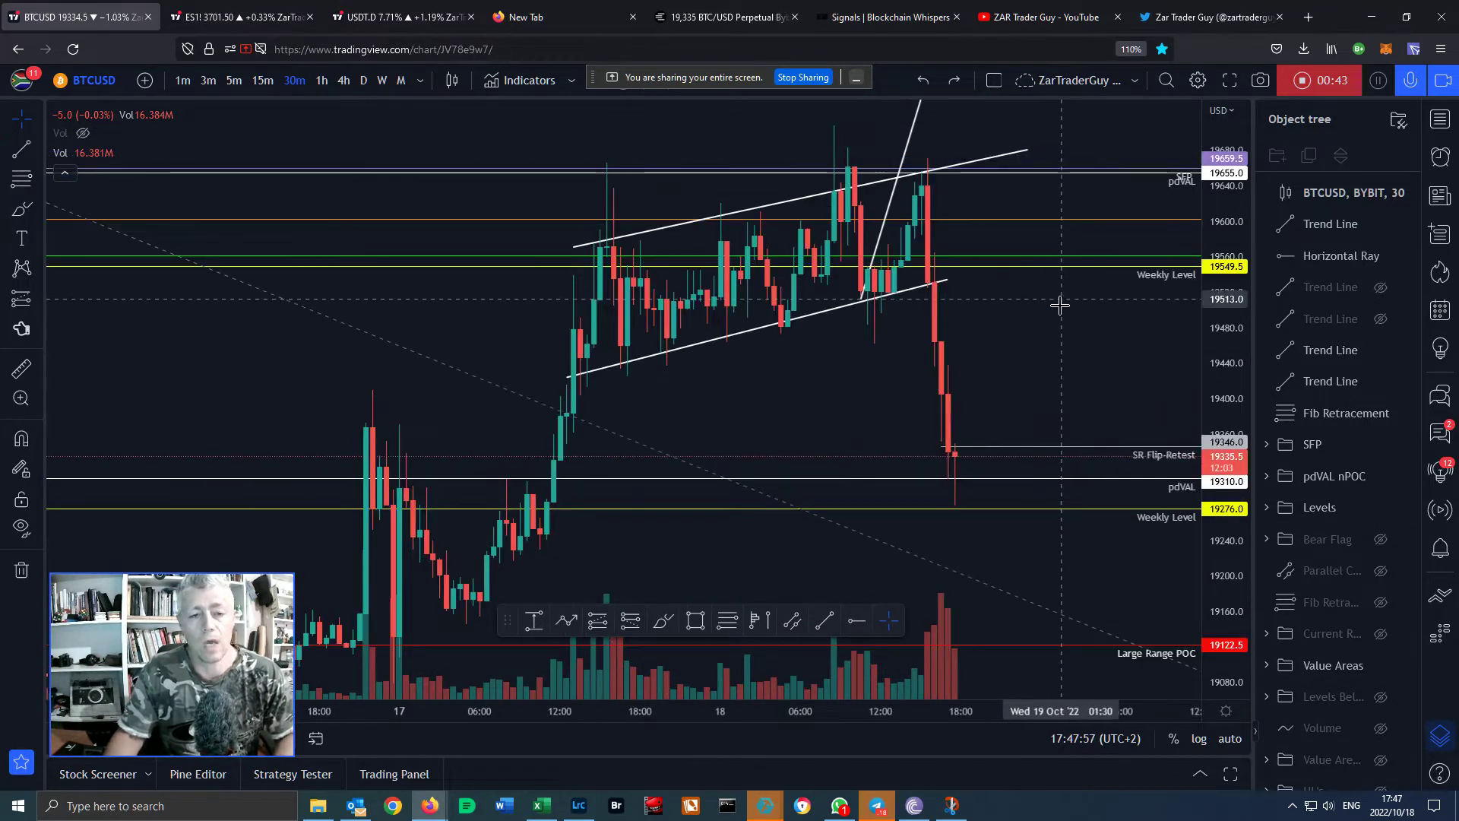
click(910, 133)
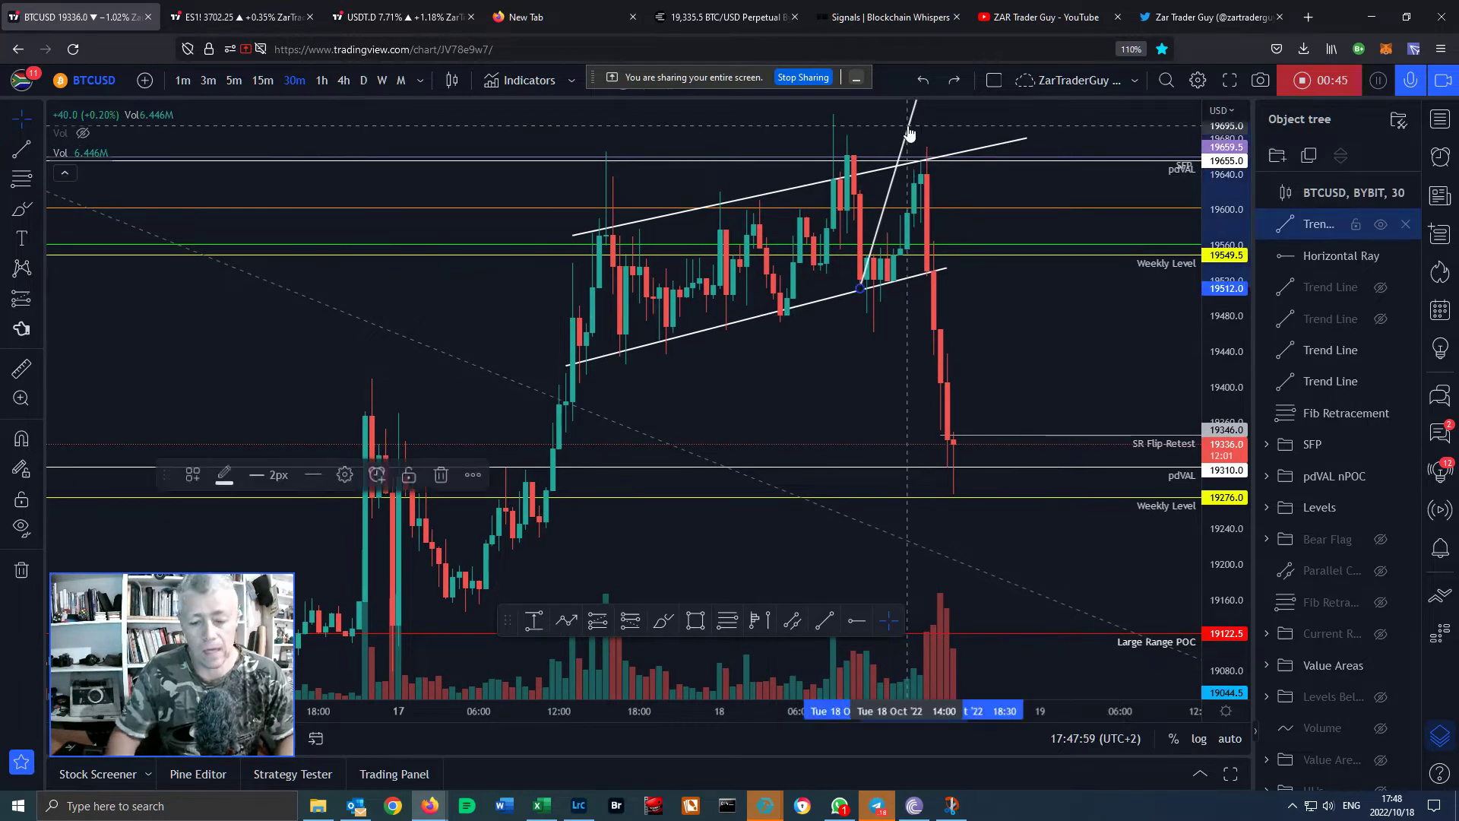
key(Delete)
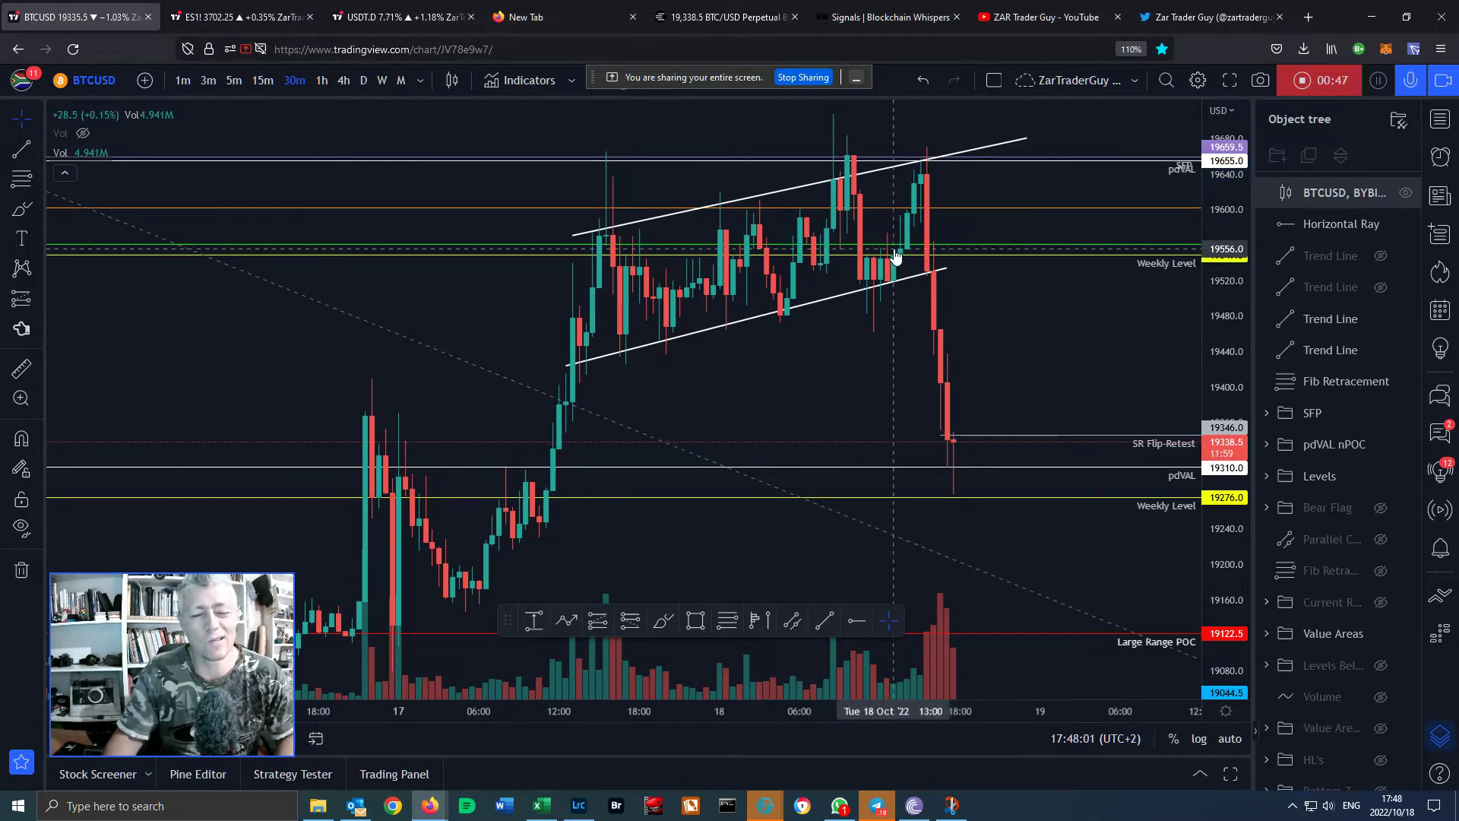
Make room for future dates and inspect the Fib Retracement drawing and its 0 level
scroll(1144, 325, down, 5)
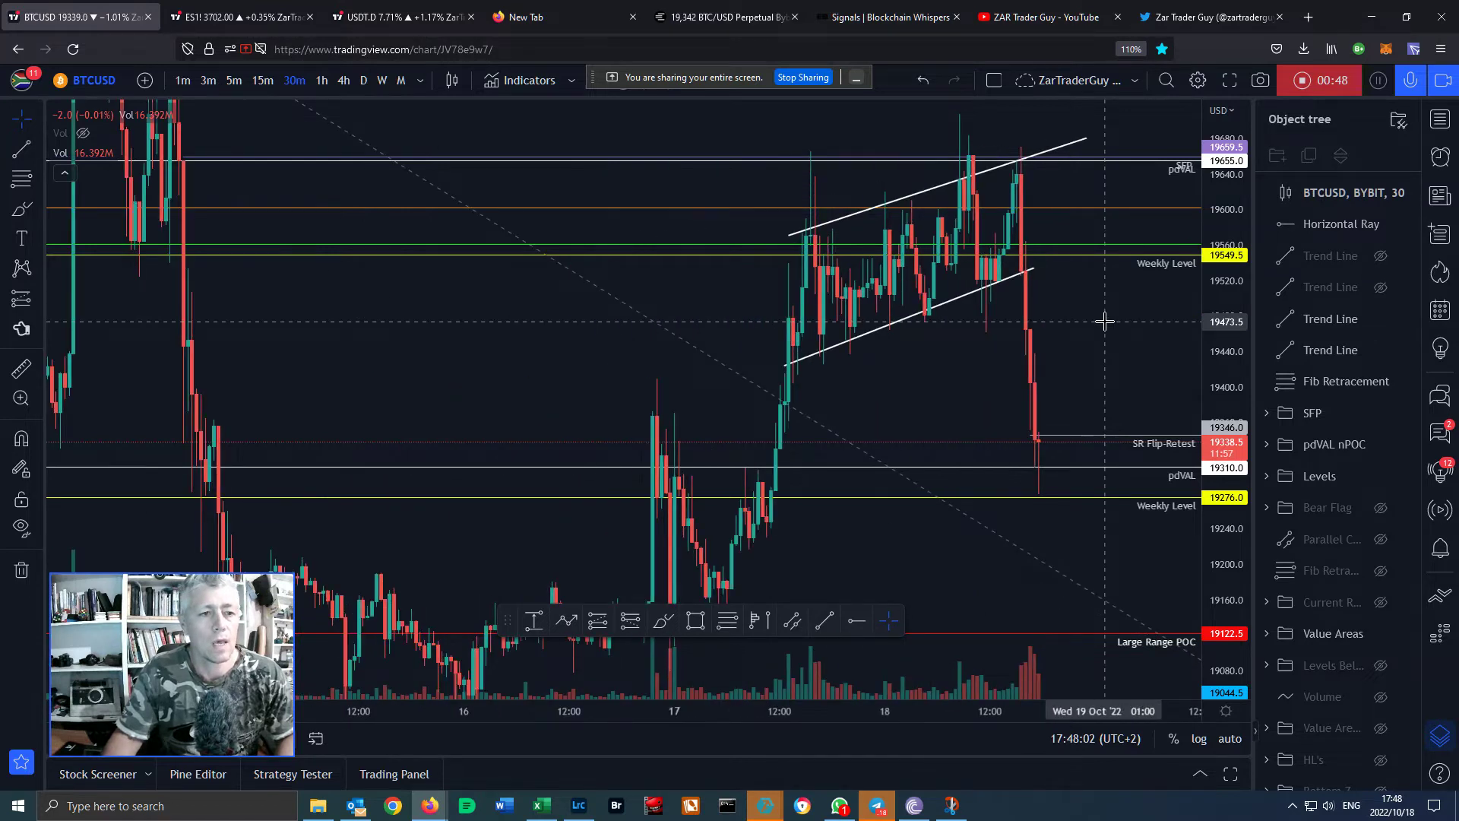
drag(846, 349, 545, 353)
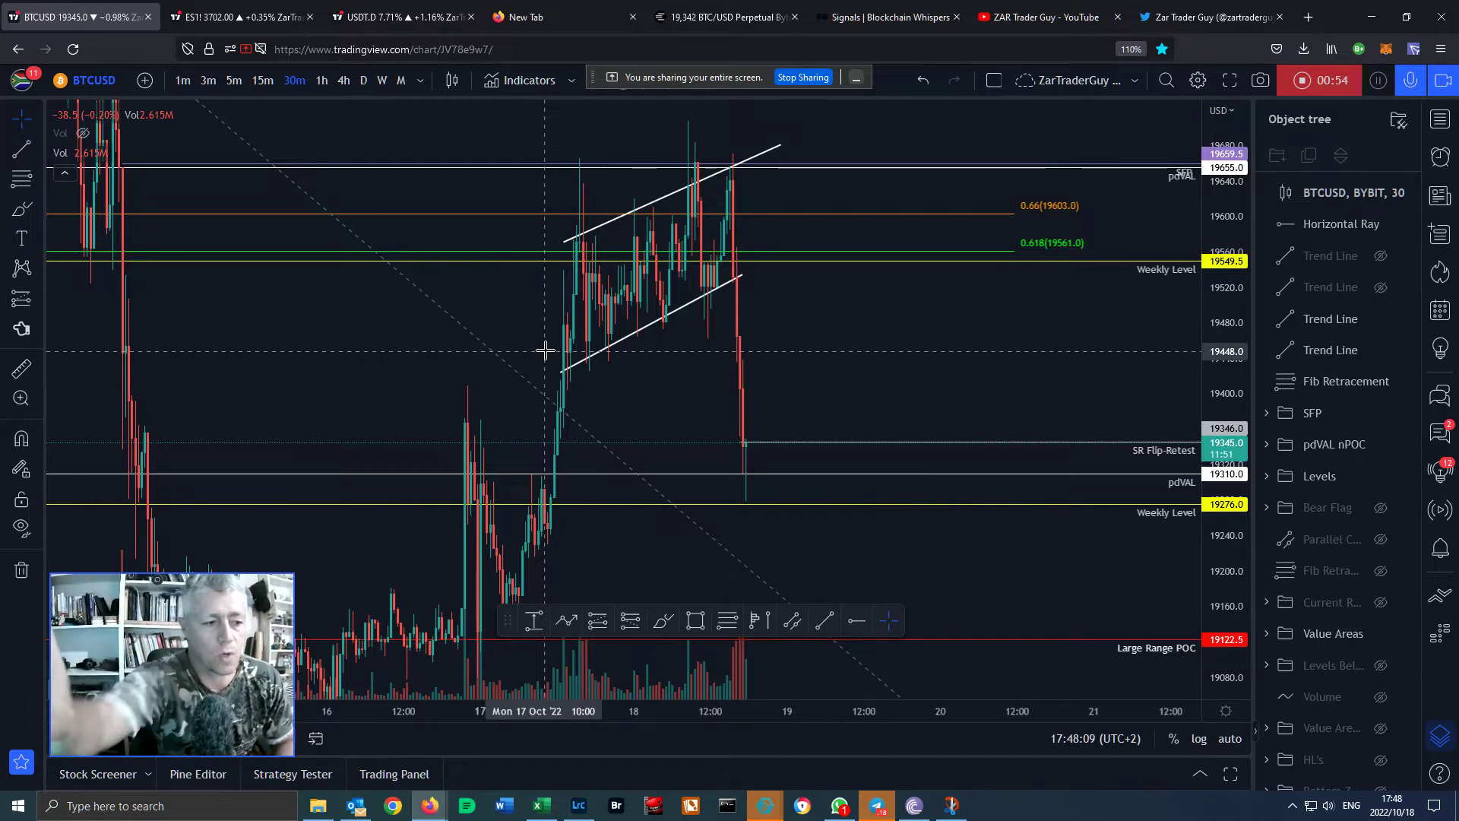
scroll(1000, 303, down, 5)
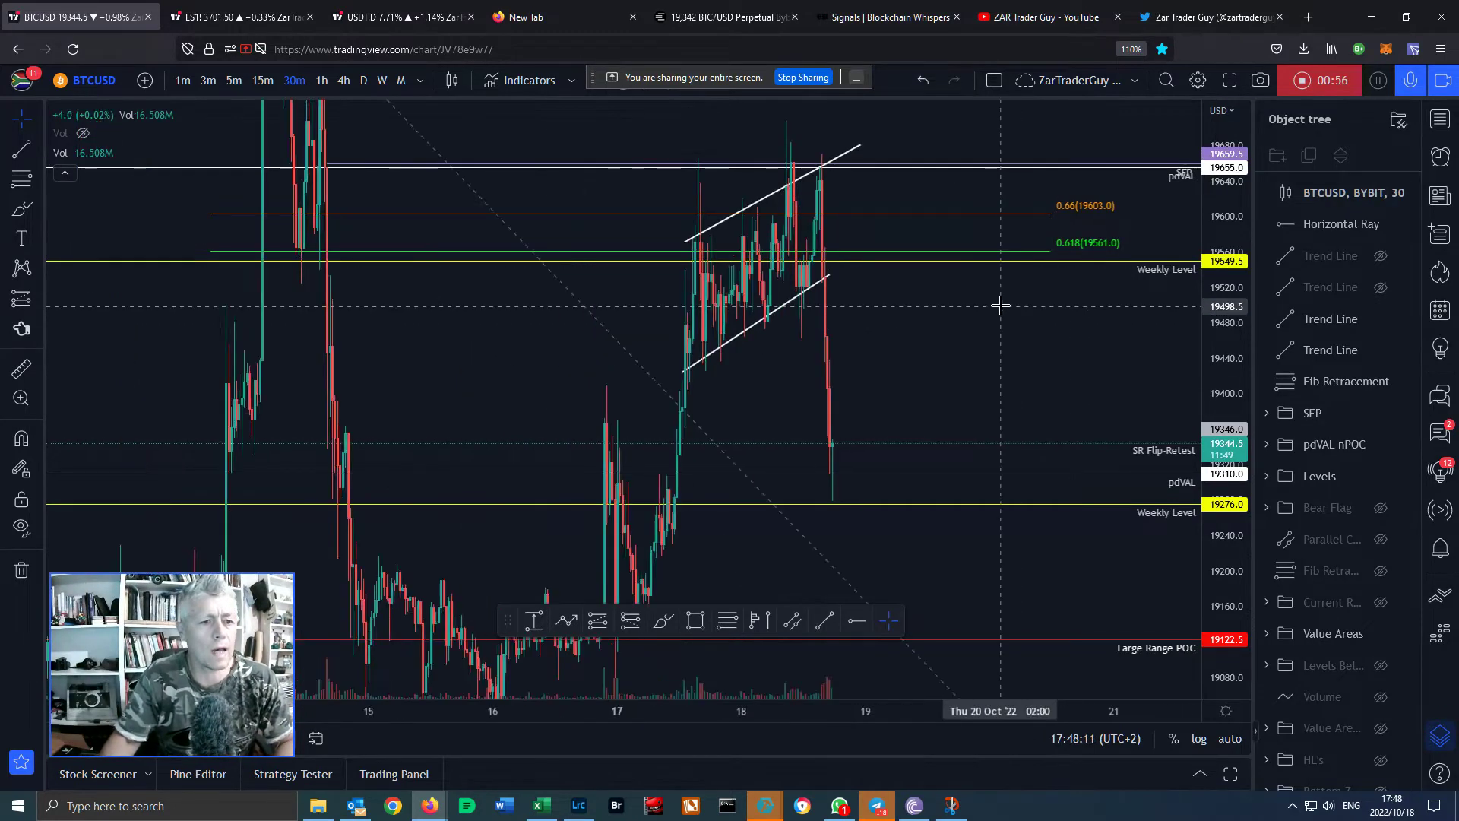
drag(1233, 224, 1234, 260)
click(519, 186)
click(521, 181)
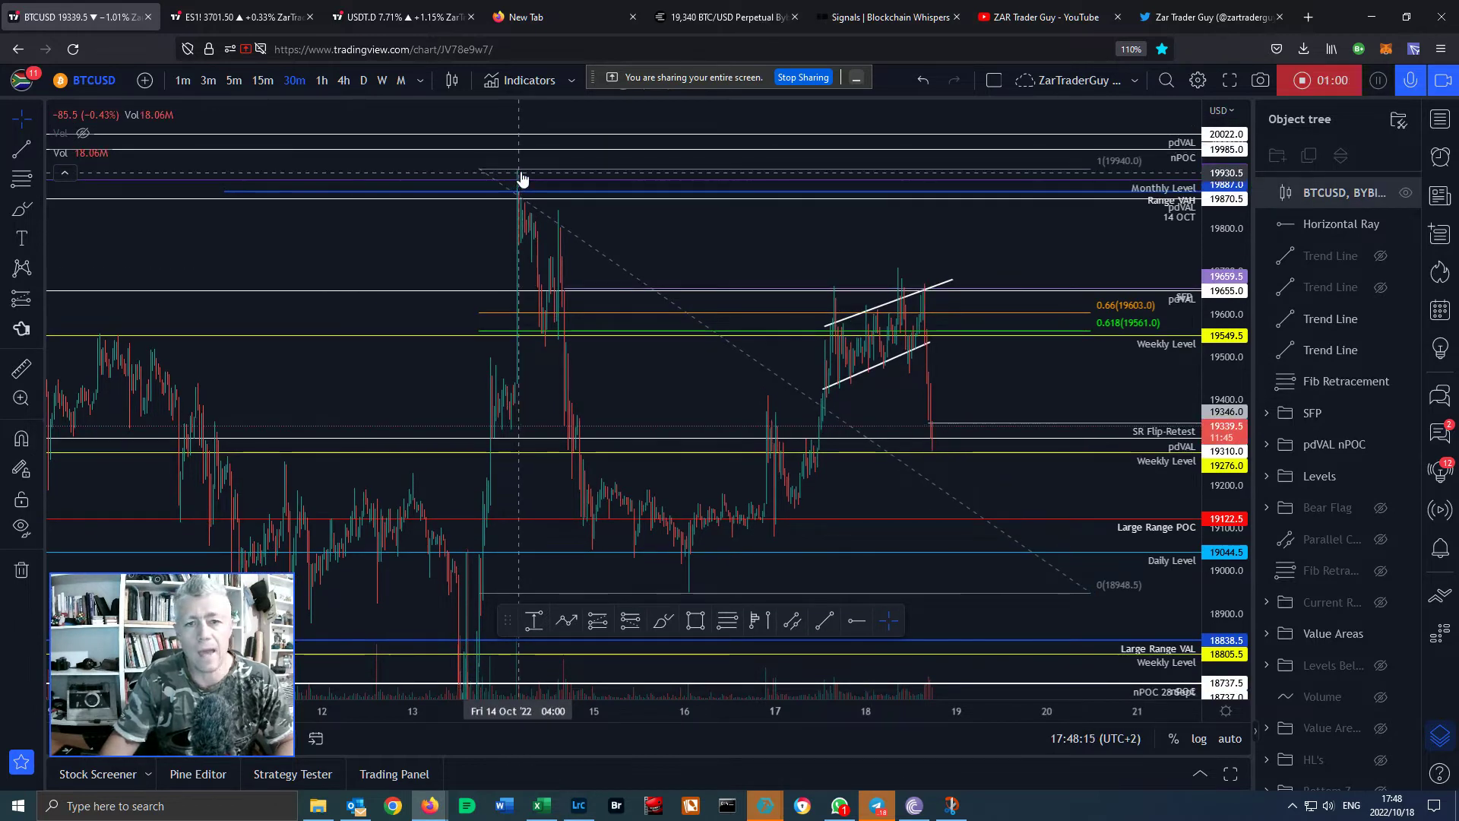
click(522, 179)
click(928, 560)
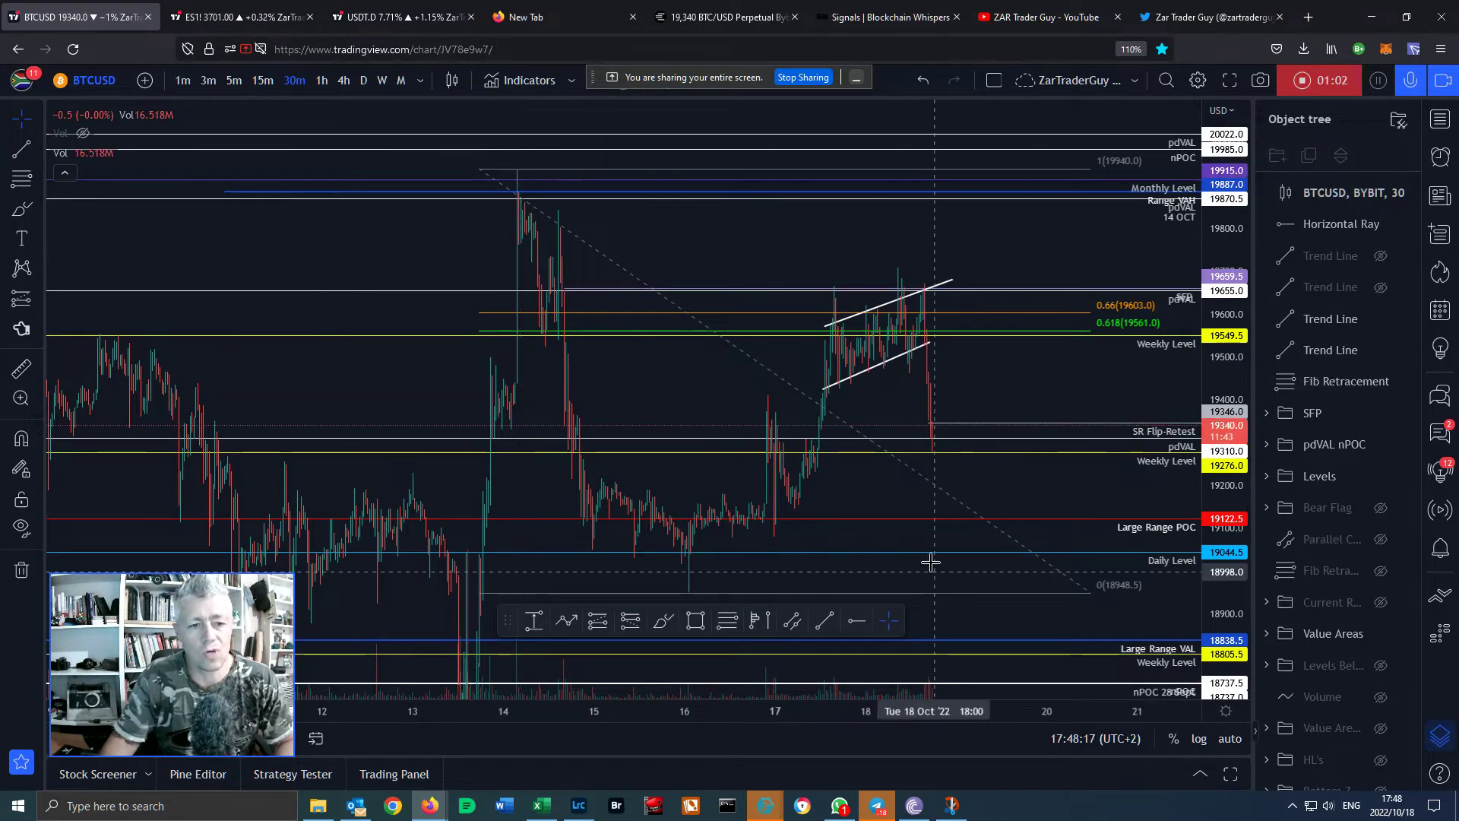
drag(920, 557, 902, 428)
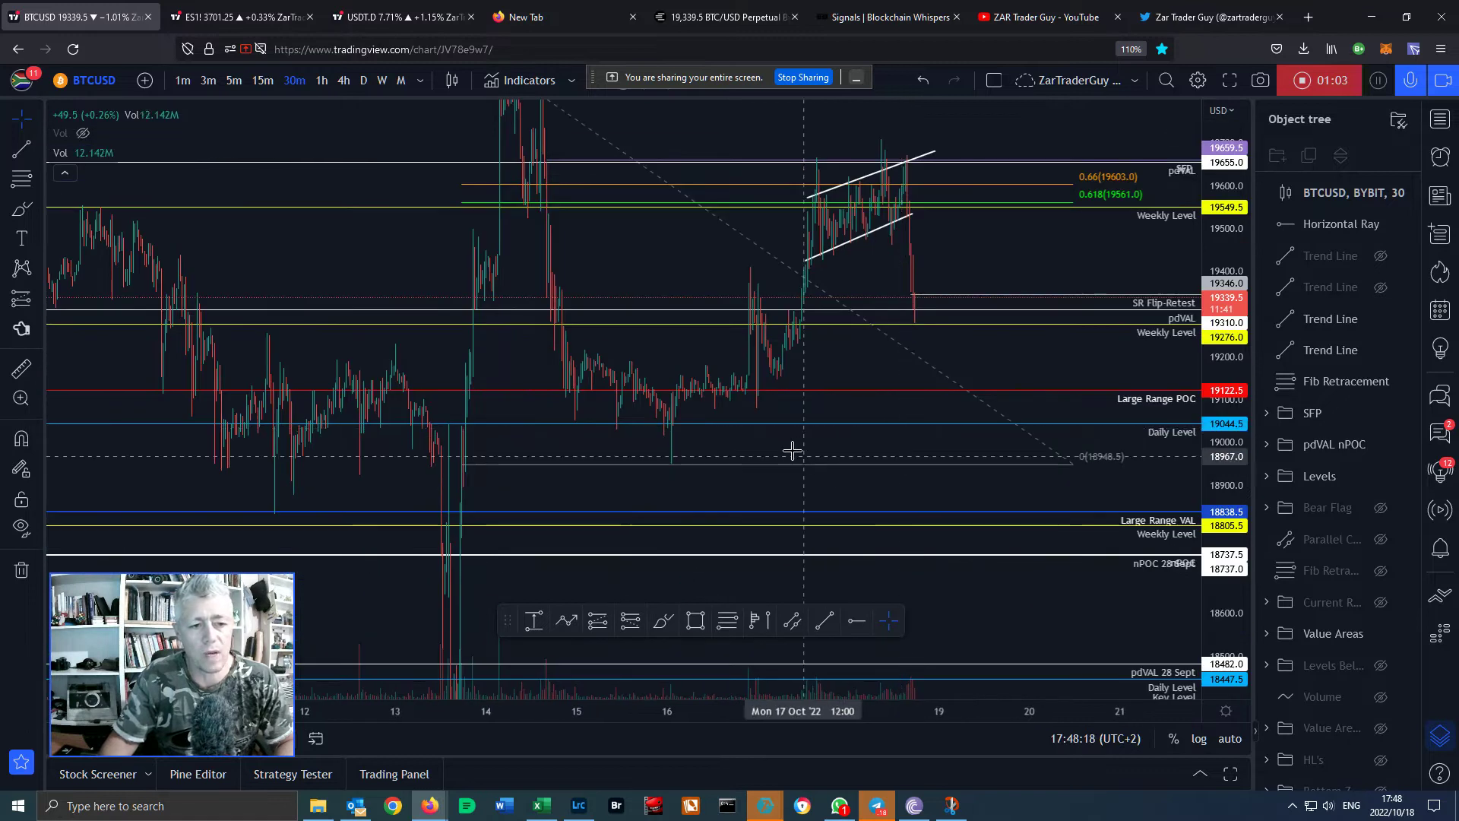
click(786, 465)
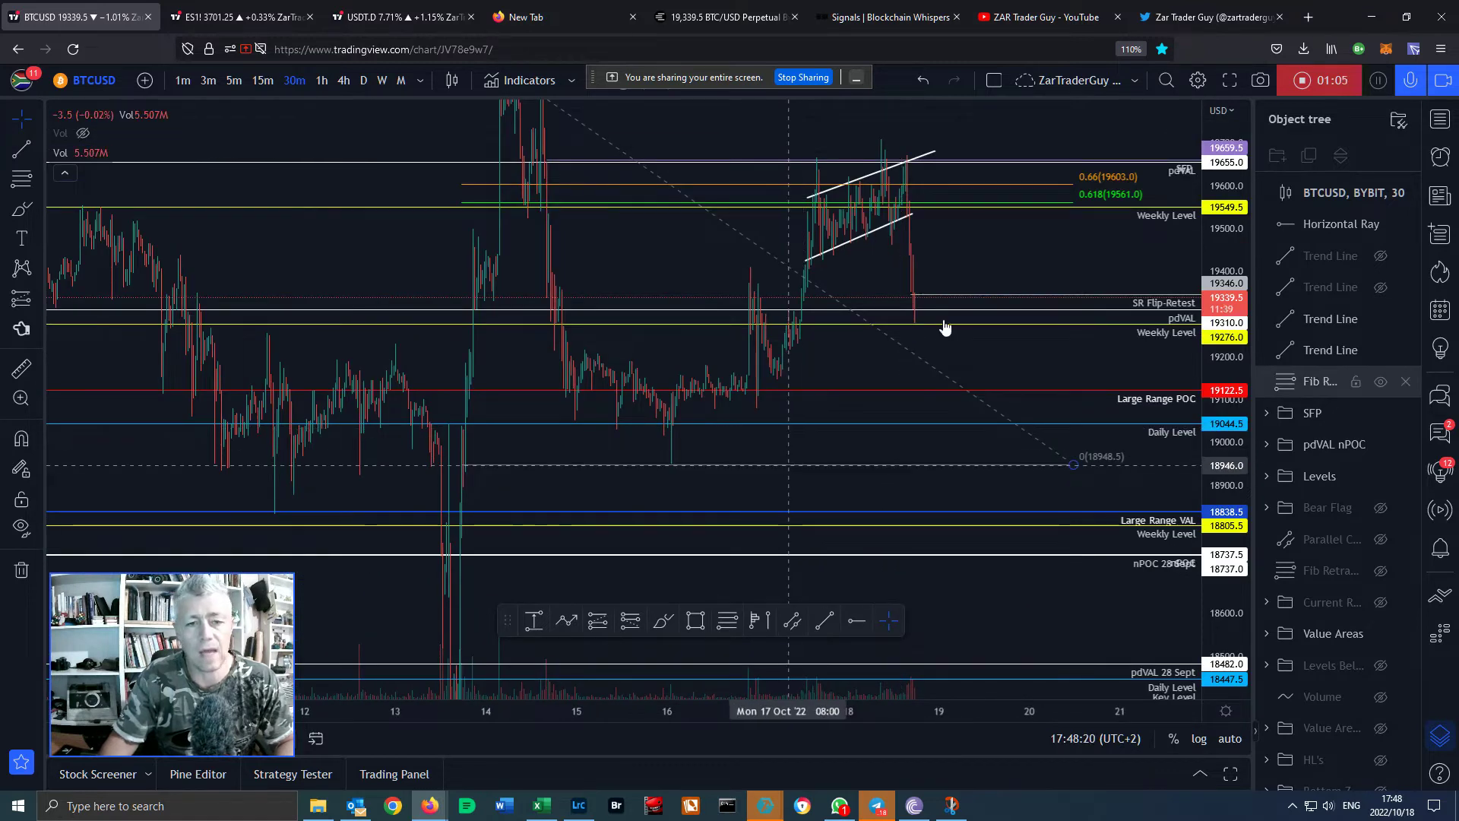
Centre the rising channel, stretch the price scale, and unhide the hidden descending trend line
drag(1013, 238, 995, 401)
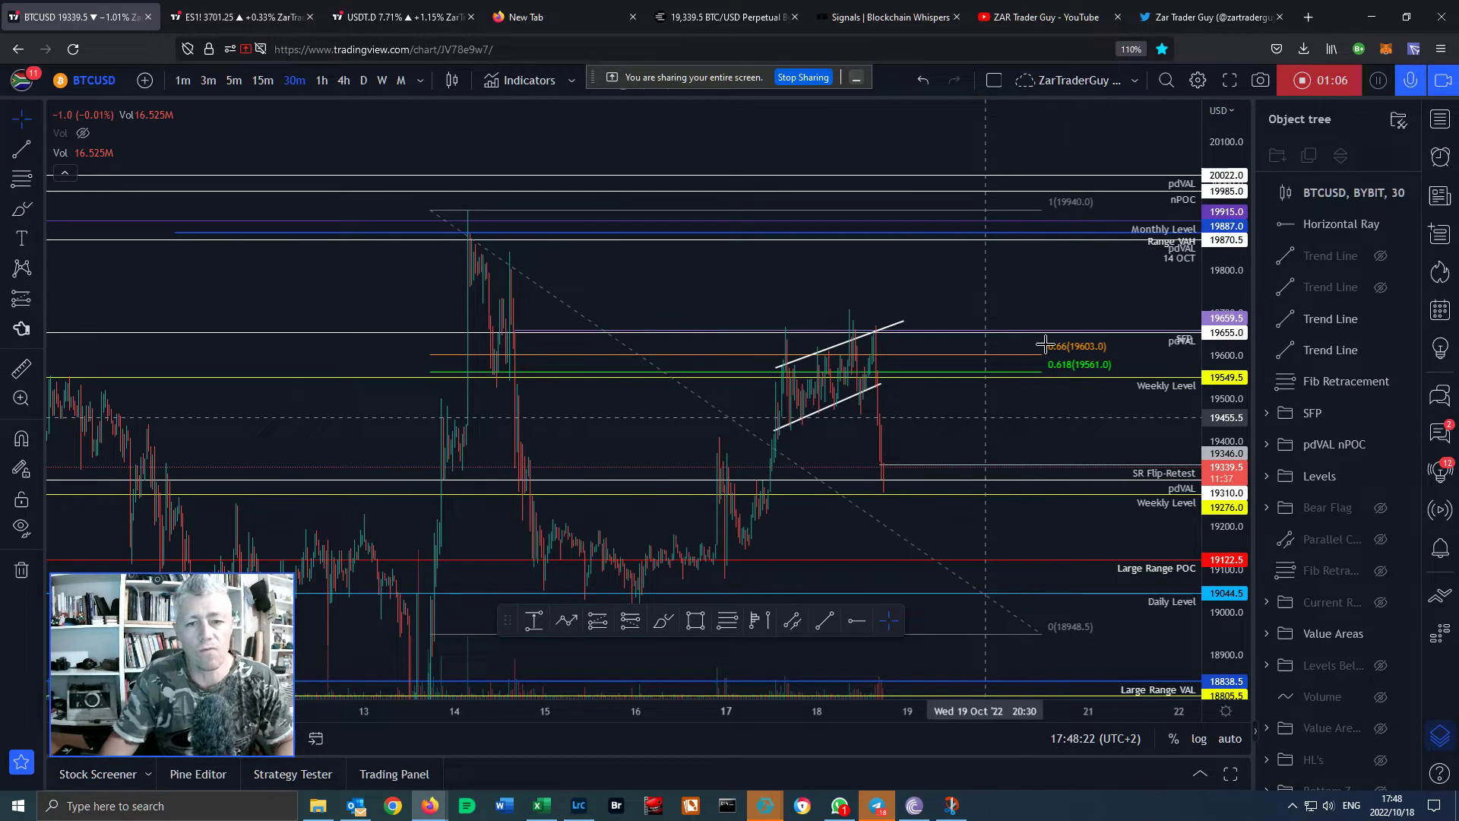
drag(1227, 380, 1215, 358)
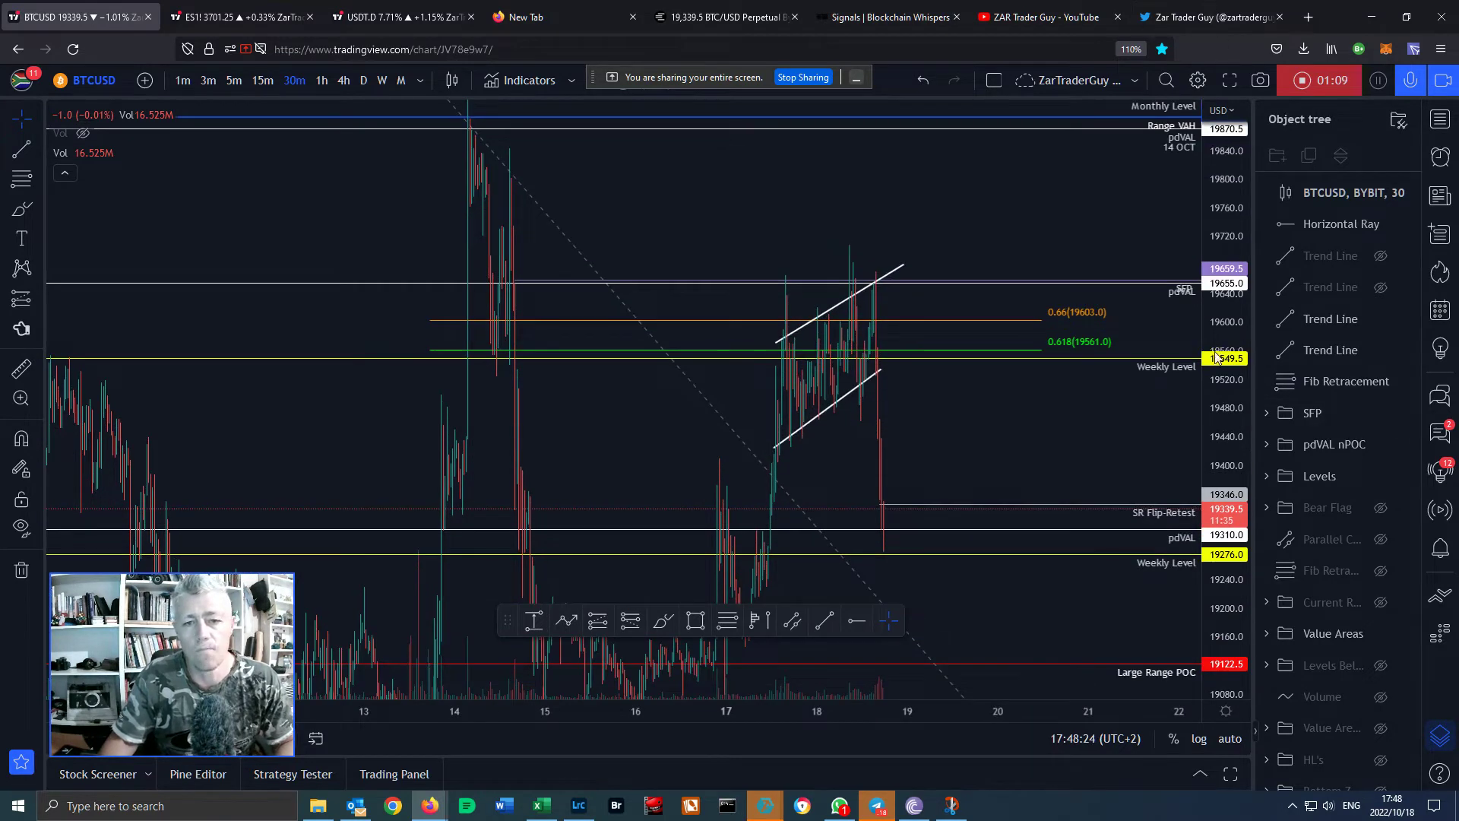
drag(1205, 172, 1210, 53)
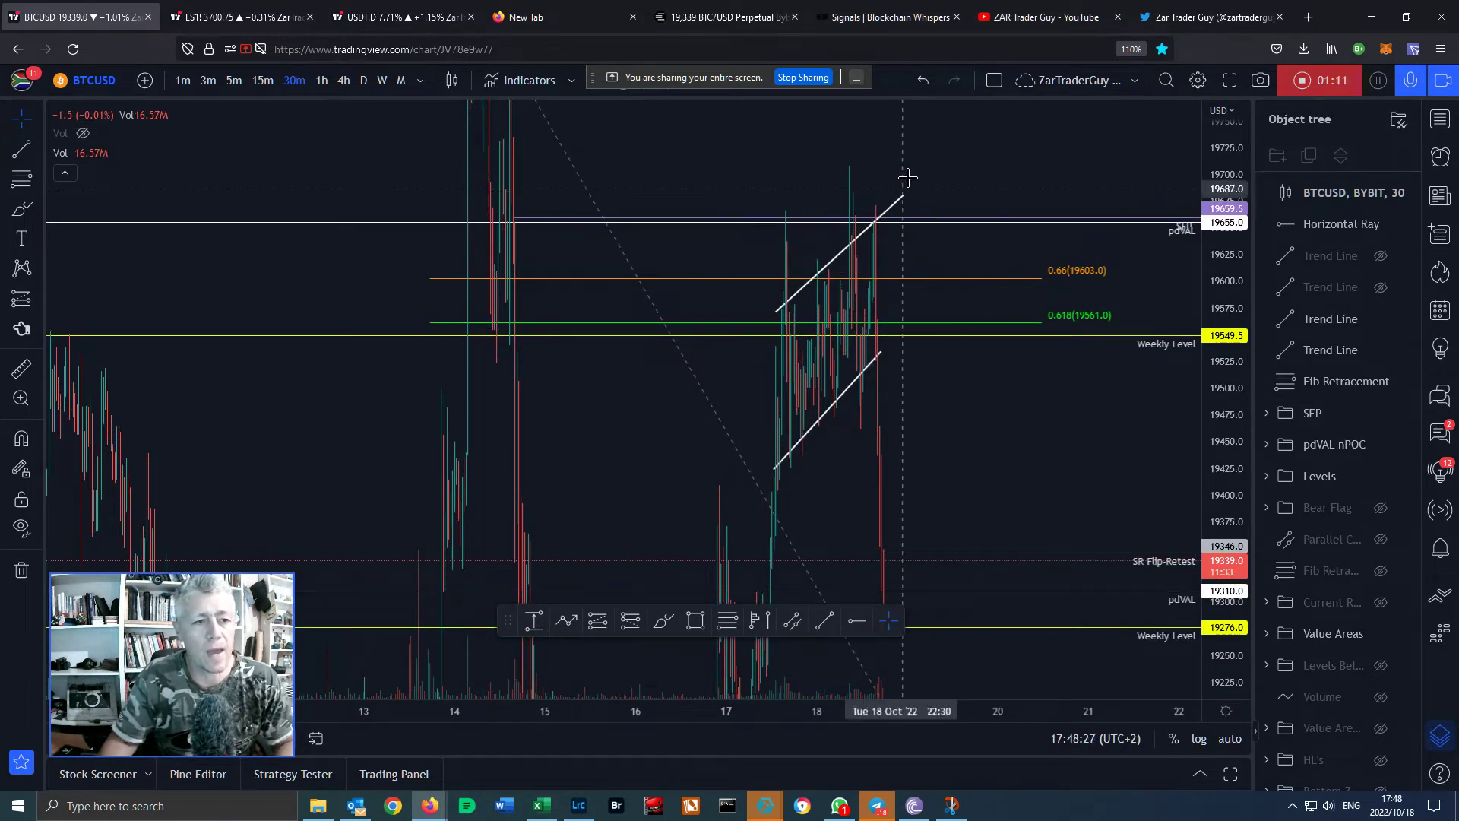
scroll(907, 179, up, 3)
drag(763, 220, 948, 225)
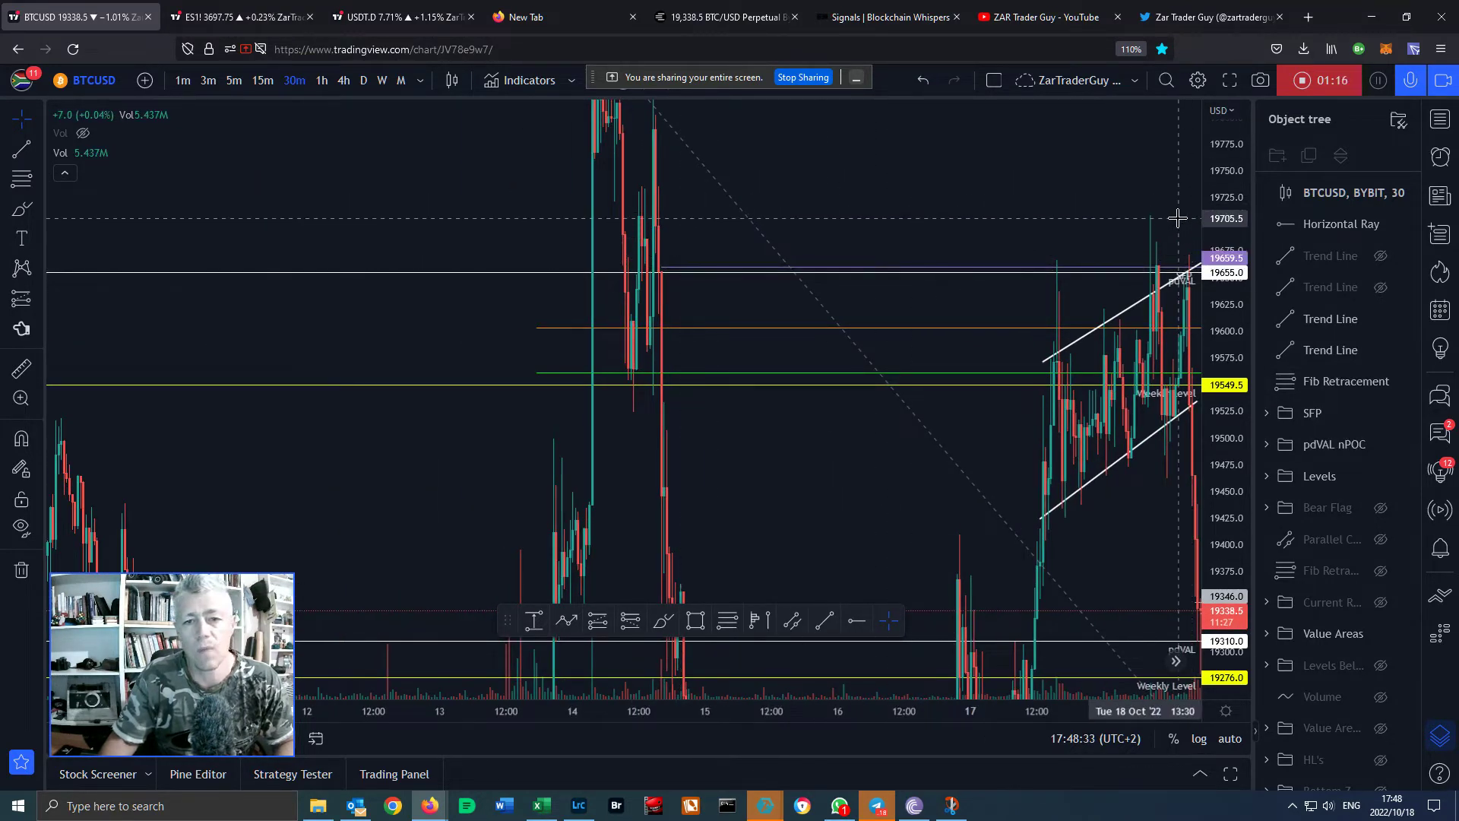
drag(1041, 200, 823, 205)
scroll(1074, 266, up, 3)
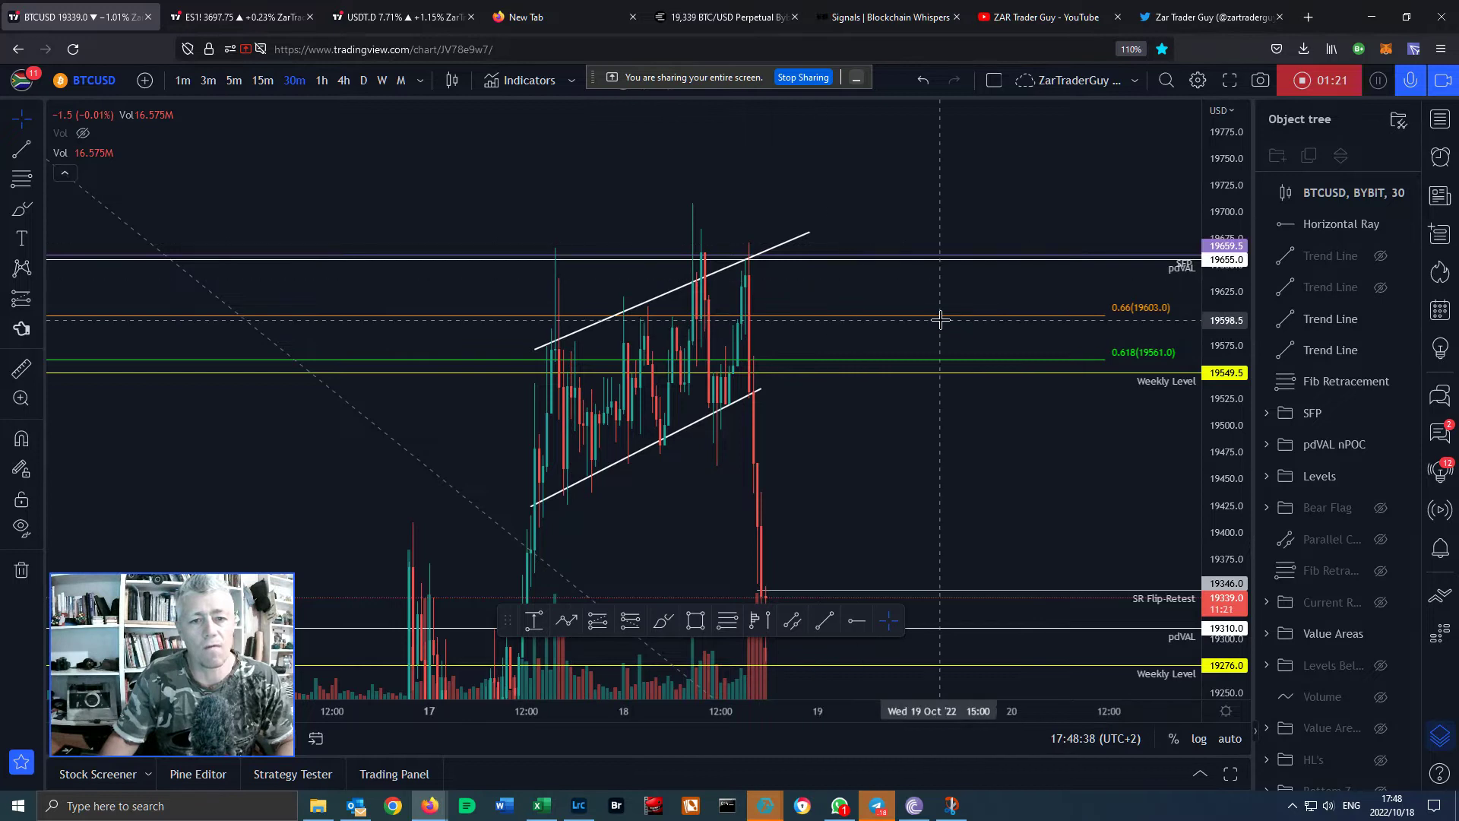
scroll(1142, 304, down, 1)
drag(1212, 295, 1220, 255)
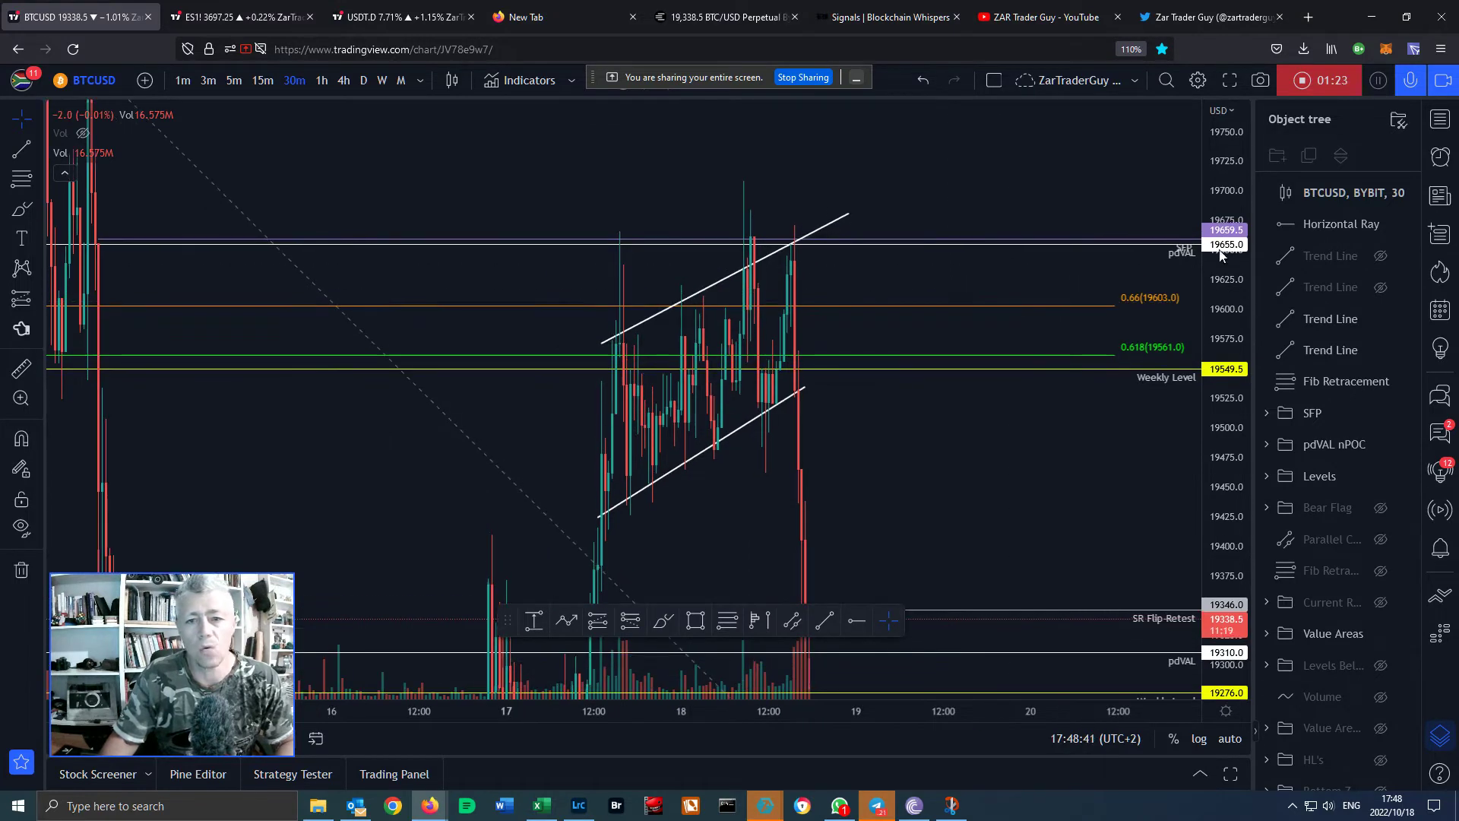
click(1379, 257)
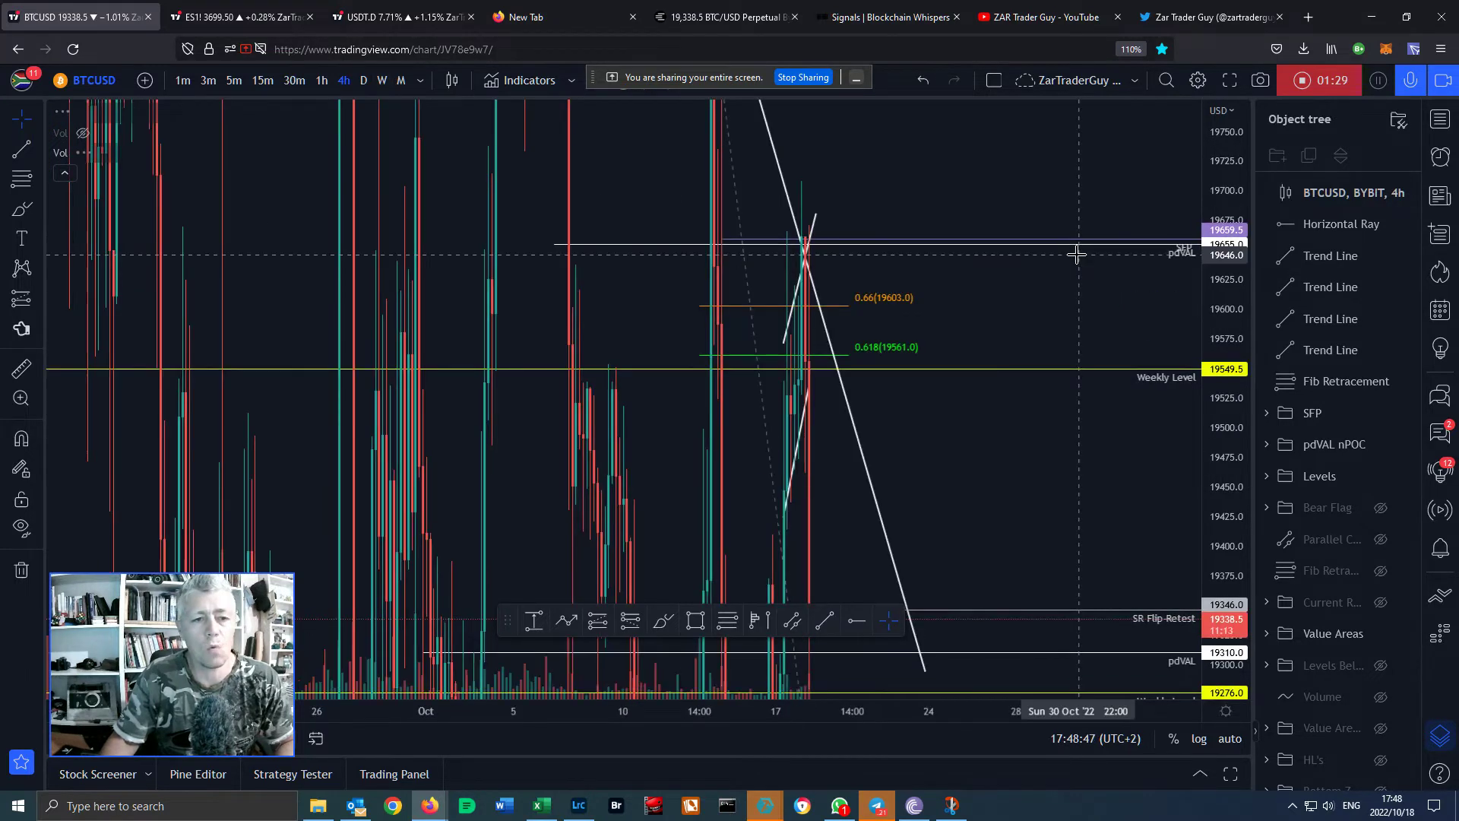
Pan from earlier October price action back to the latest candles, widening the price range
drag(1235, 205, 1265, 549)
scroll(1116, 478, up, 3)
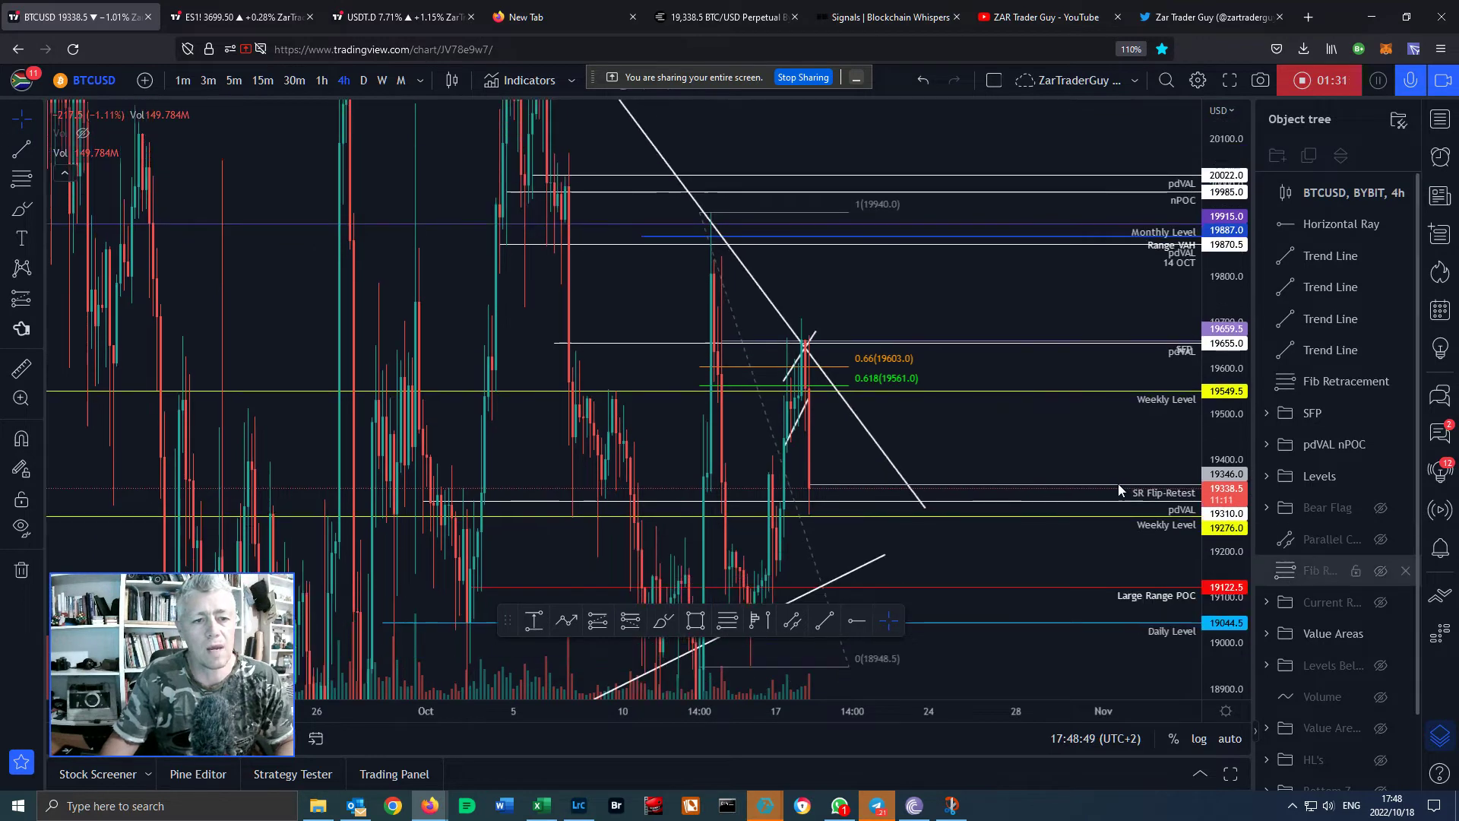
drag(691, 299, 1263, 541)
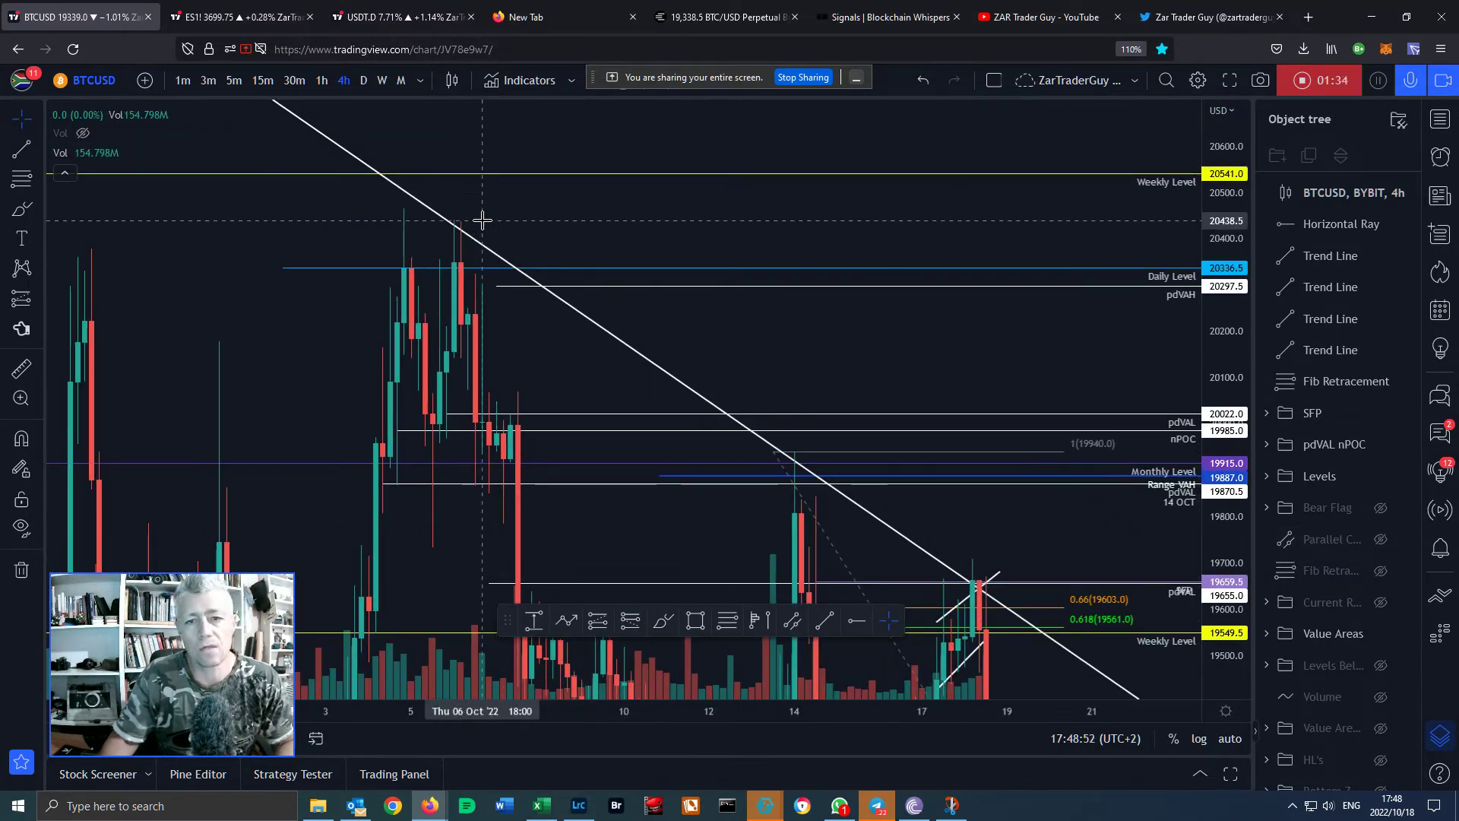
scroll(488, 226, down, 2)
drag(1235, 179, 1239, 388)
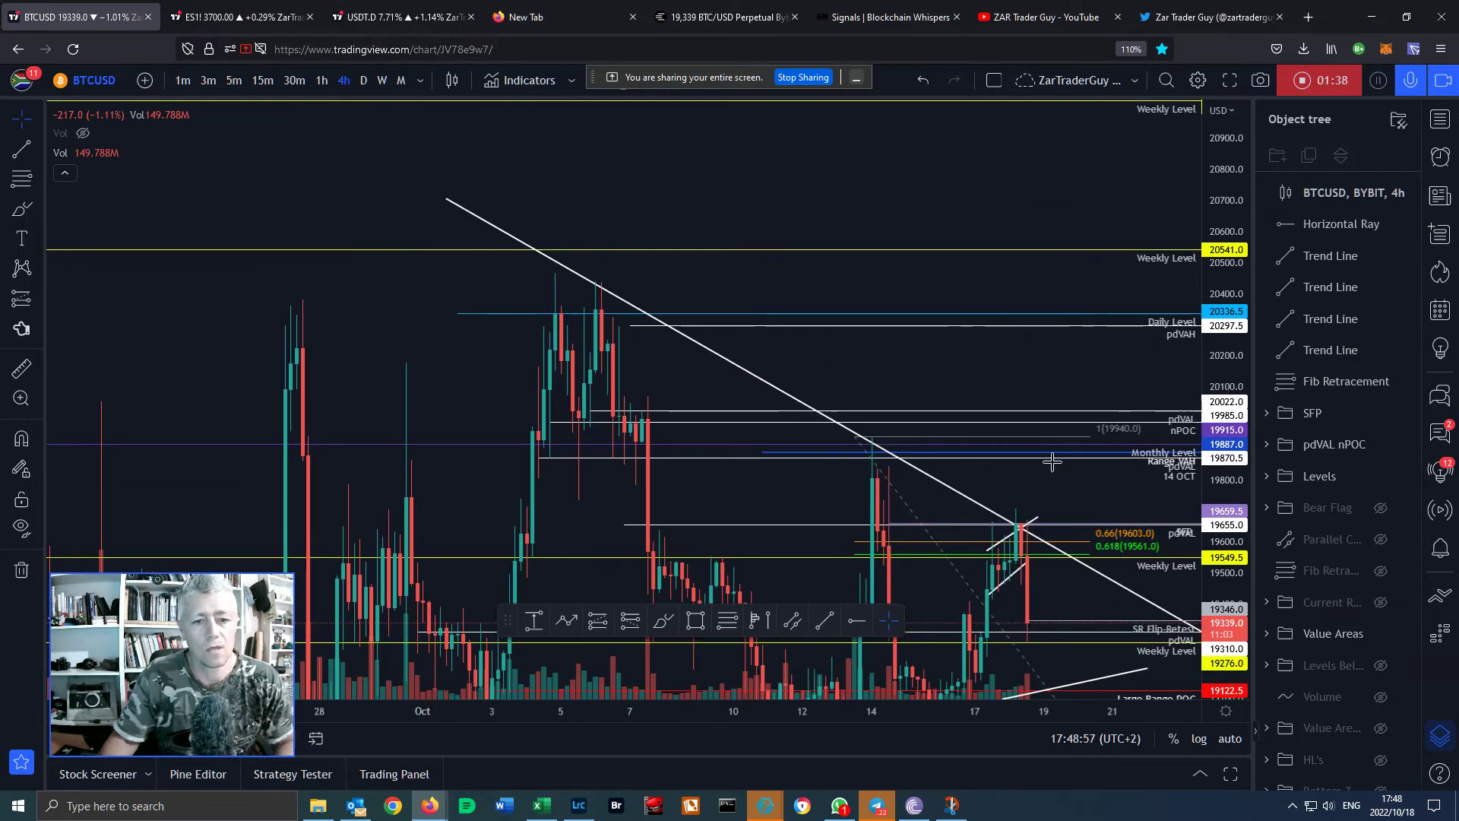
mouse_move(1012, 419)
mouse_down()
mouse_move(908, 228)
mouse_move(873, 271)
mouse_up()
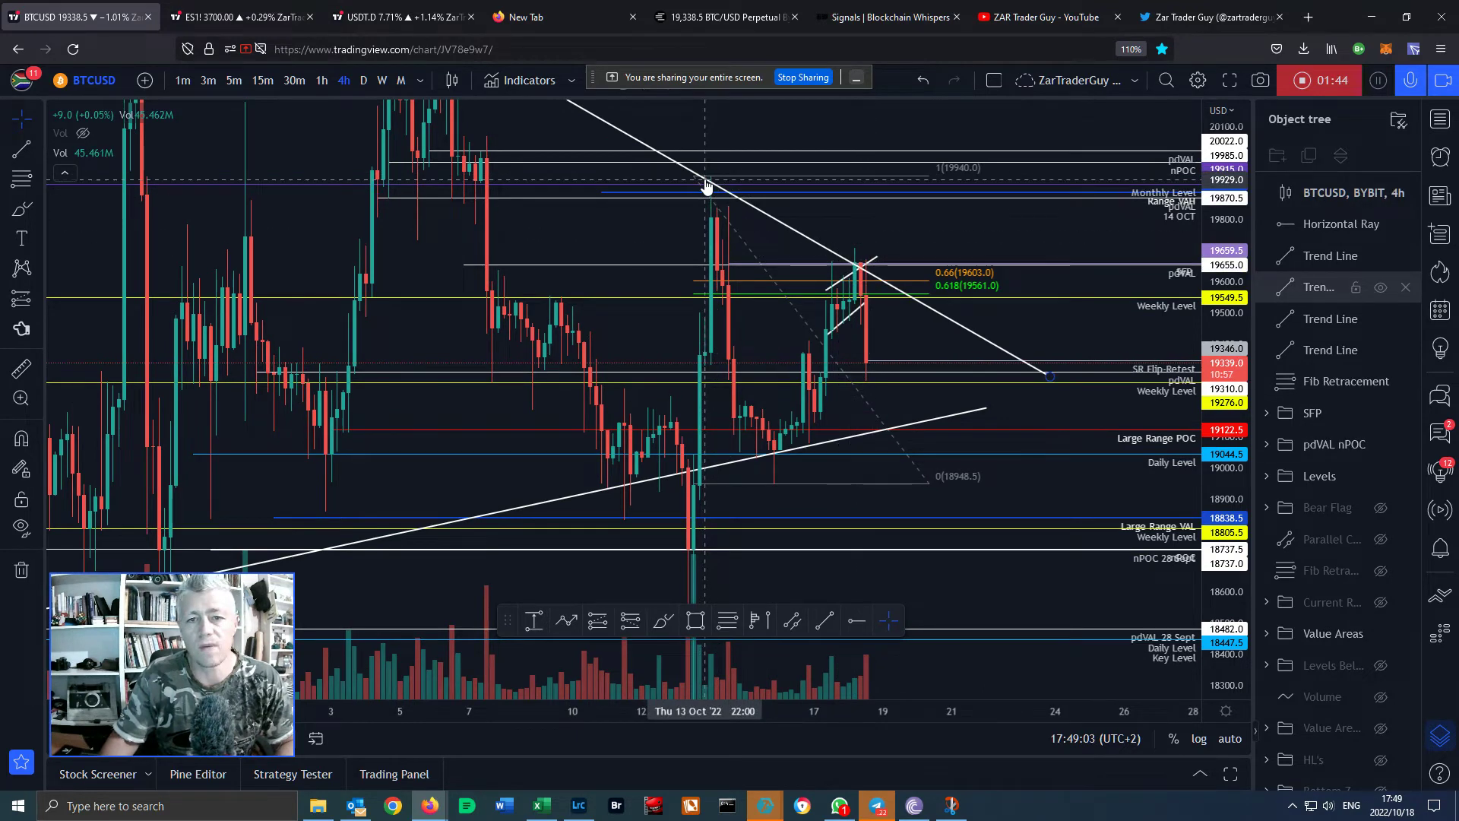
scroll(1019, 293, up, 2)
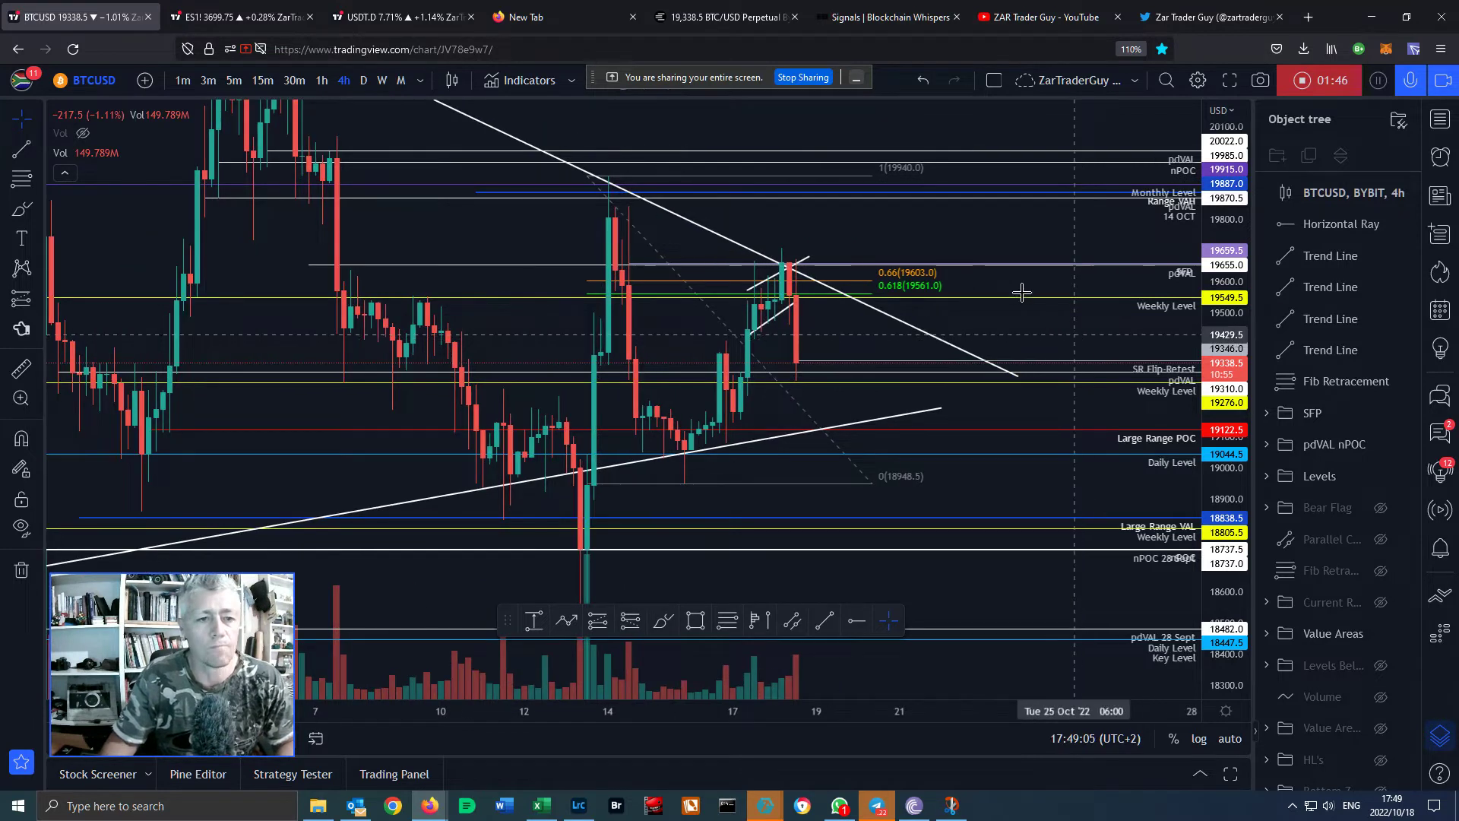
drag(970, 225, 1171, 228)
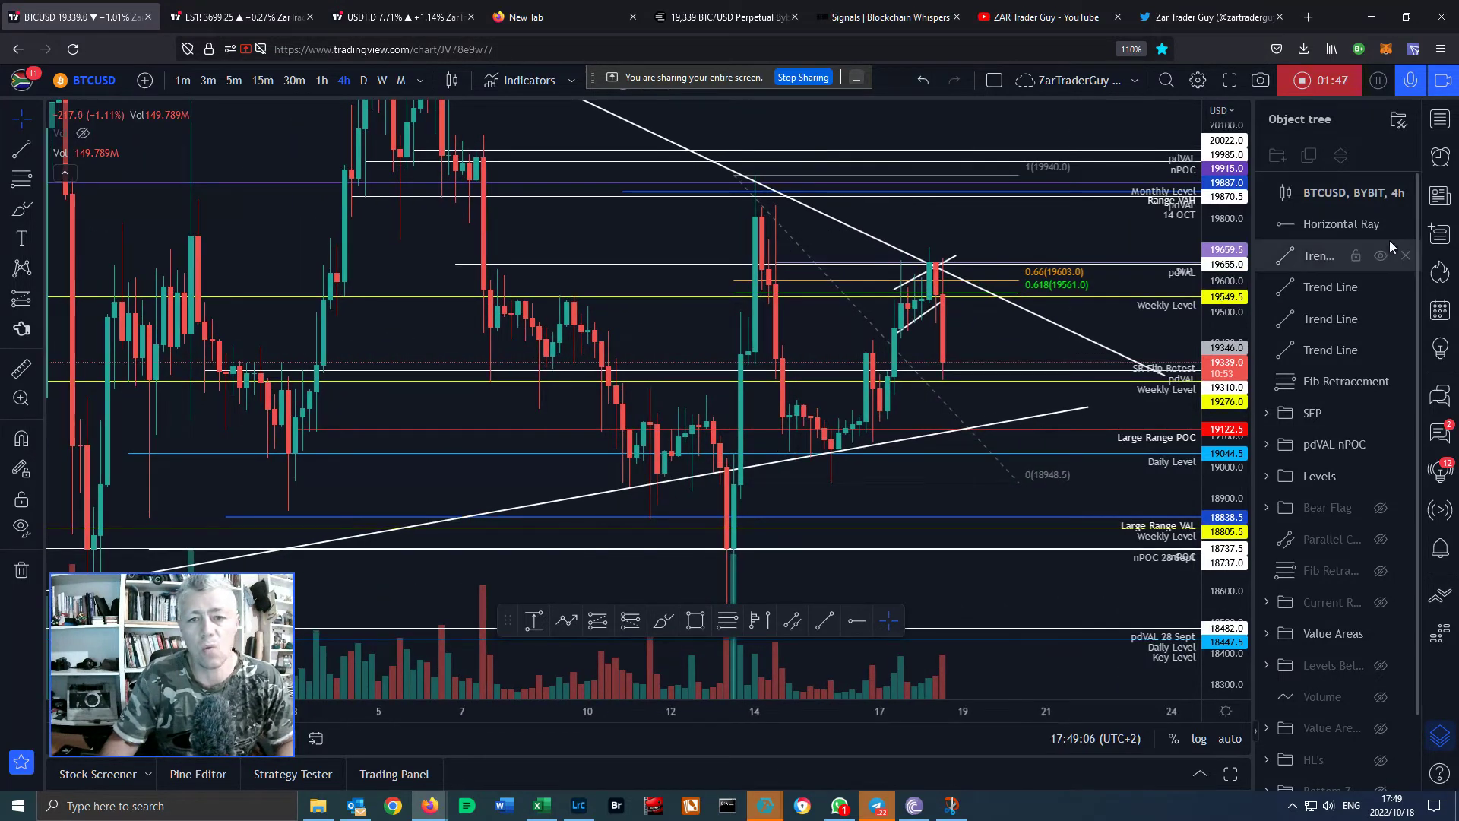
Hide the descending and long rising support trend lines and stretch the candles vertically
click(1381, 255)
click(1381, 287)
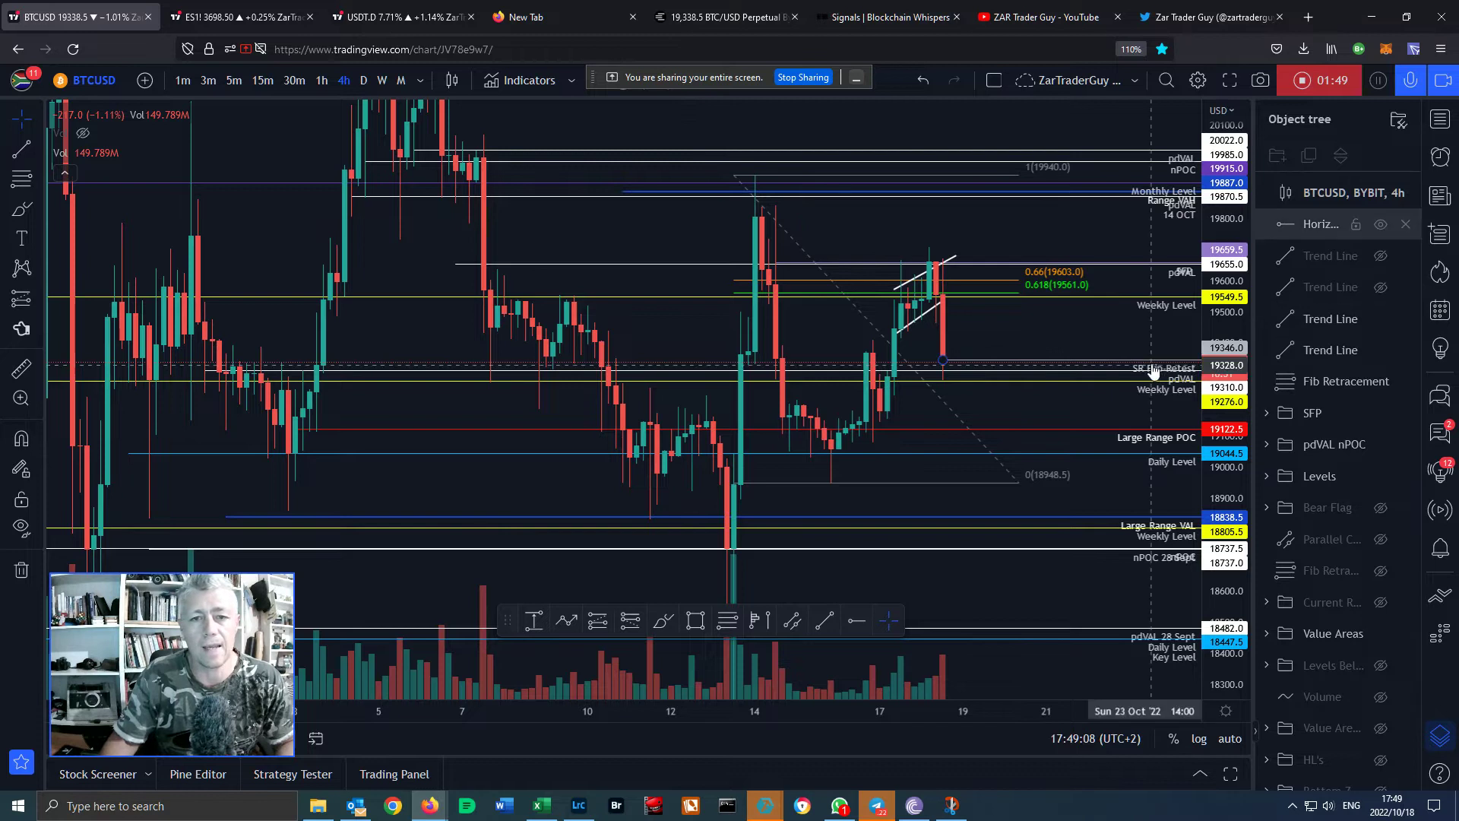
scroll(1185, 251, up, 2)
drag(1245, 226, 1238, 163)
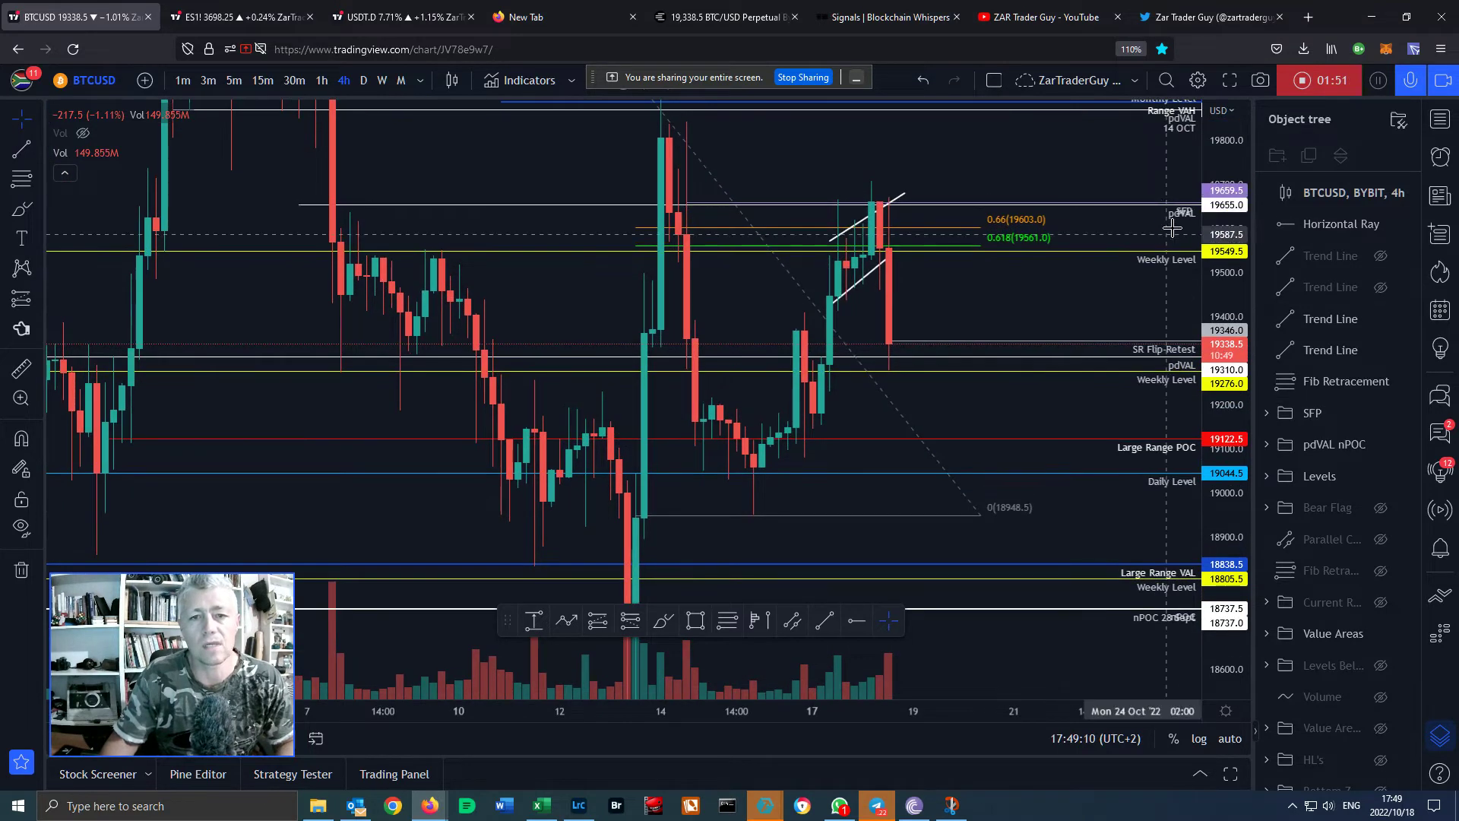
Switch to the ATAS M30 footprint chart and tuck away the screen-sharing notice
mouse_move(766, 813)
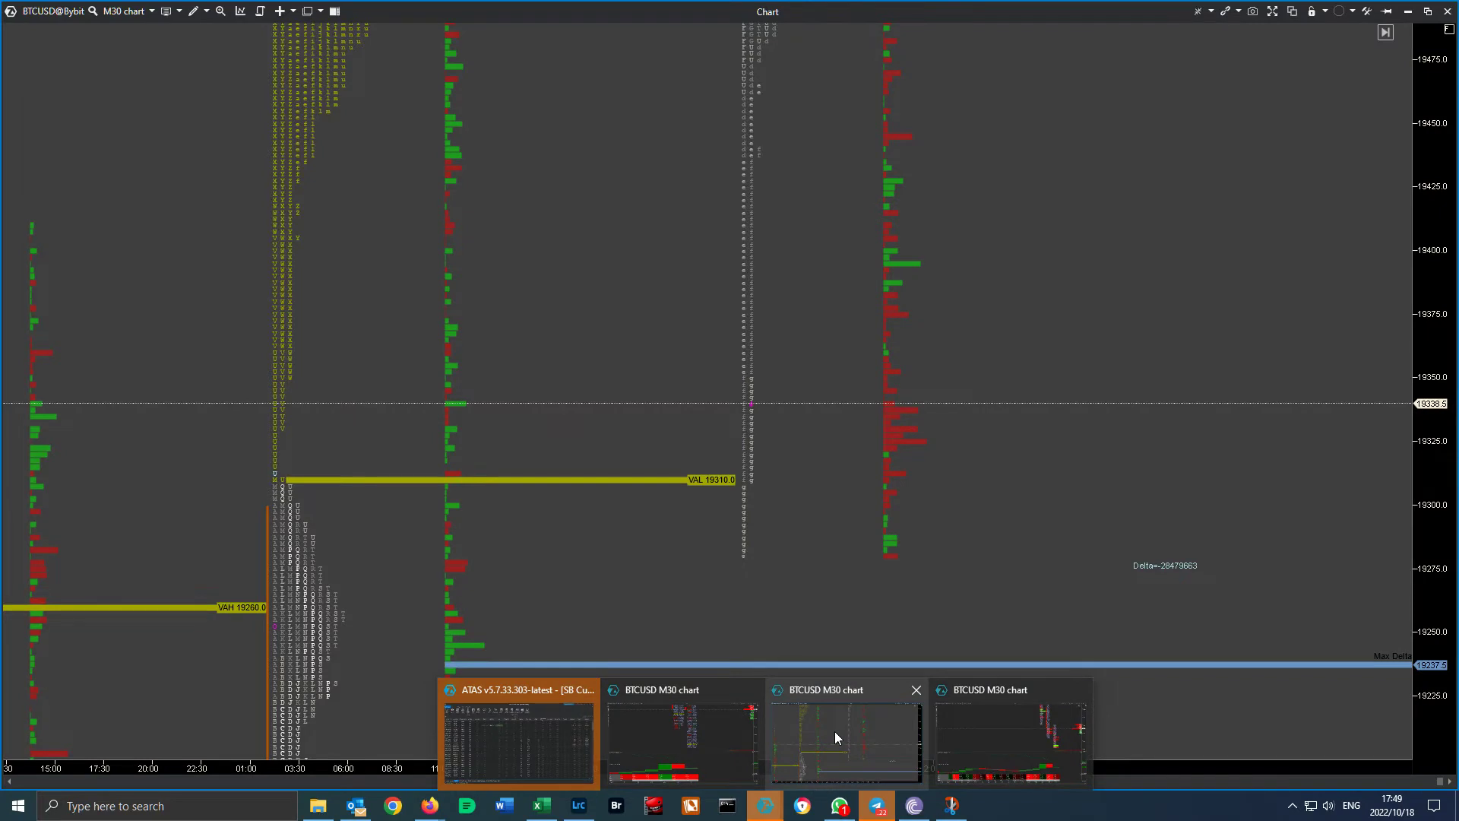
click(834, 731)
drag(1018, 255, 1071, 707)
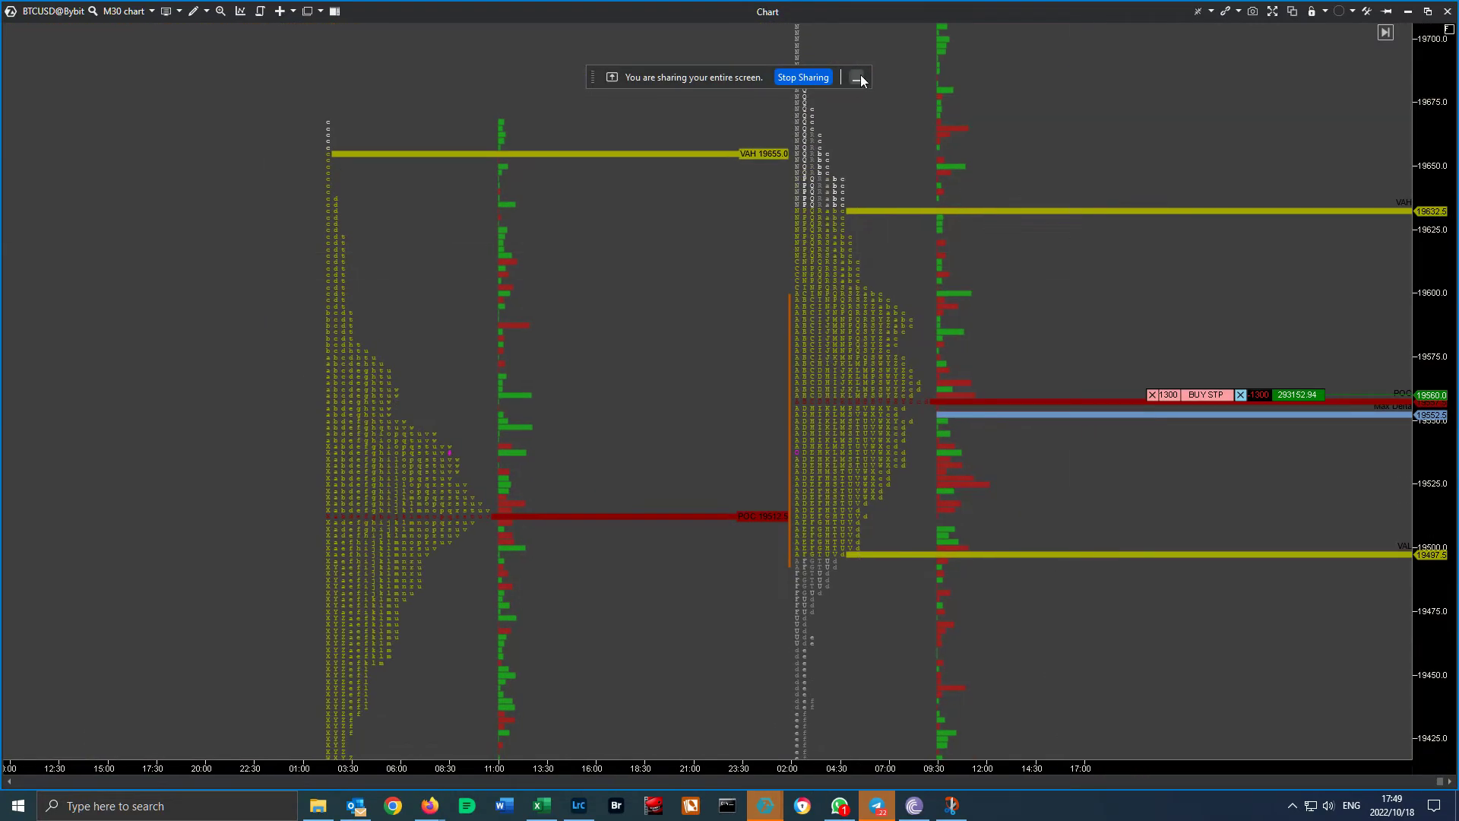
click(857, 77)
Pan the footprint profiles through the latest sessions down to current price near 19340
drag(1010, 175, 1182, 430)
scroll(1182, 420, down, 5)
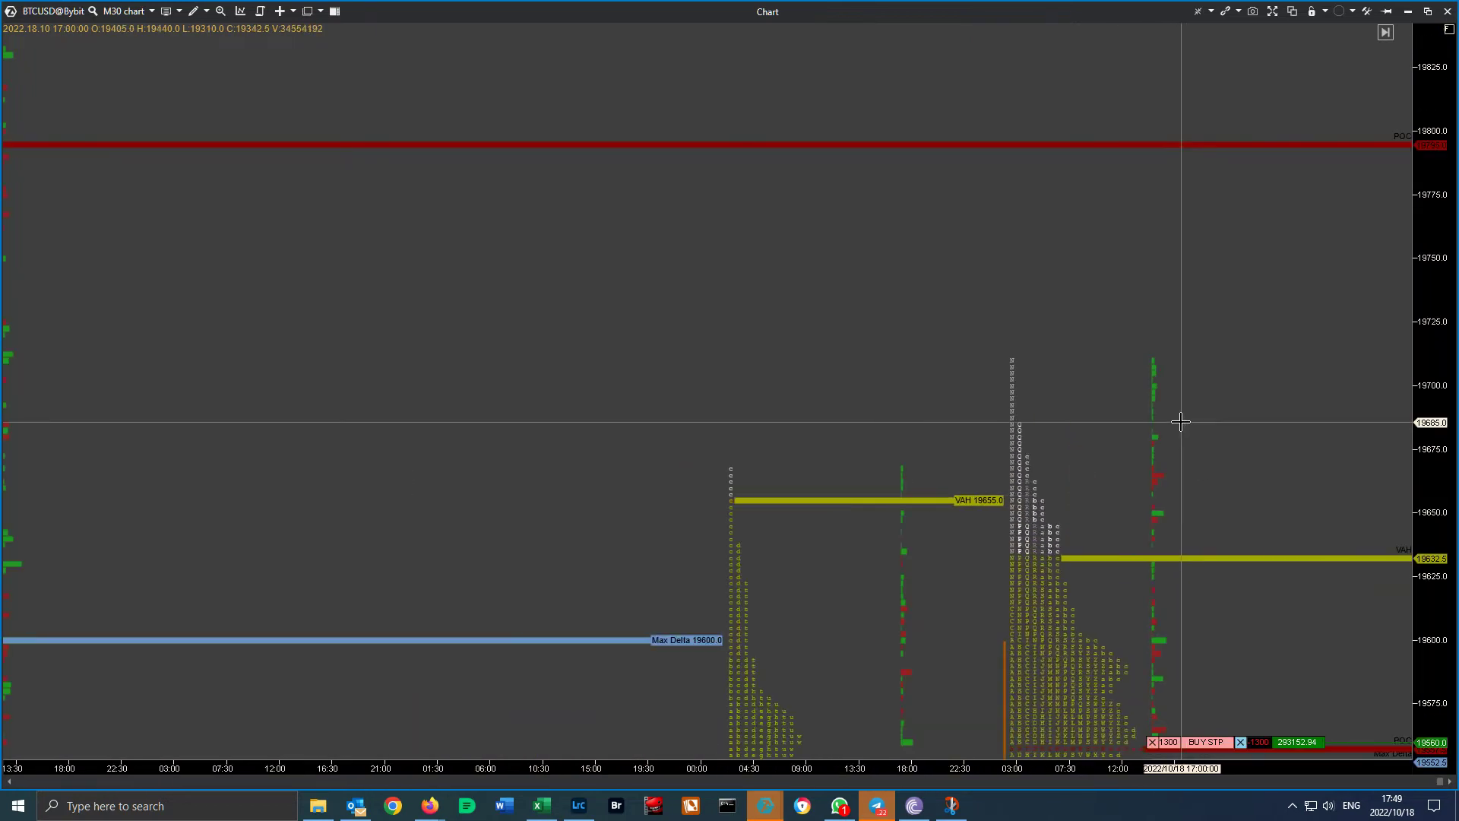
drag(1172, 296, 869, 152)
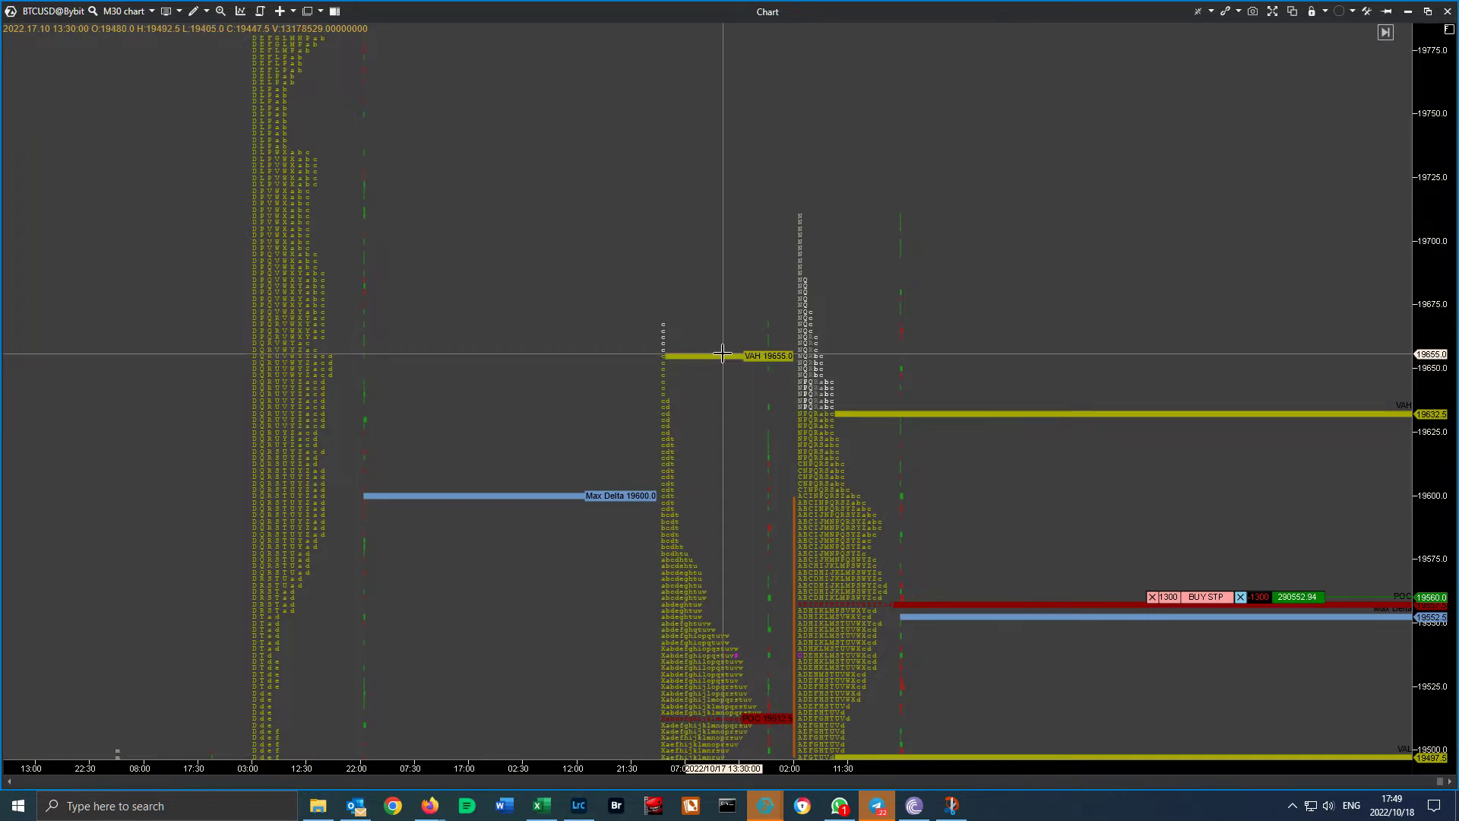
drag(1167, 430, 1085, 270)
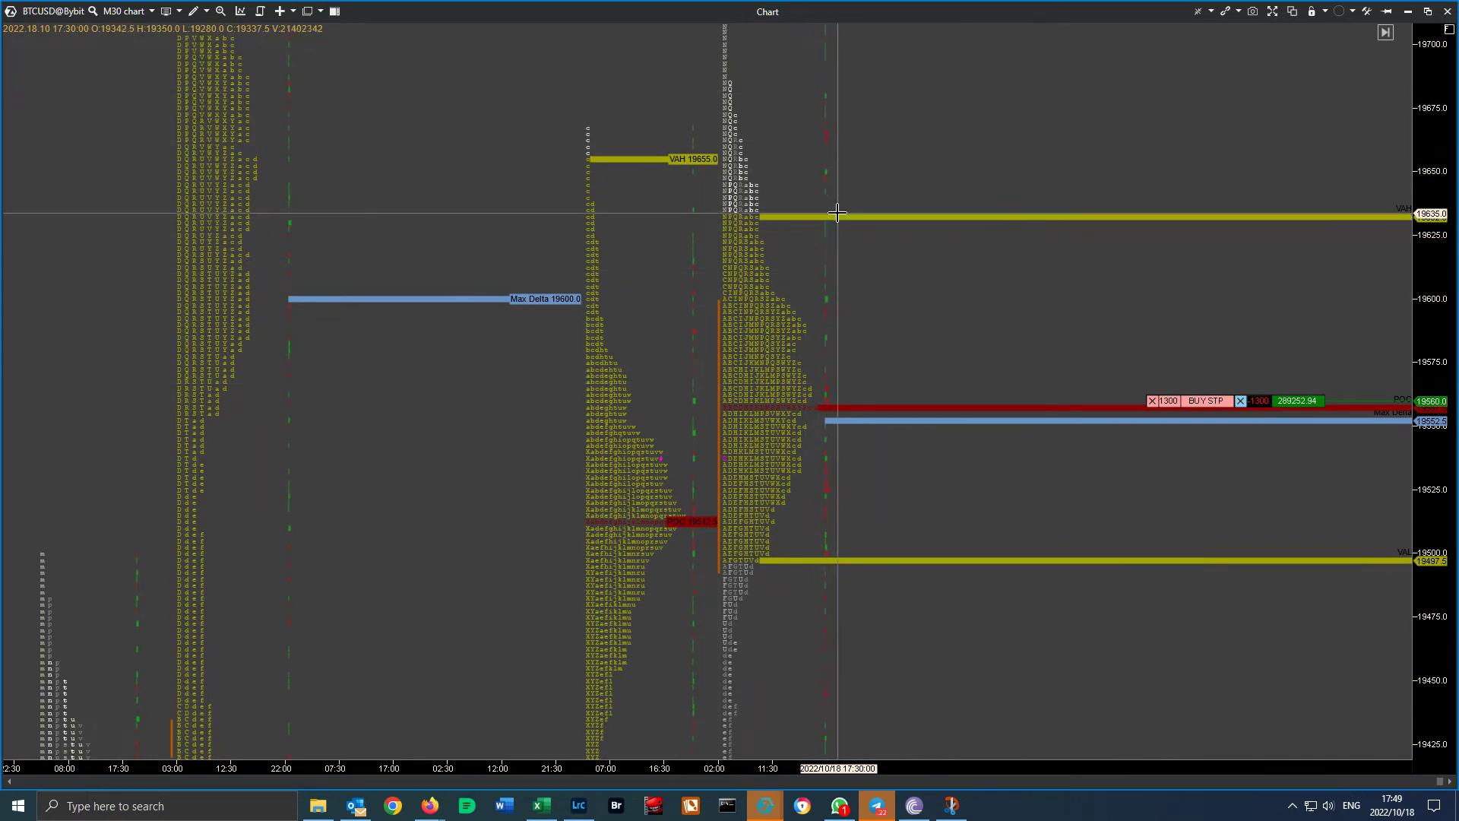
drag(1026, 309, 928, 287)
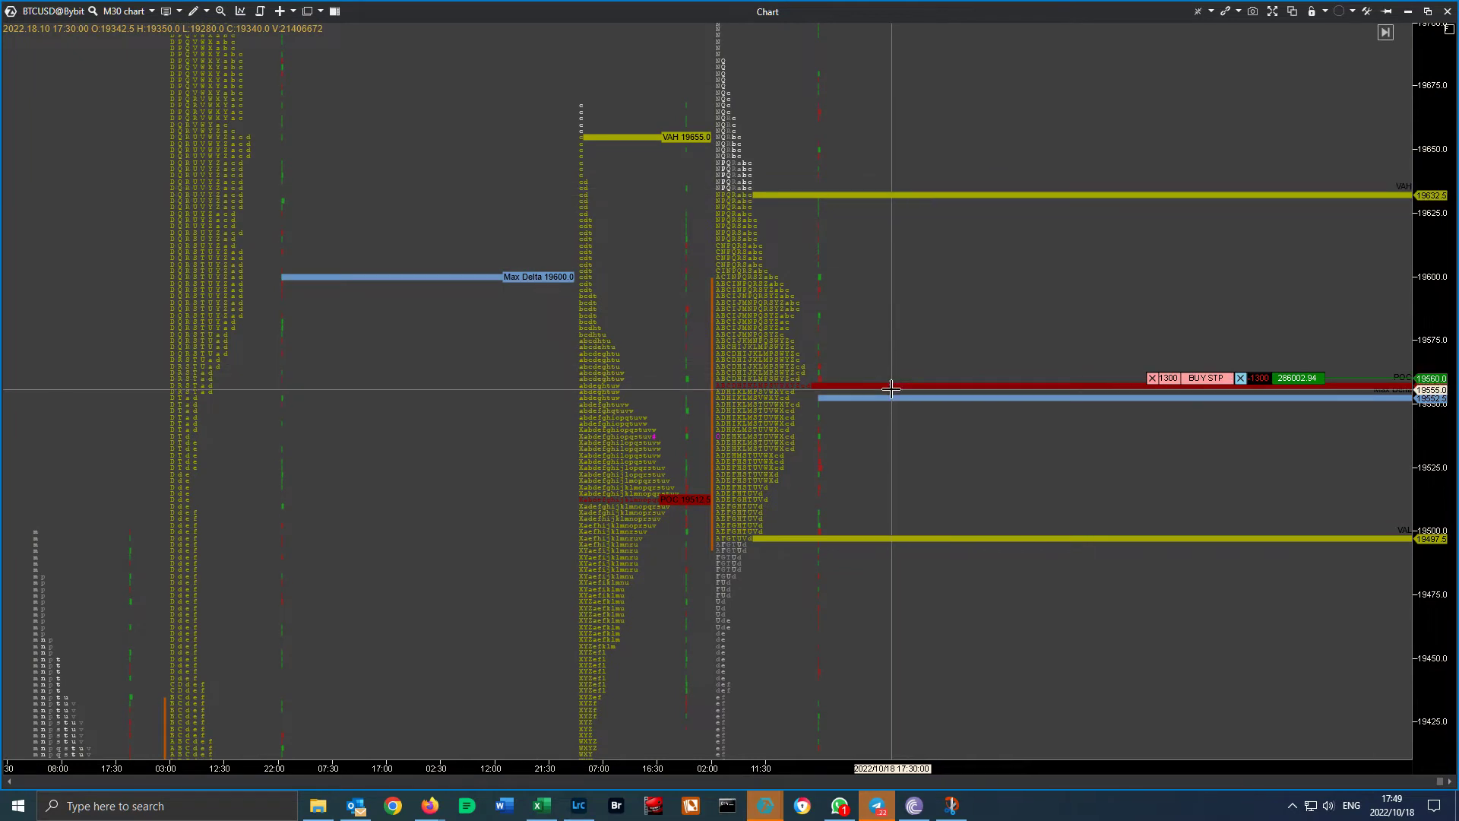
drag(934, 498, 1000, 71)
drag(968, 293, 1049, 221)
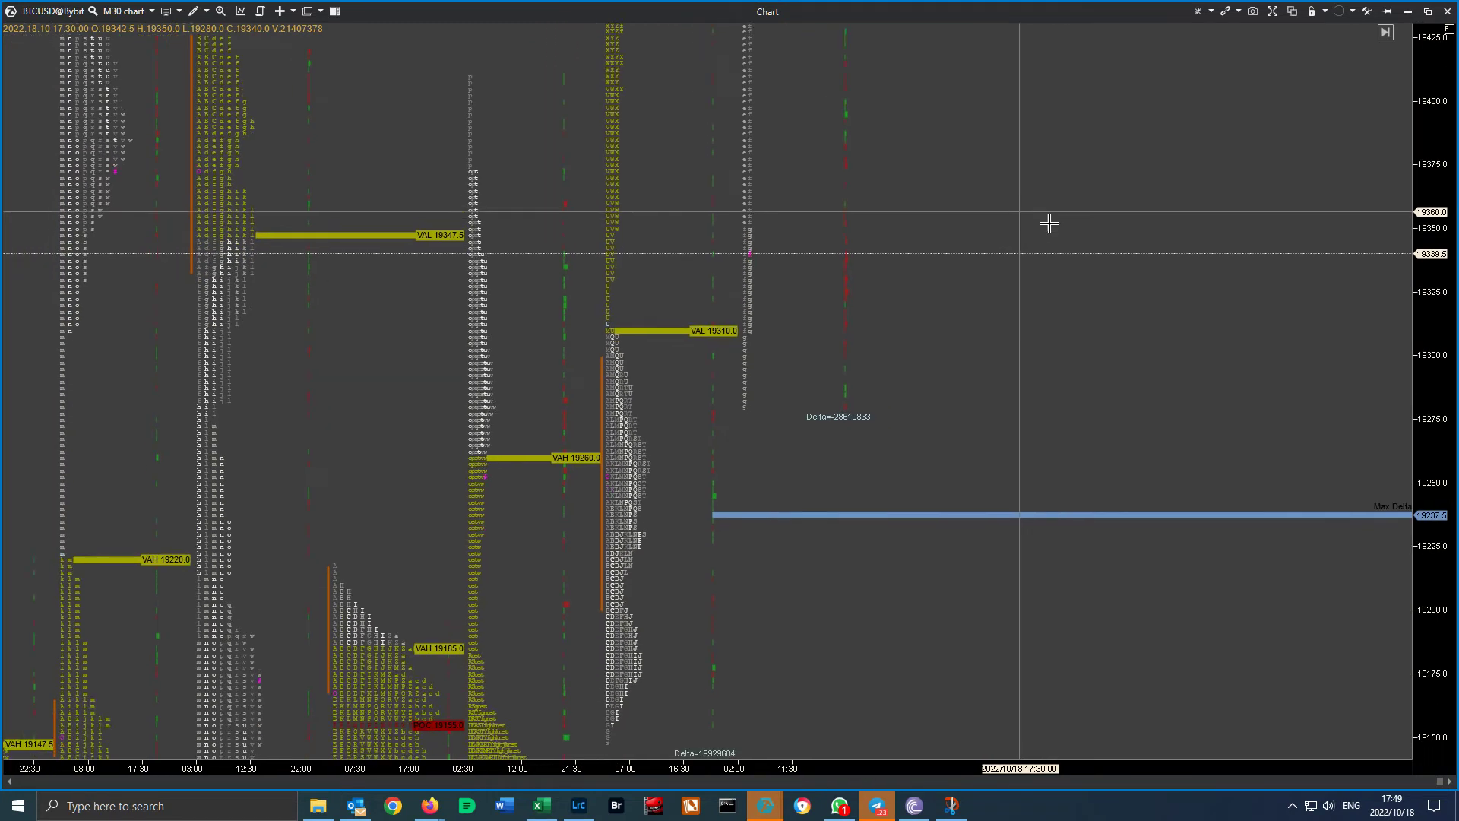
scroll(1267, 334, up, 3)
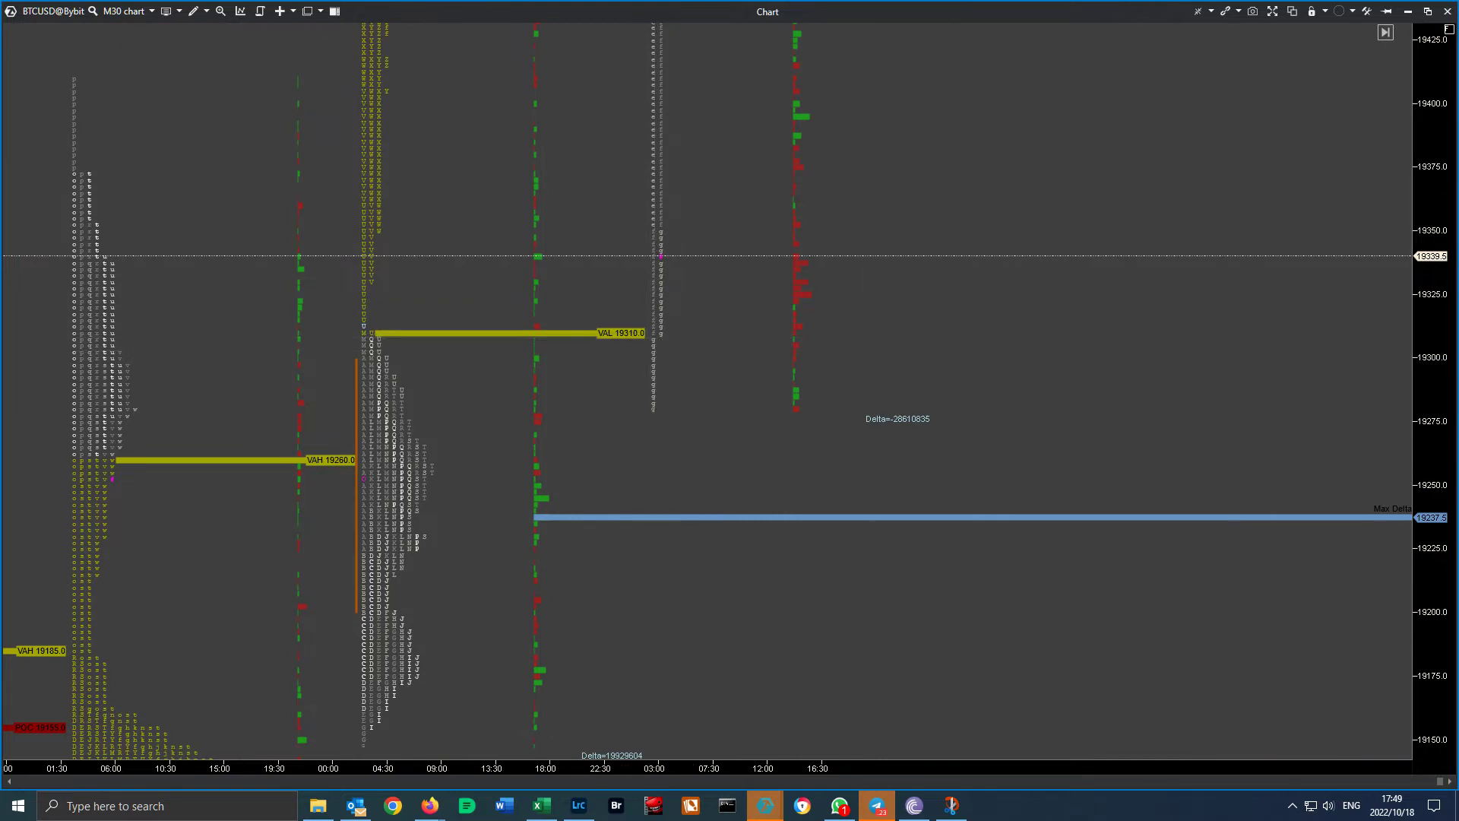
Minimize ATAS and switch the BTCUSD chart to 15-minute, then 5-minute candles
click(1408, 12)
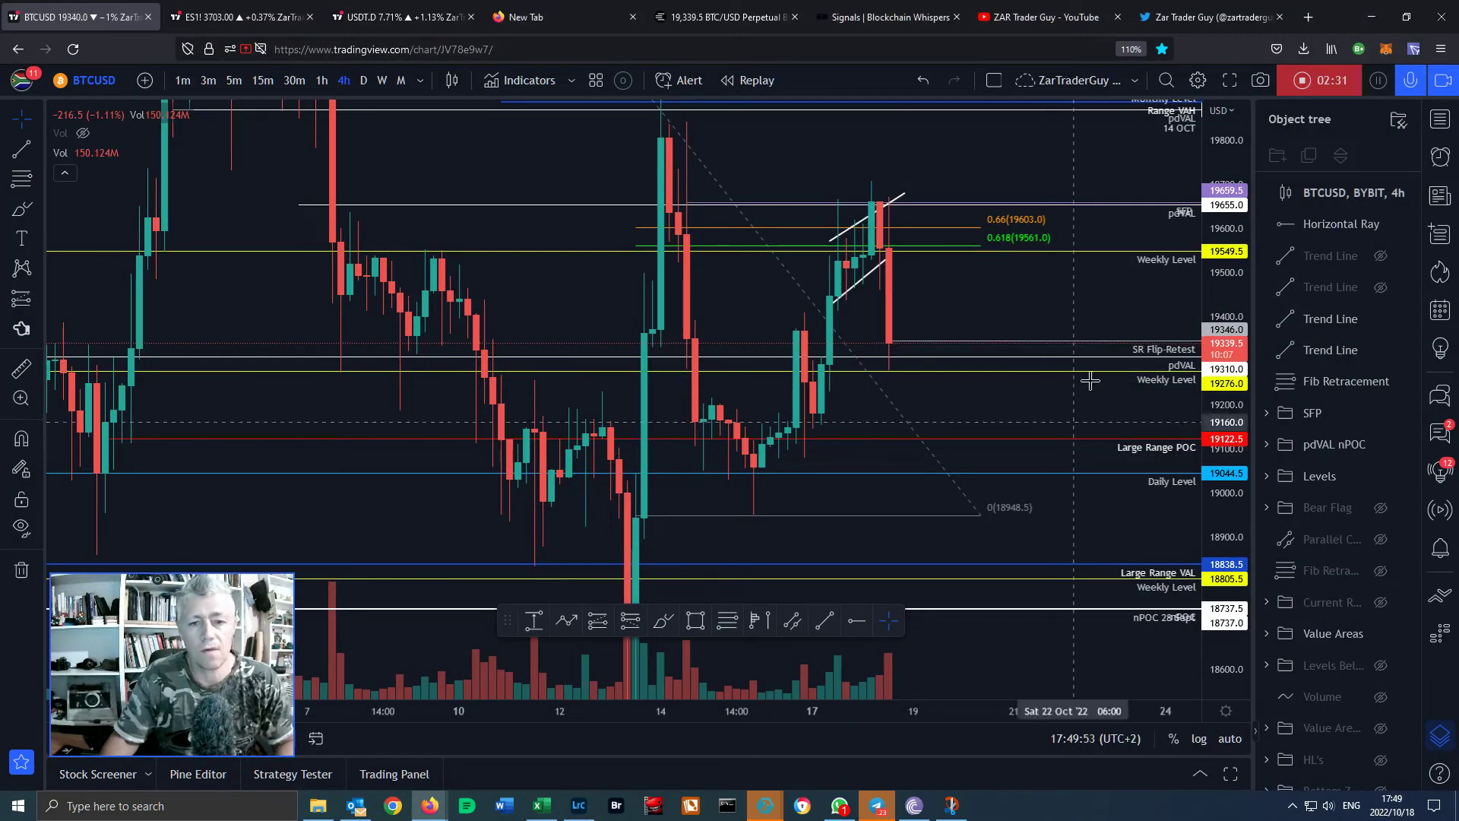
drag(1224, 421, 1218, 93)
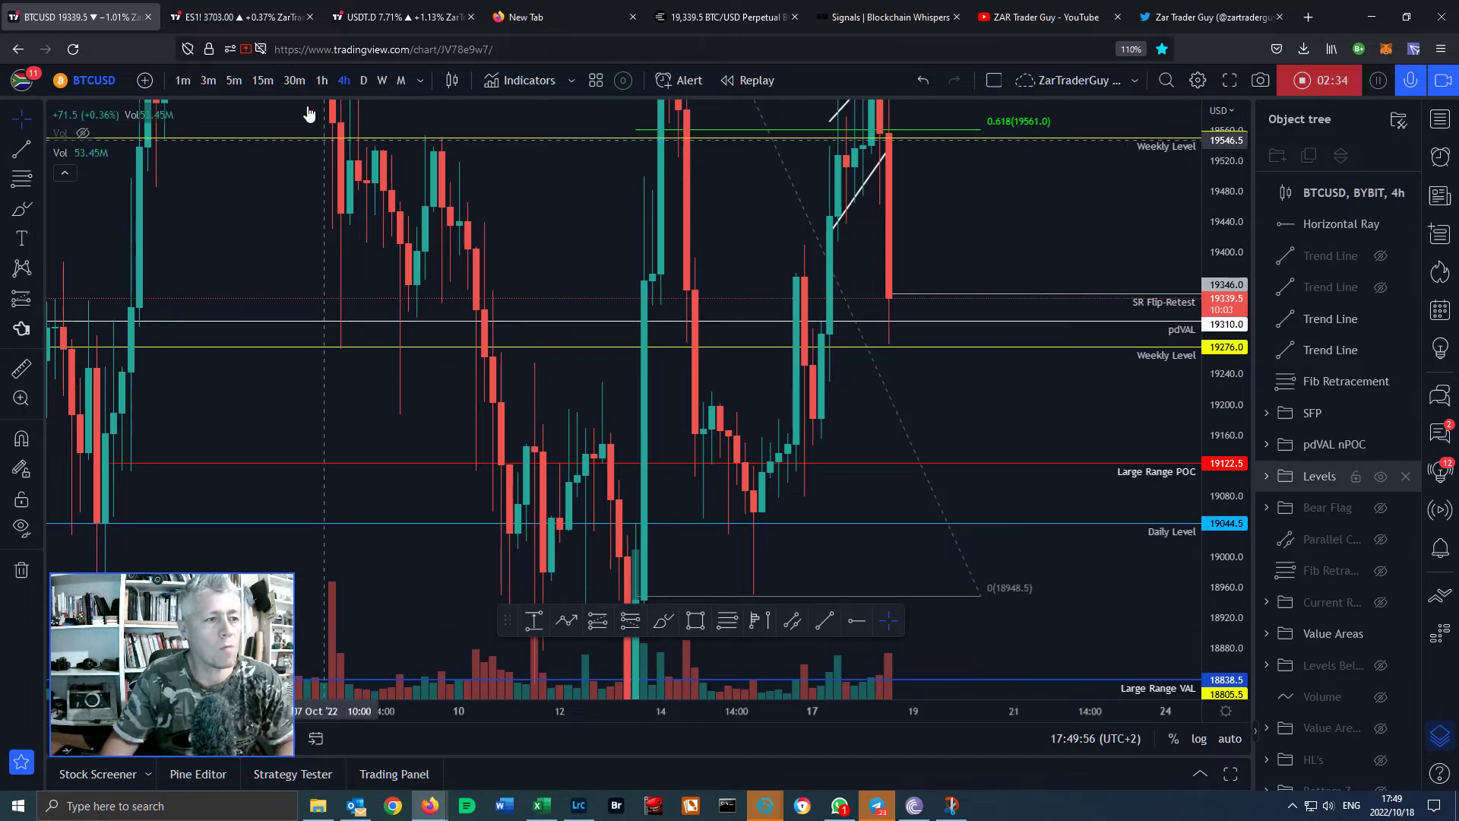
click(272, 84)
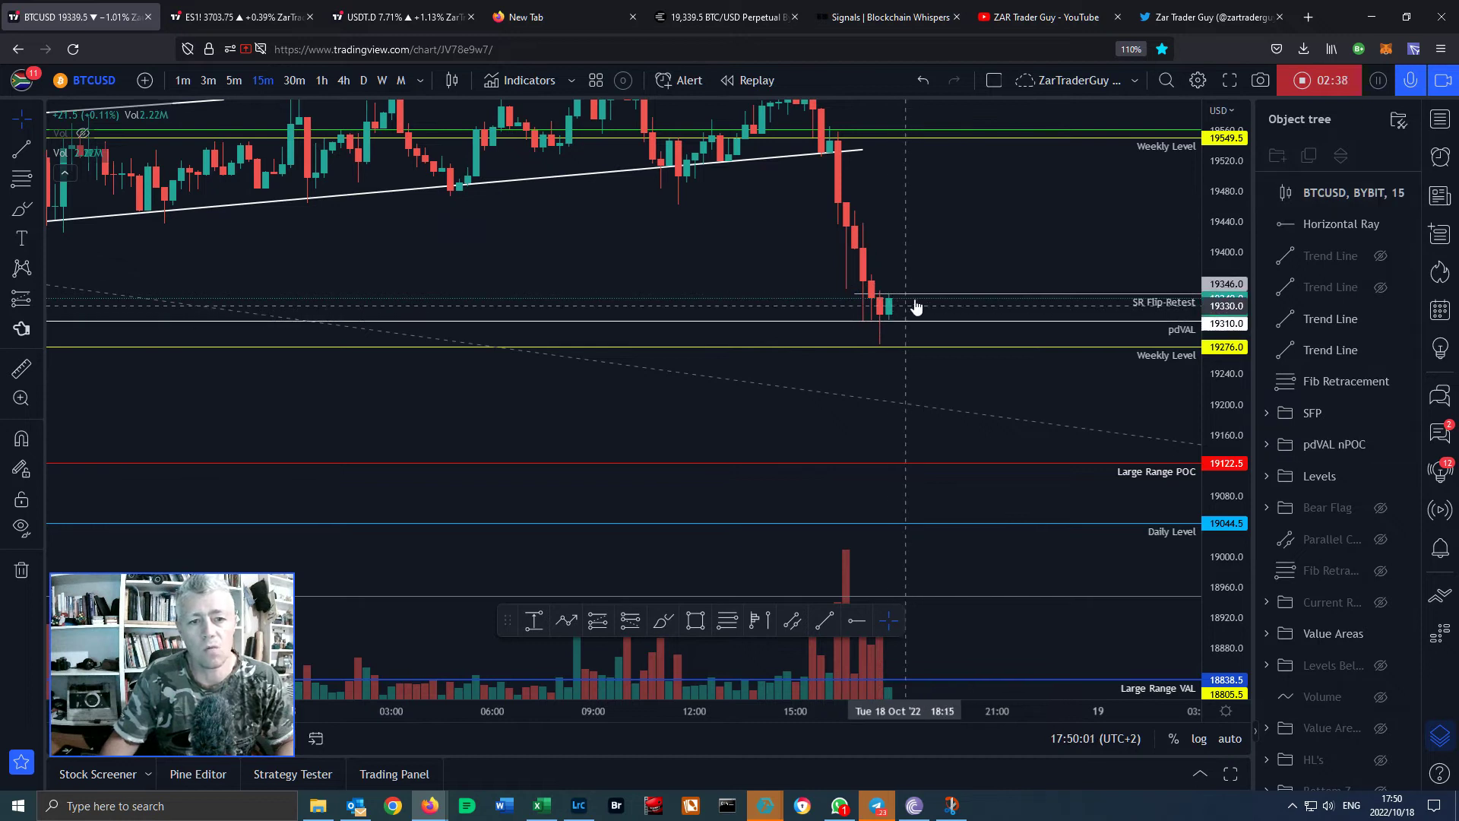
drag(1219, 348, 1220, 312)
click(896, 267)
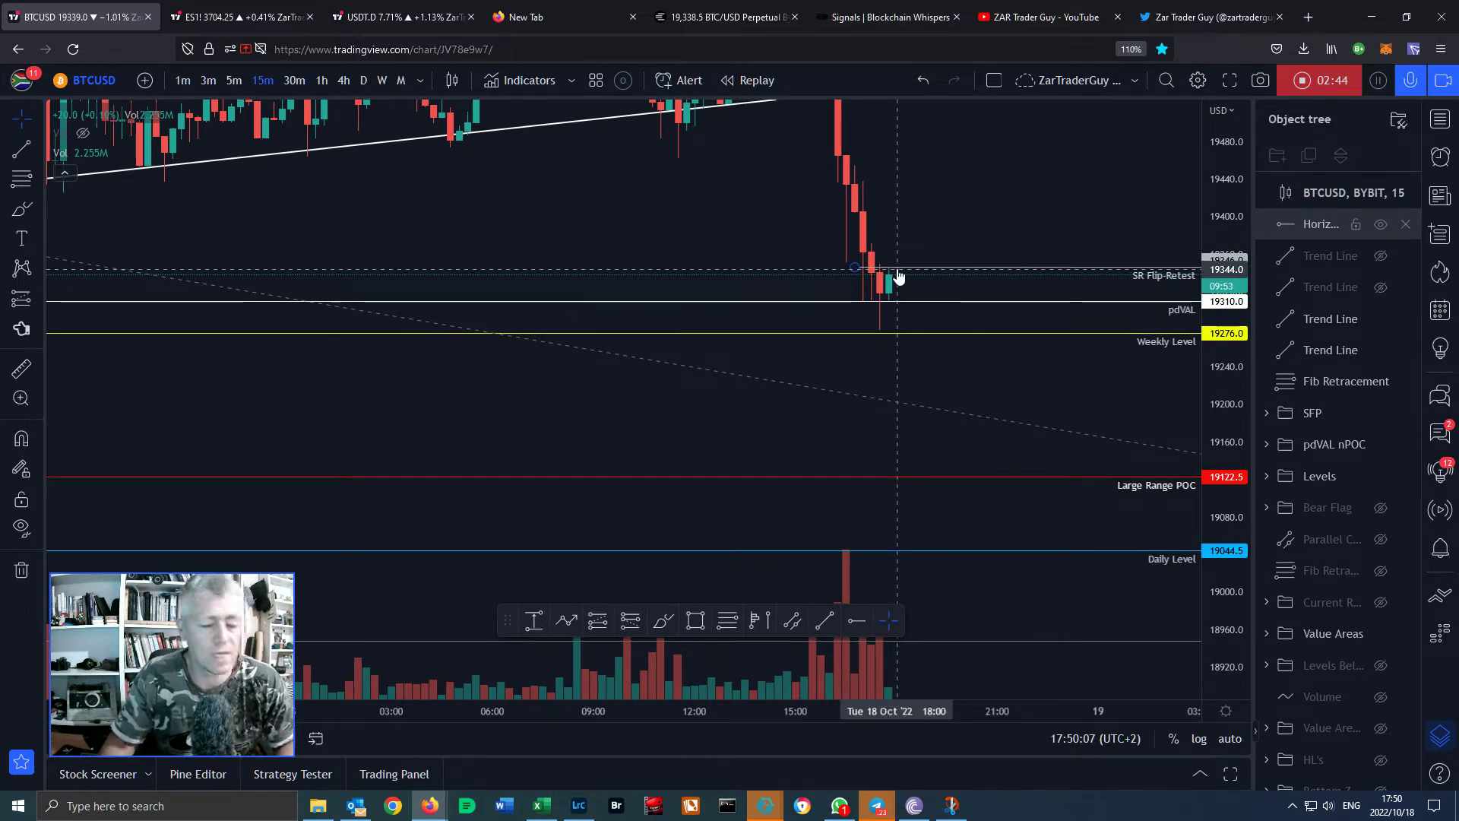
click(1056, 454)
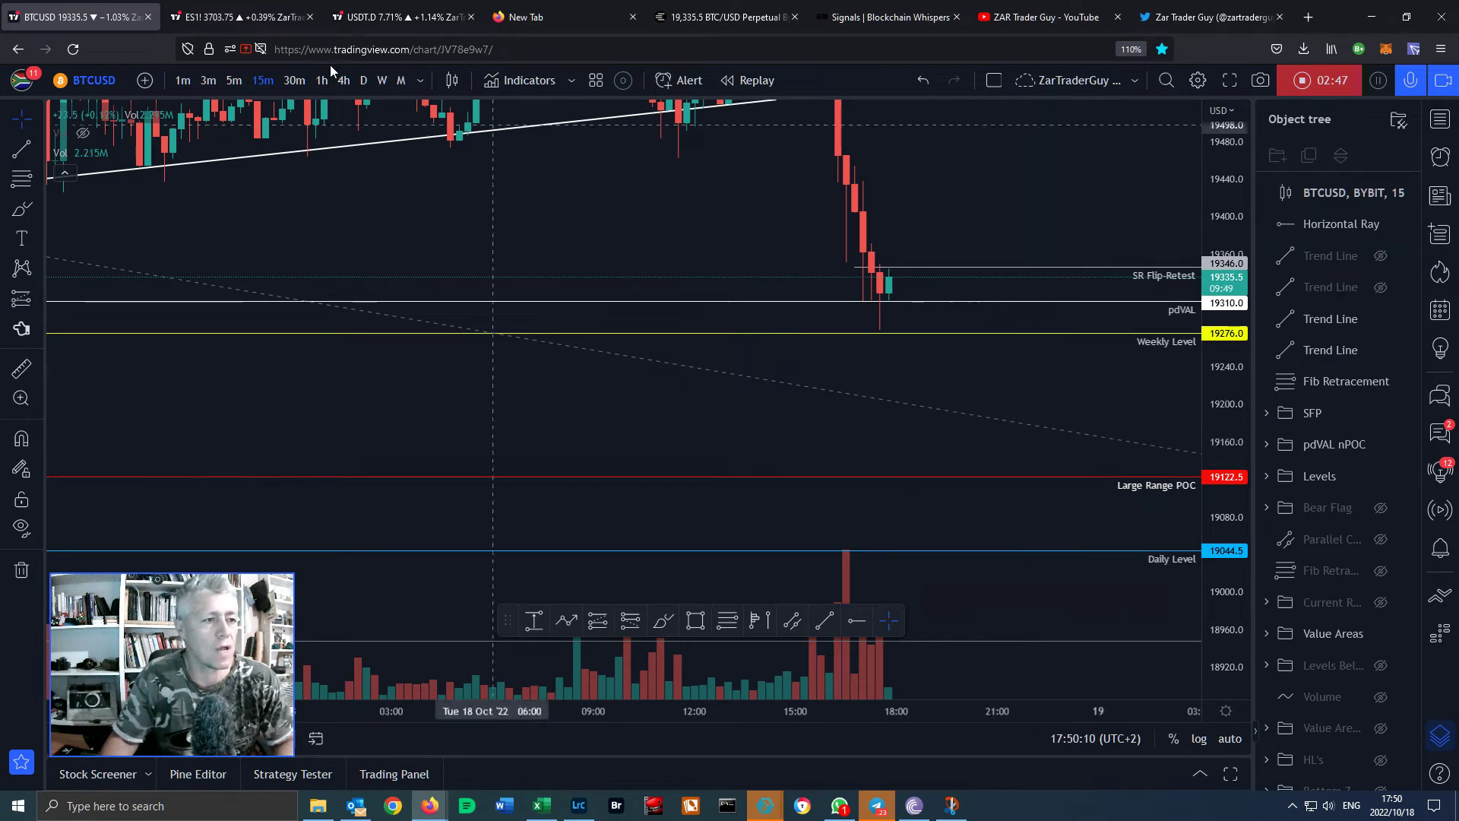
click(234, 81)
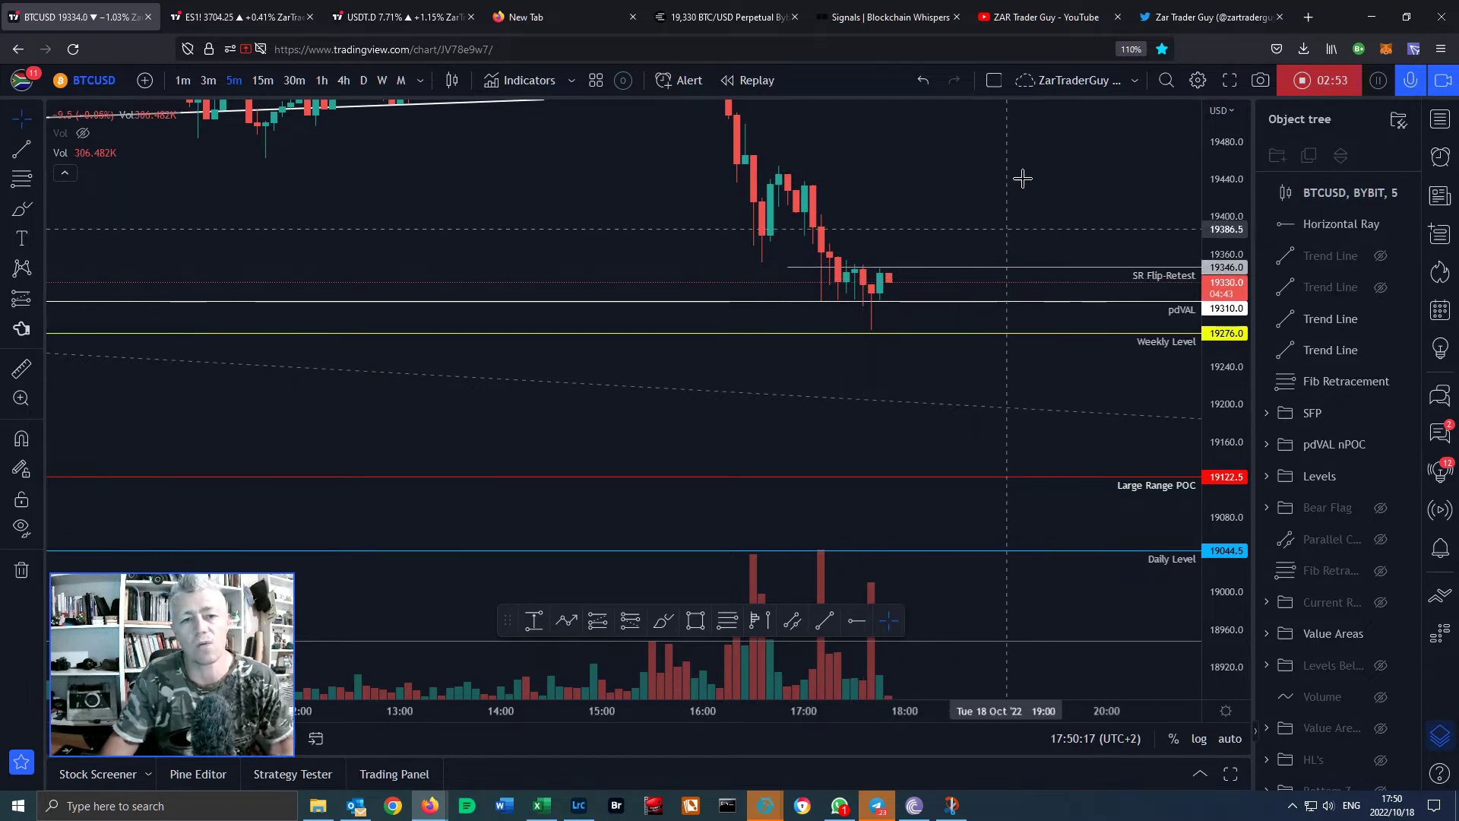
In Telegram, view the latest Bybit +136.83% ROI result image full size, then close it
click(876, 808)
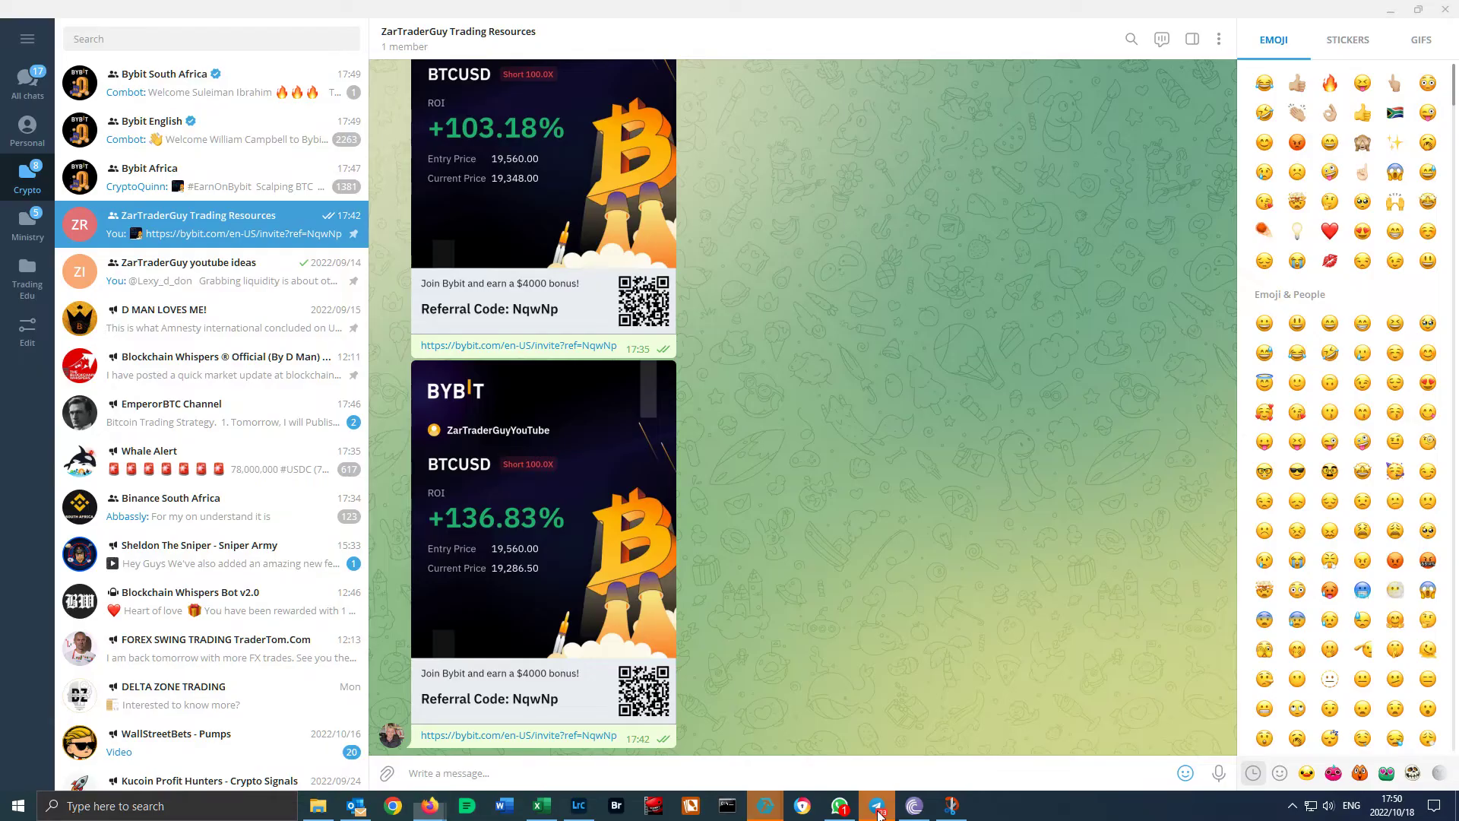
click(567, 536)
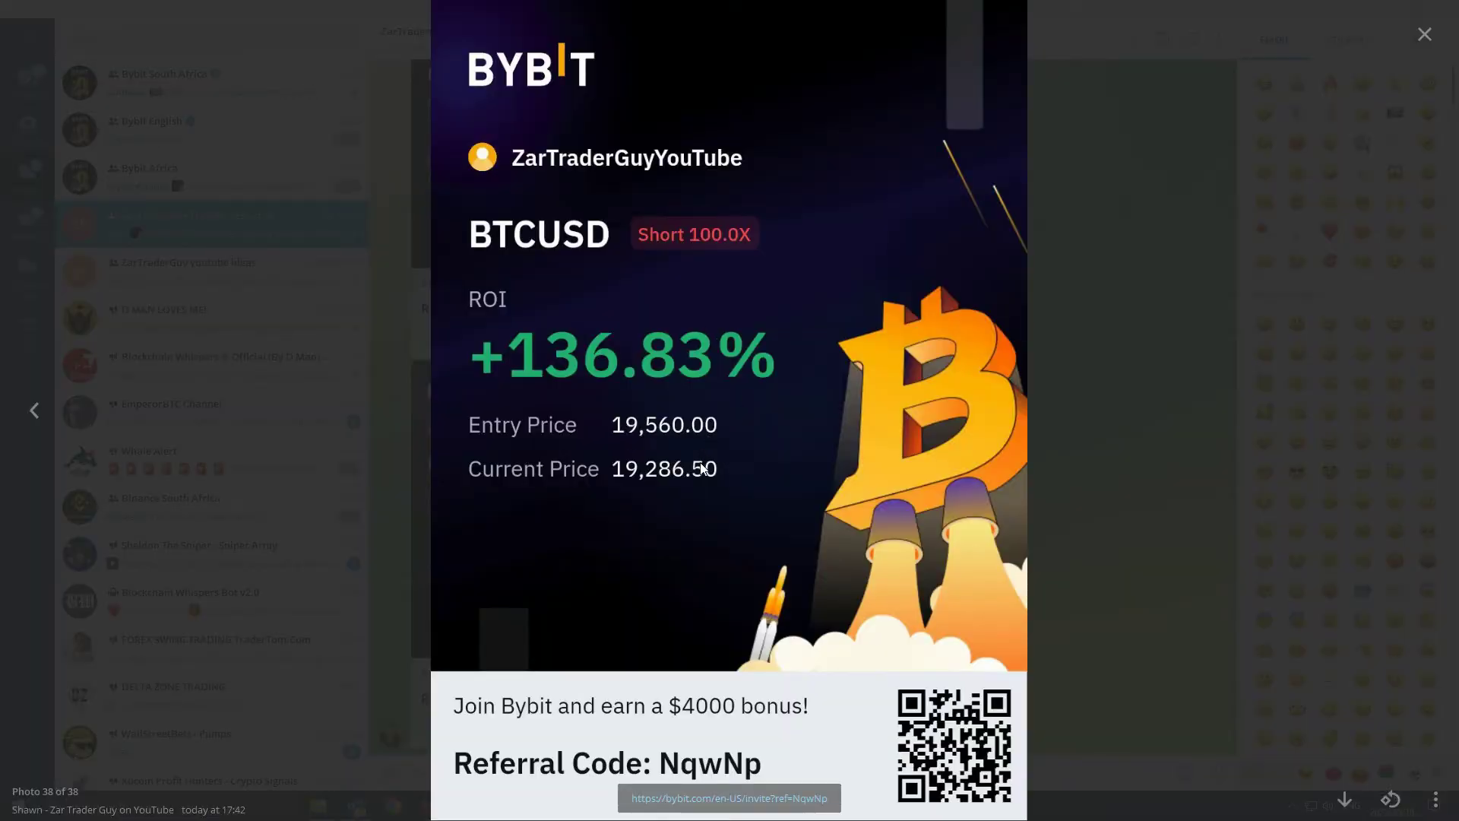
click(1066, 260)
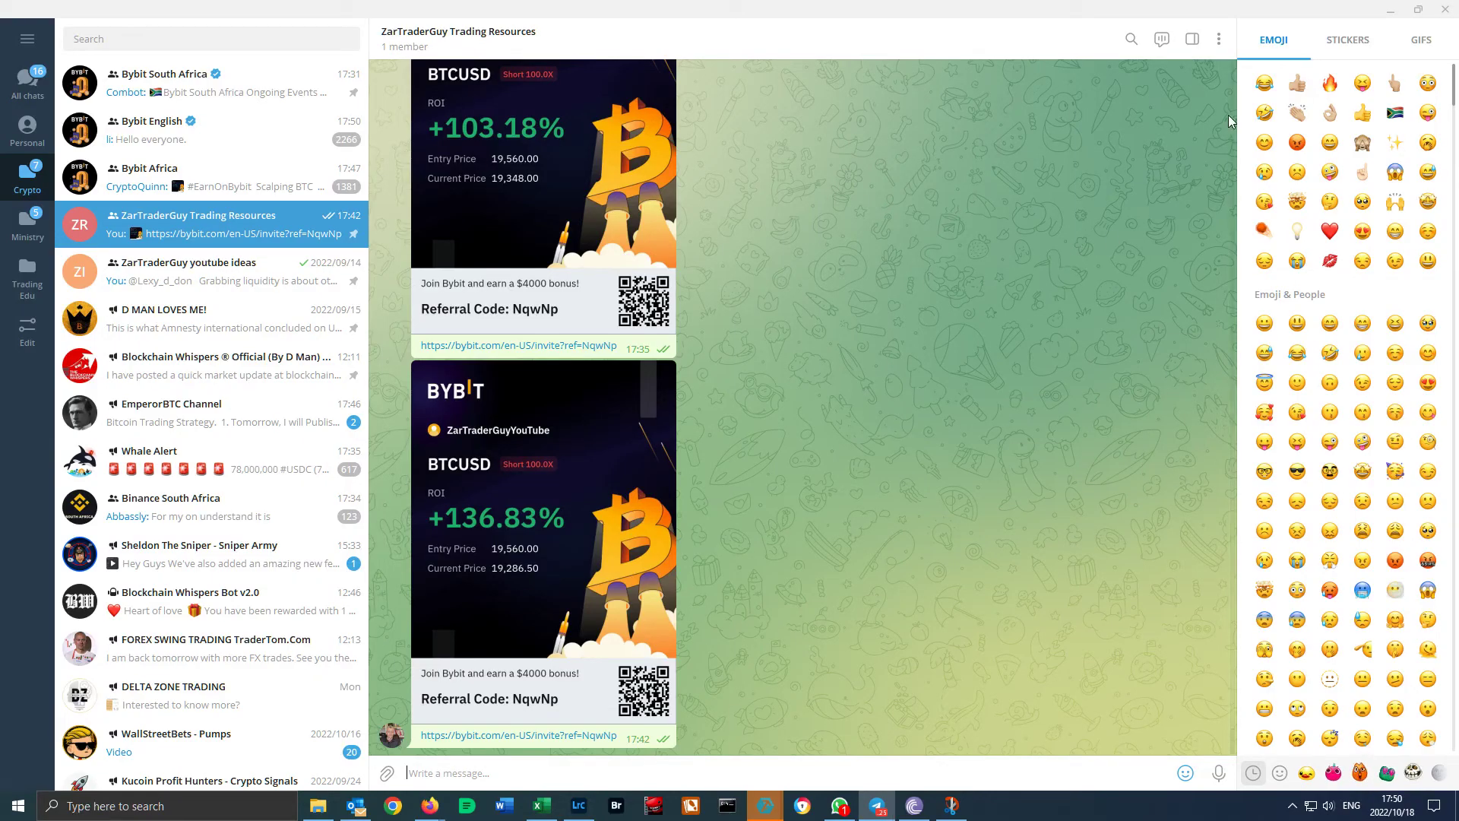
Back on the 5-minute chart, brush a projected rally path after the latest candles, then undo it
click(1389, 11)
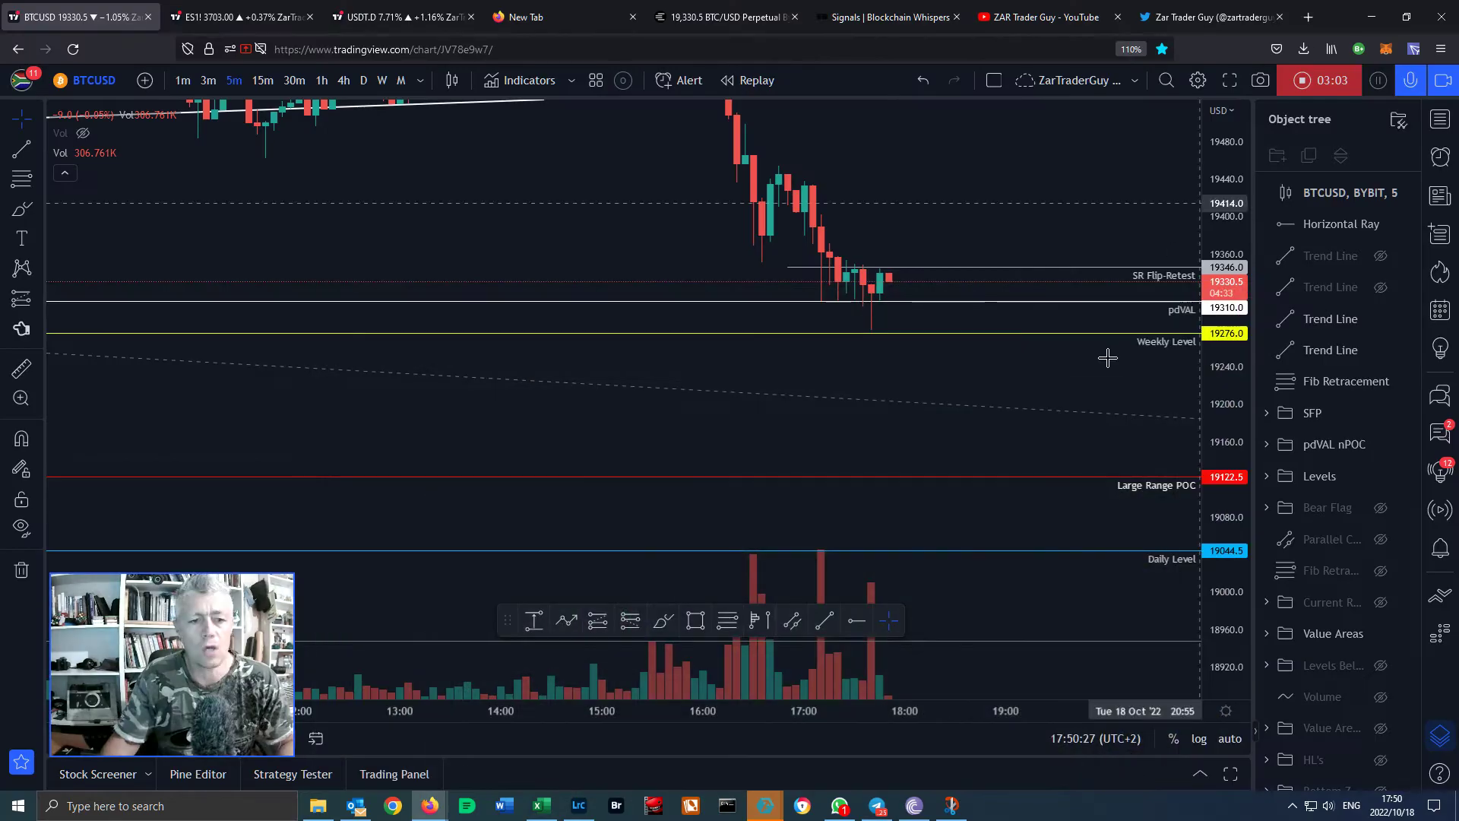
drag(995, 350, 1011, 411)
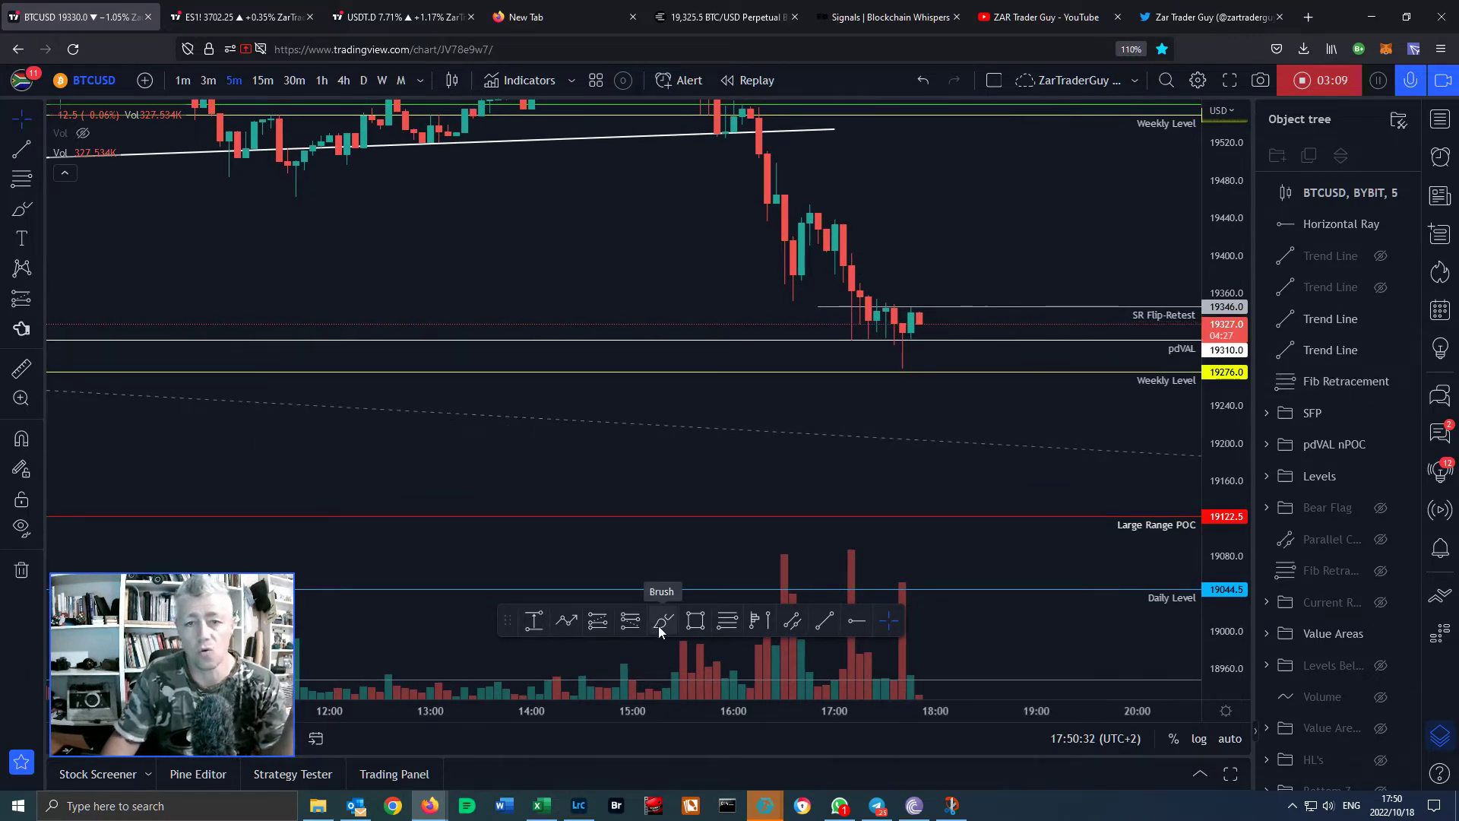
mouse_move(938, 244)
mouse_down()
mouse_move(960, 329)
mouse_move(953, 435)
mouse_up()
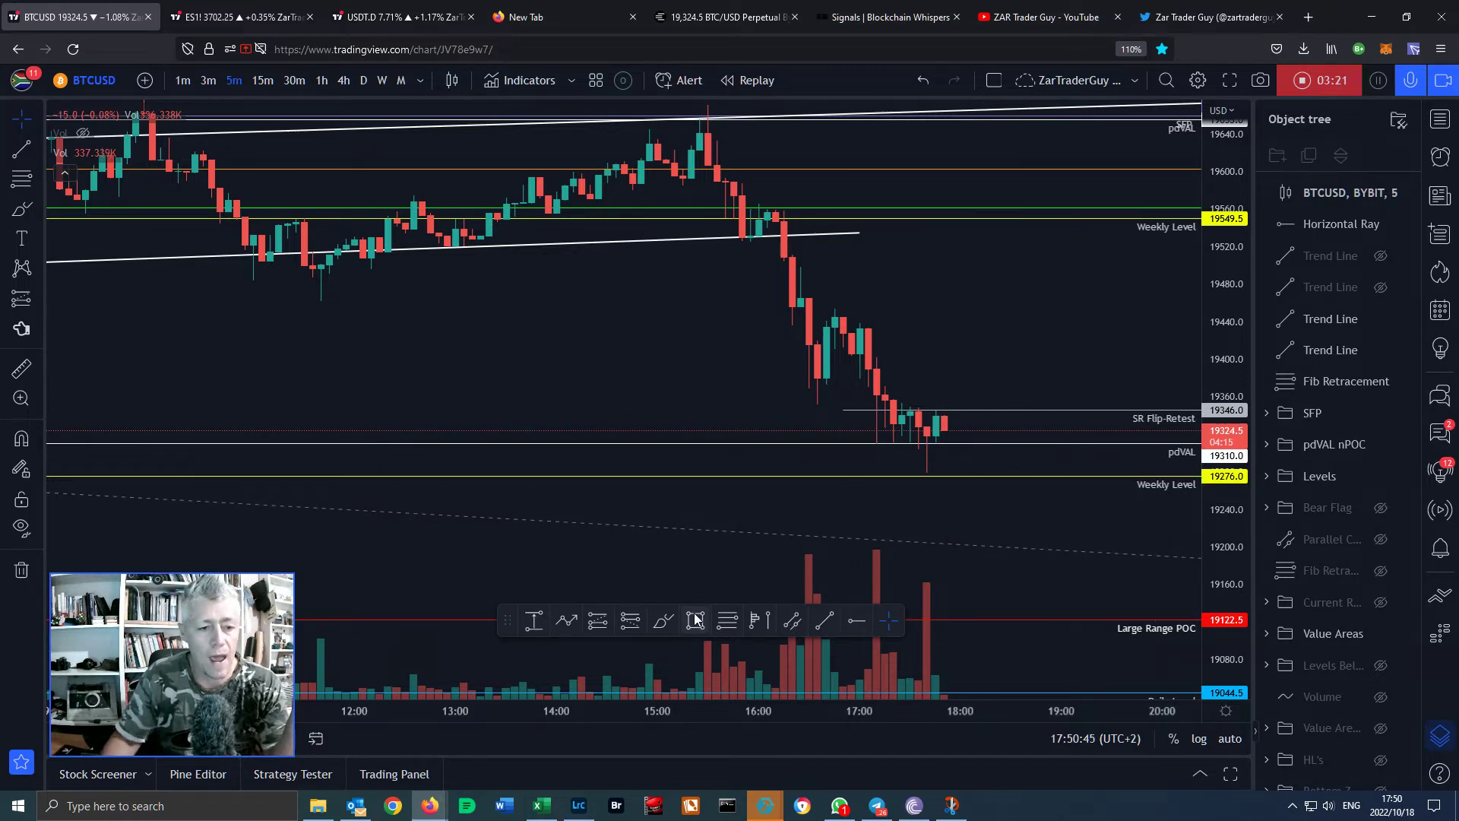
click(665, 619)
click(925, 413)
mouse_move(926, 413)
mouse_down()
mouse_move(956, 433)
mouse_move(1016, 398)
mouse_move(1052, 462)
mouse_move(1065, 408)
mouse_move(1079, 459)
mouse_move(1098, 295)
mouse_move(1111, 315)
mouse_up()
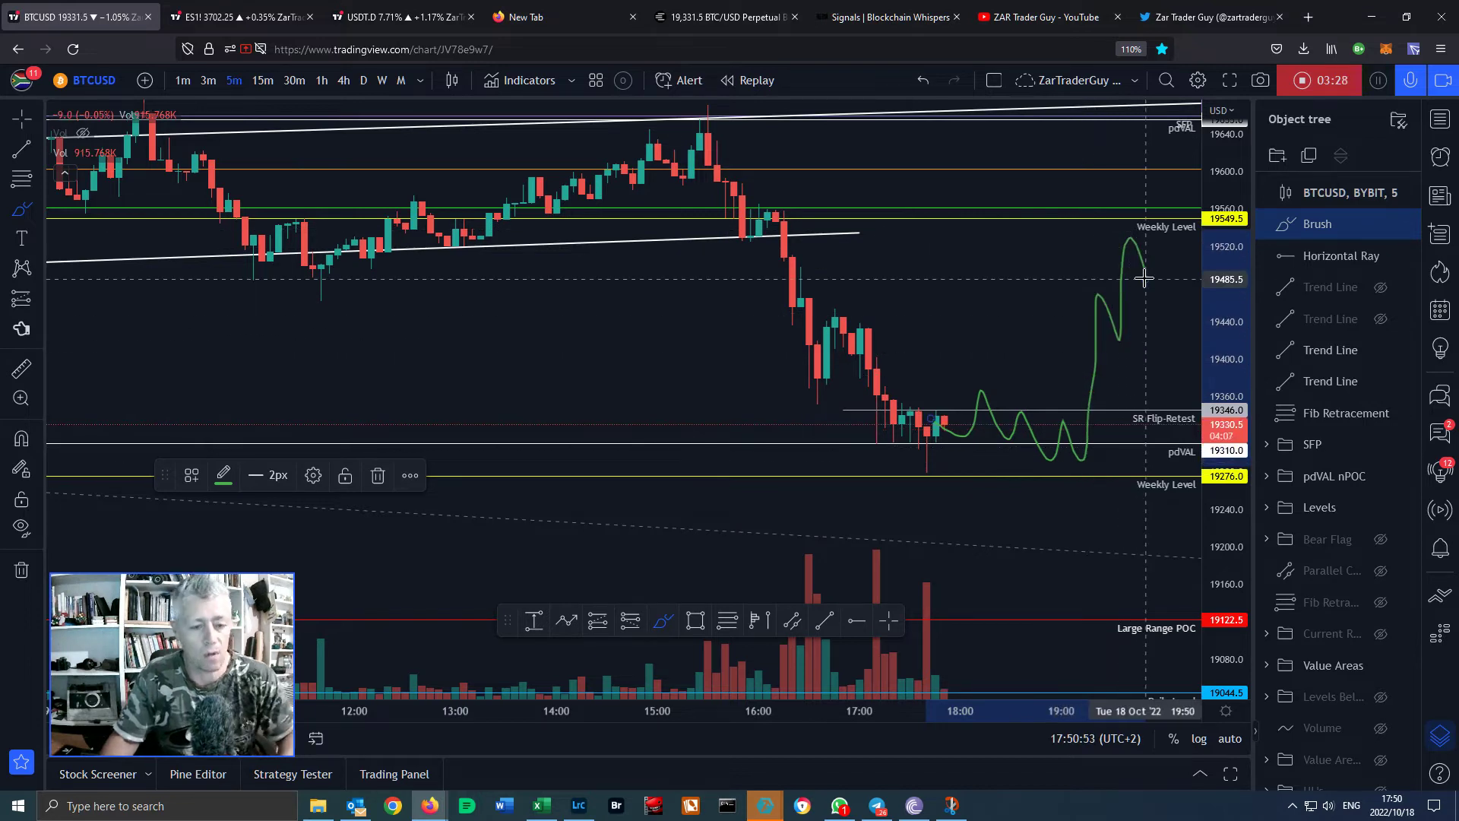
key(ctrl+z)
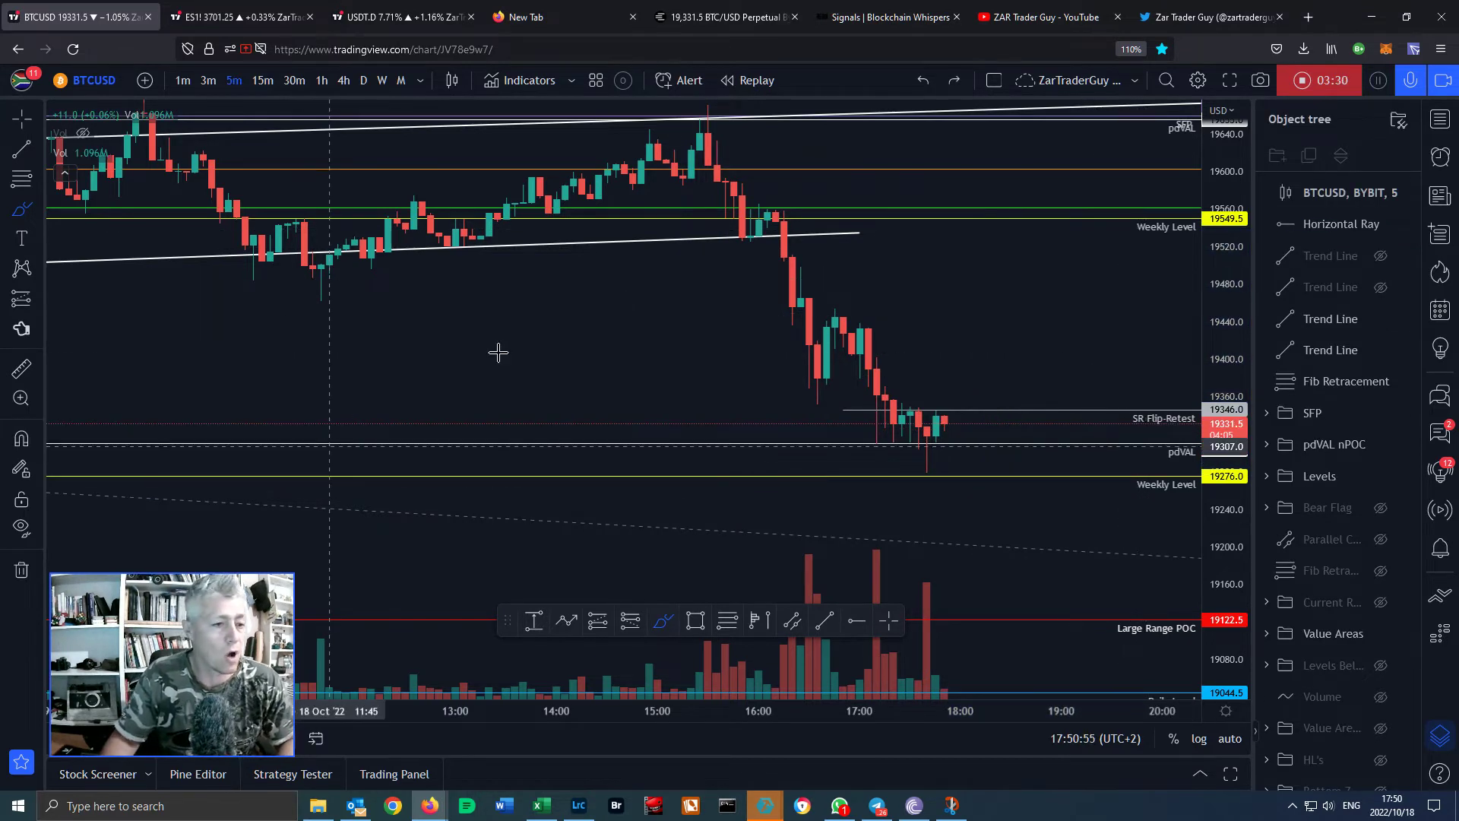
Switch to daily then weekly candles, hide the Levels group, and undo a brush sketch
click(363, 81)
drag(1224, 316, 1224, 395)
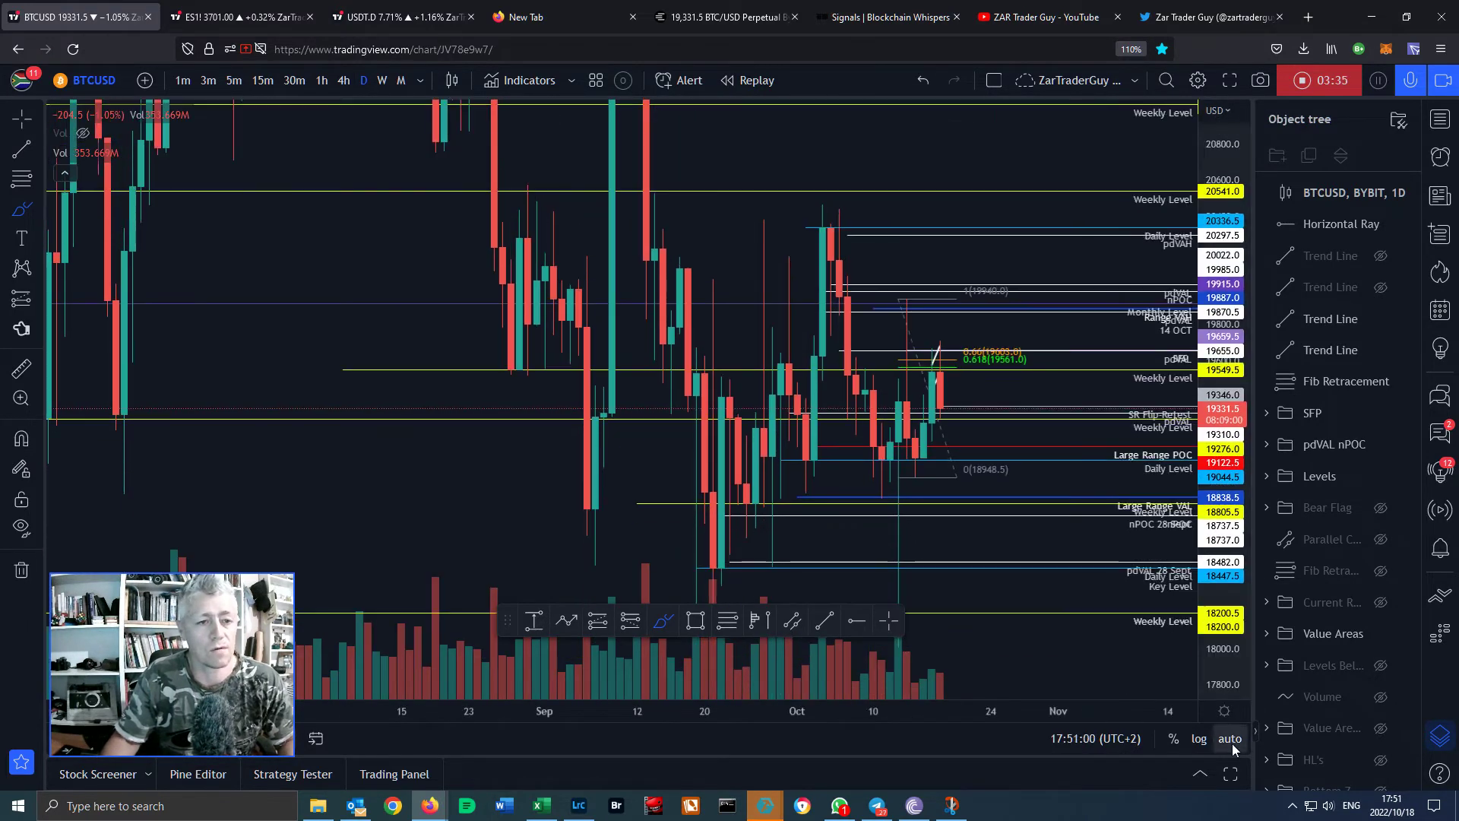
click(381, 81)
drag(1220, 574, 1229, 699)
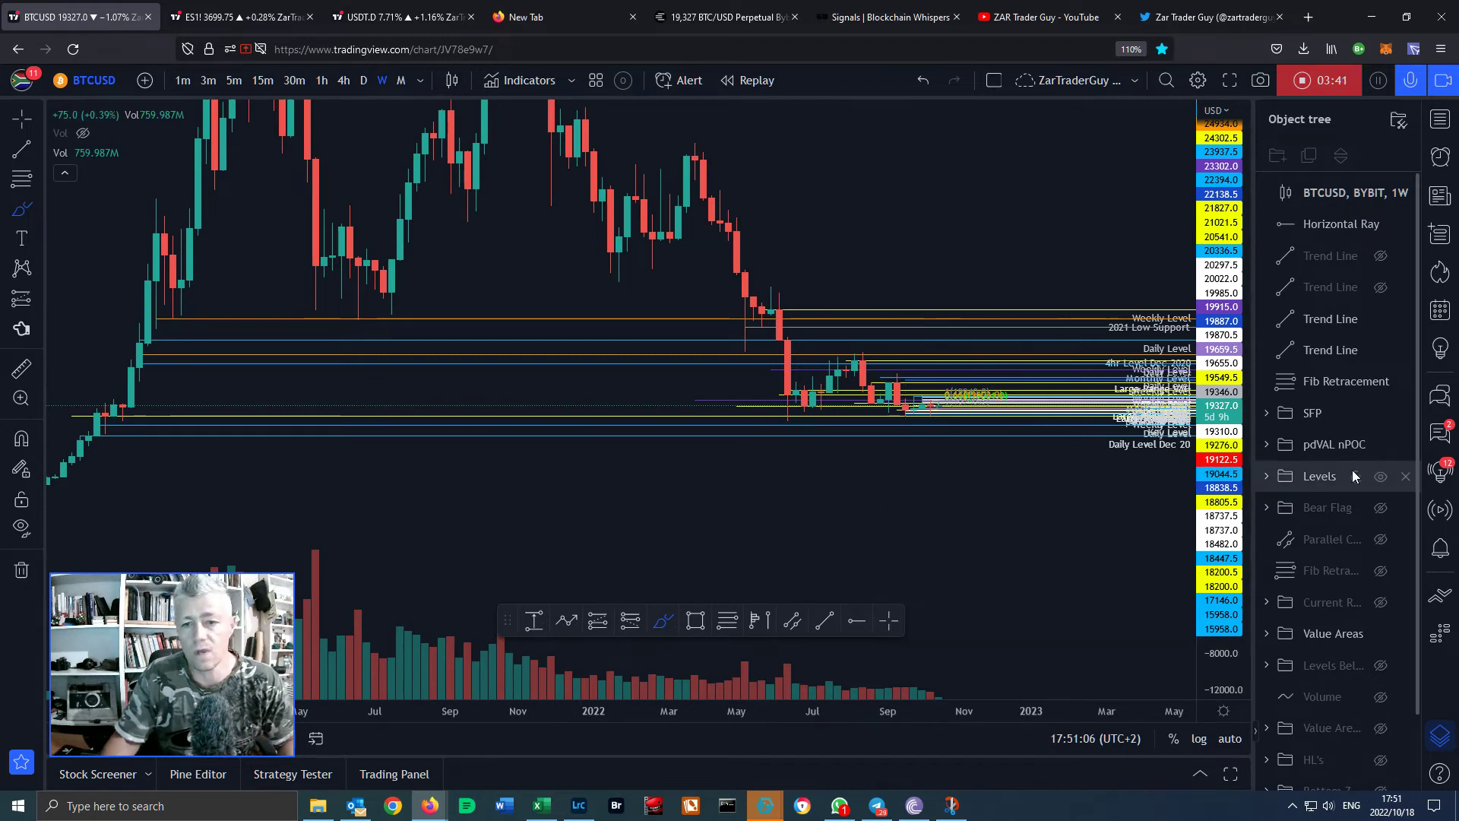
click(1380, 477)
drag(855, 194, 873, 331)
key(ctrl+z)
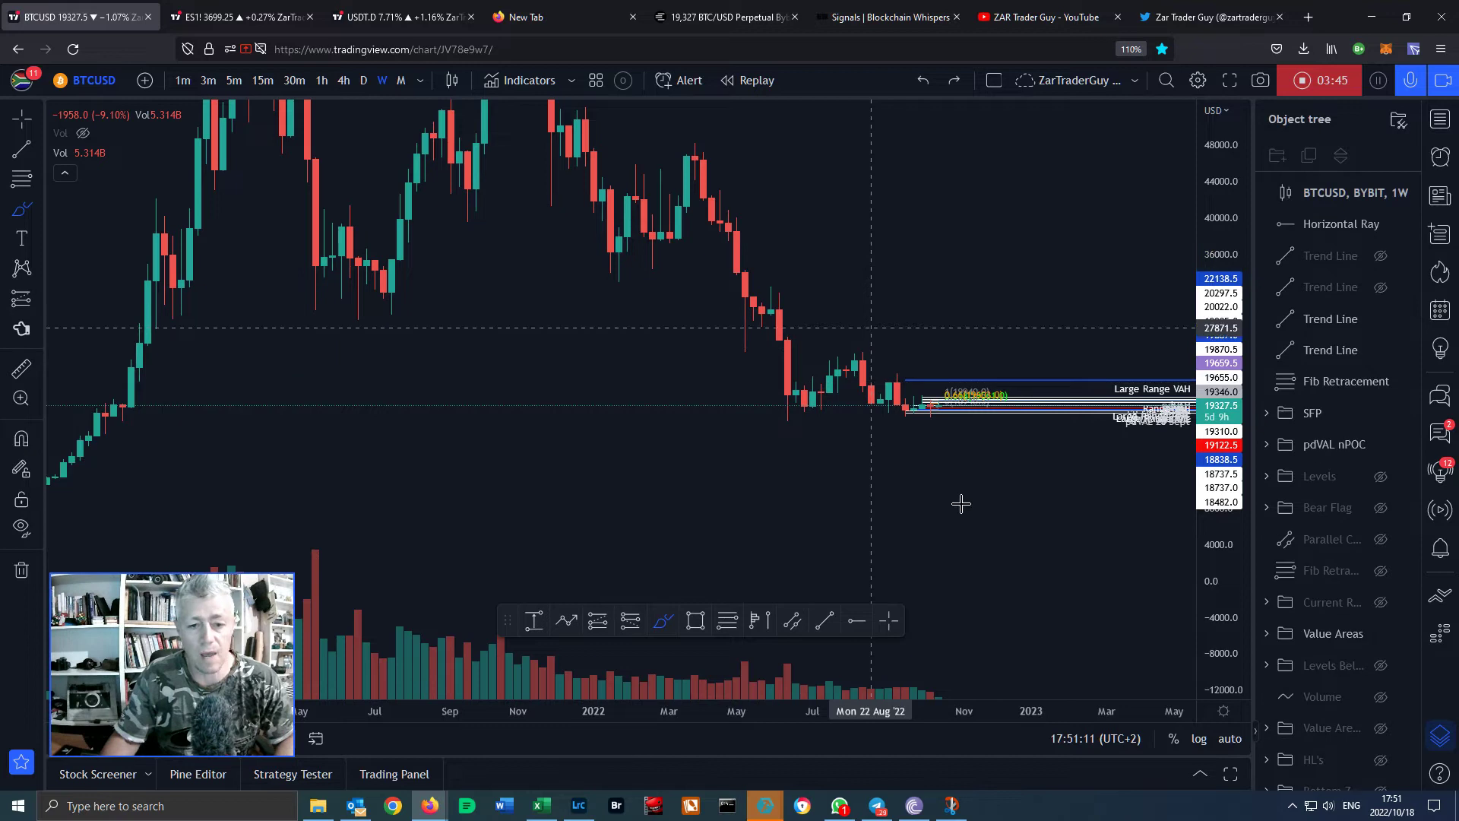
click(889, 620)
Pan and zoom out the weekly chart to show the 2021 peak near 69000 through late 2022
drag(931, 283, 957, 395)
drag(1208, 324, 1219, 399)
scroll(1037, 391, up, 1)
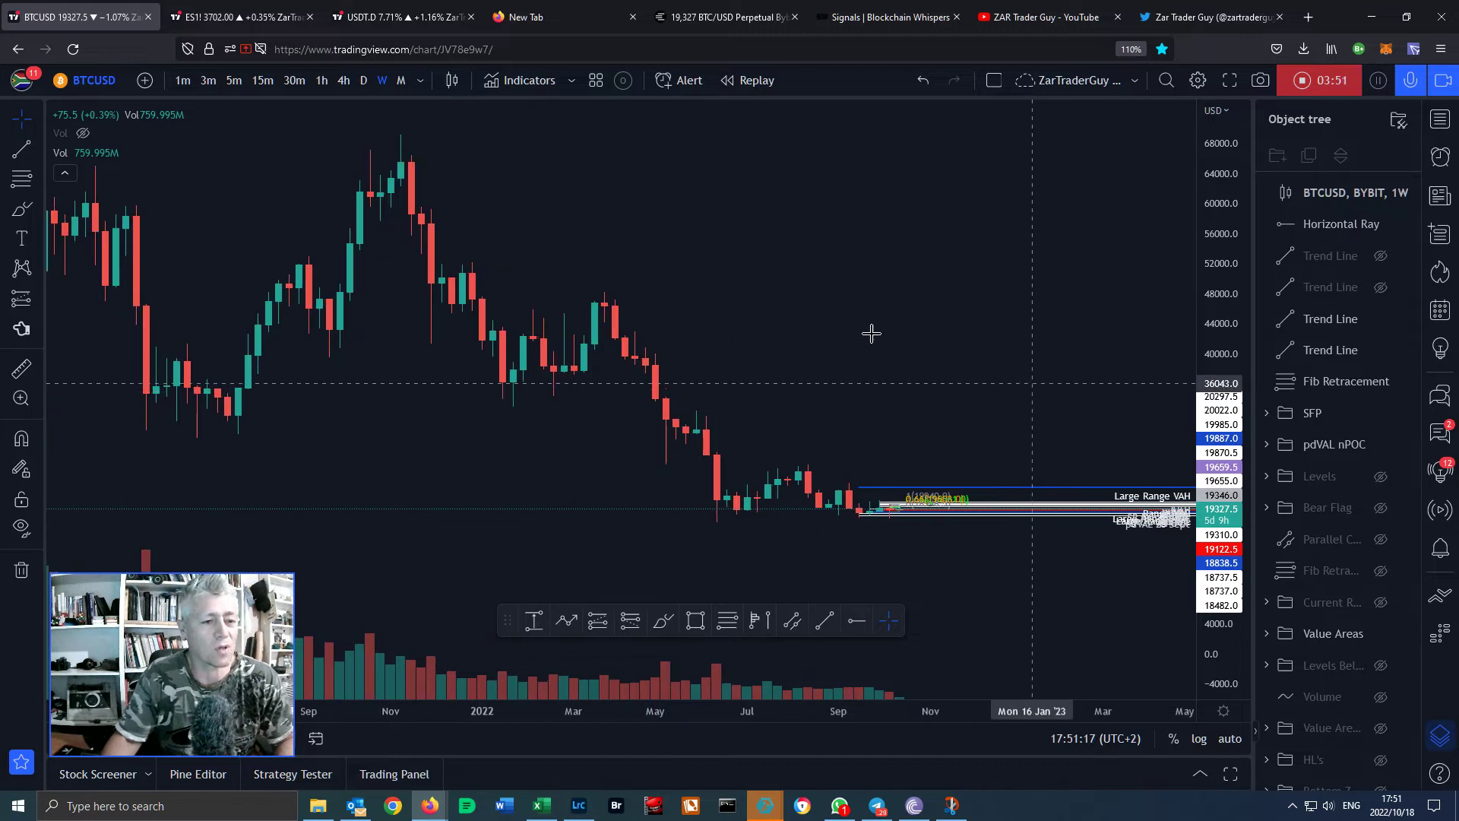
scroll(866, 331, down, 4)
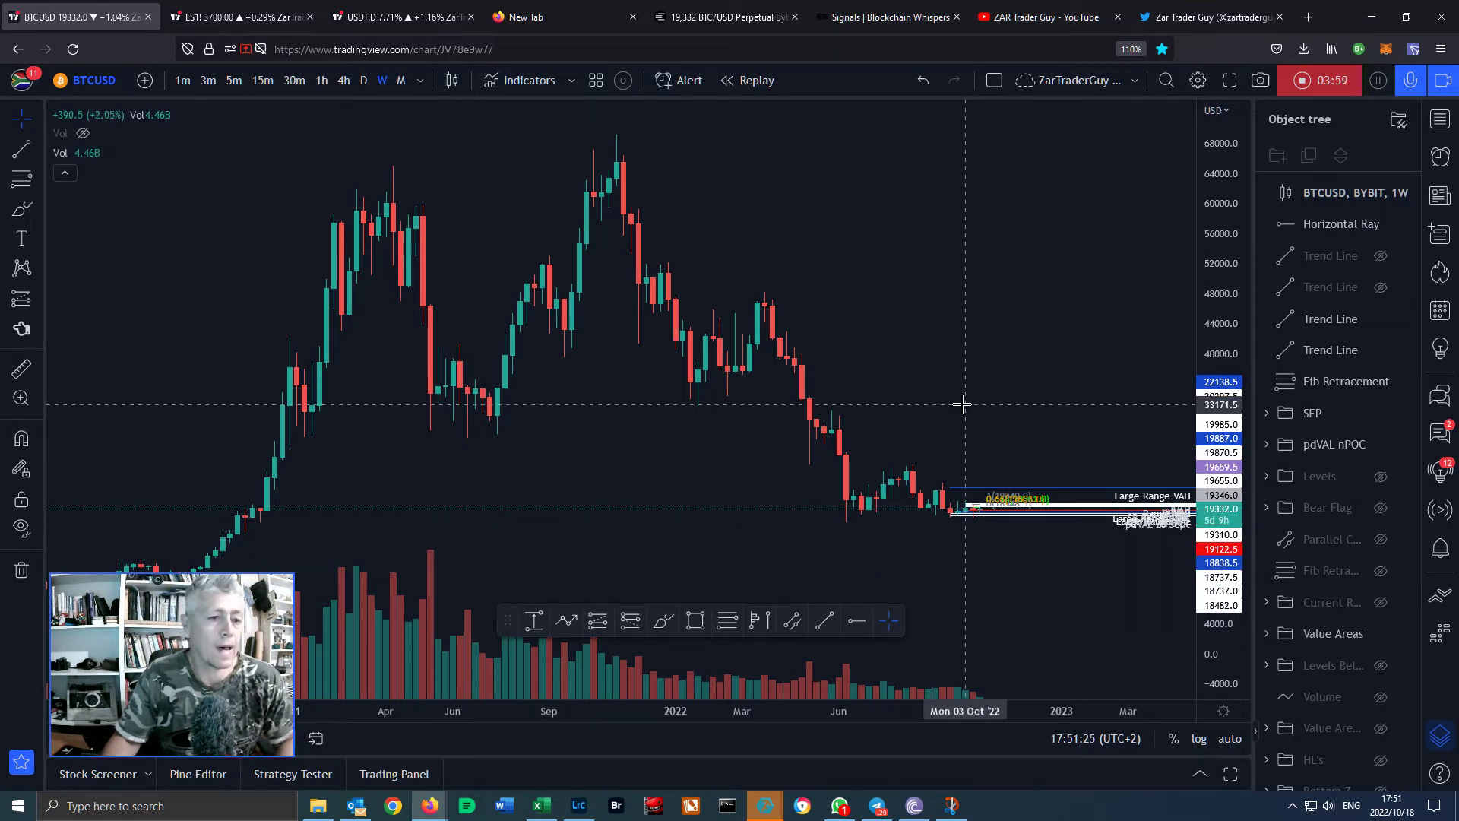
scroll(962, 404, up, 1)
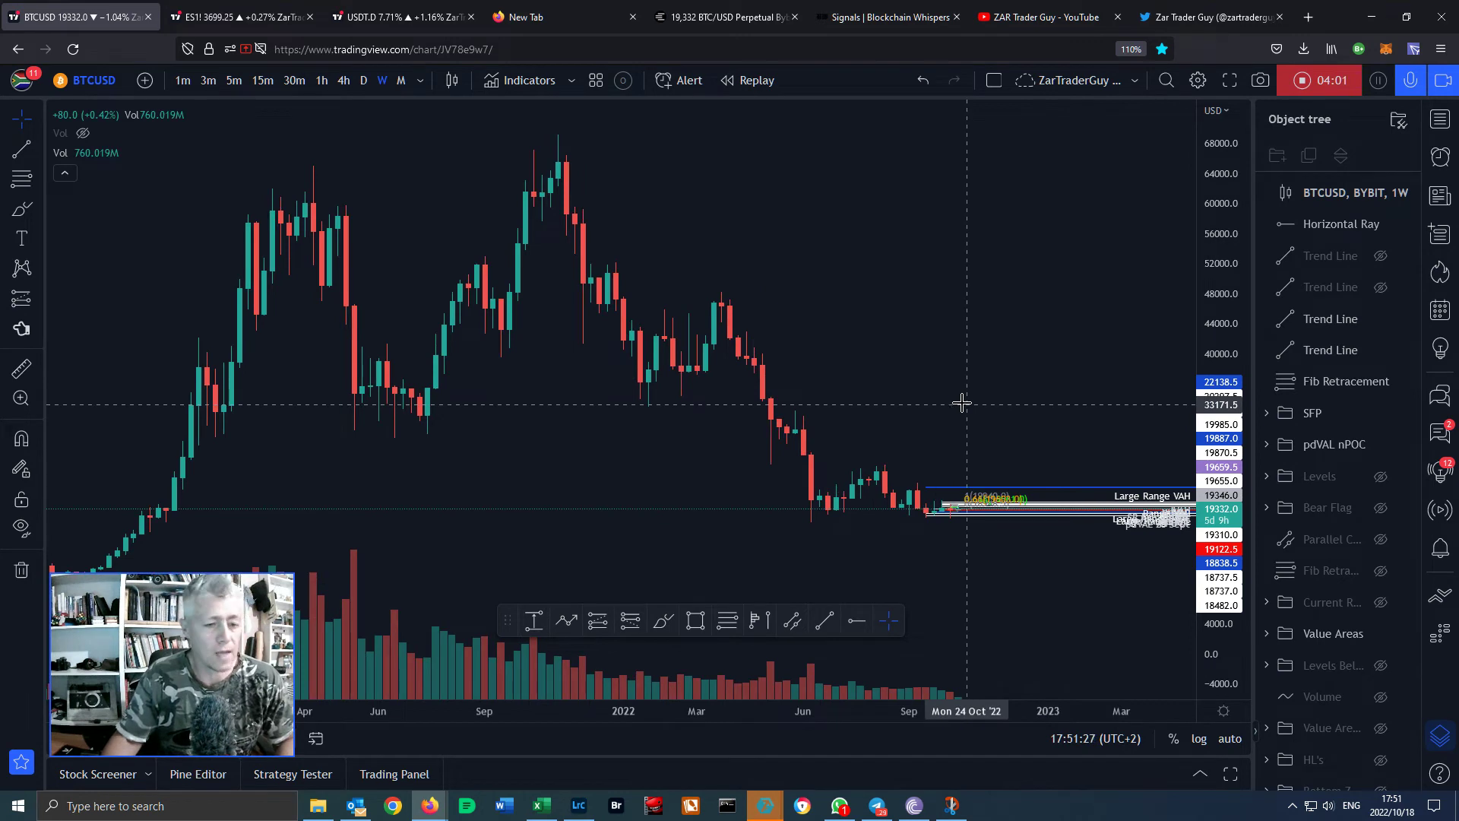
drag(954, 381, 971, 326)
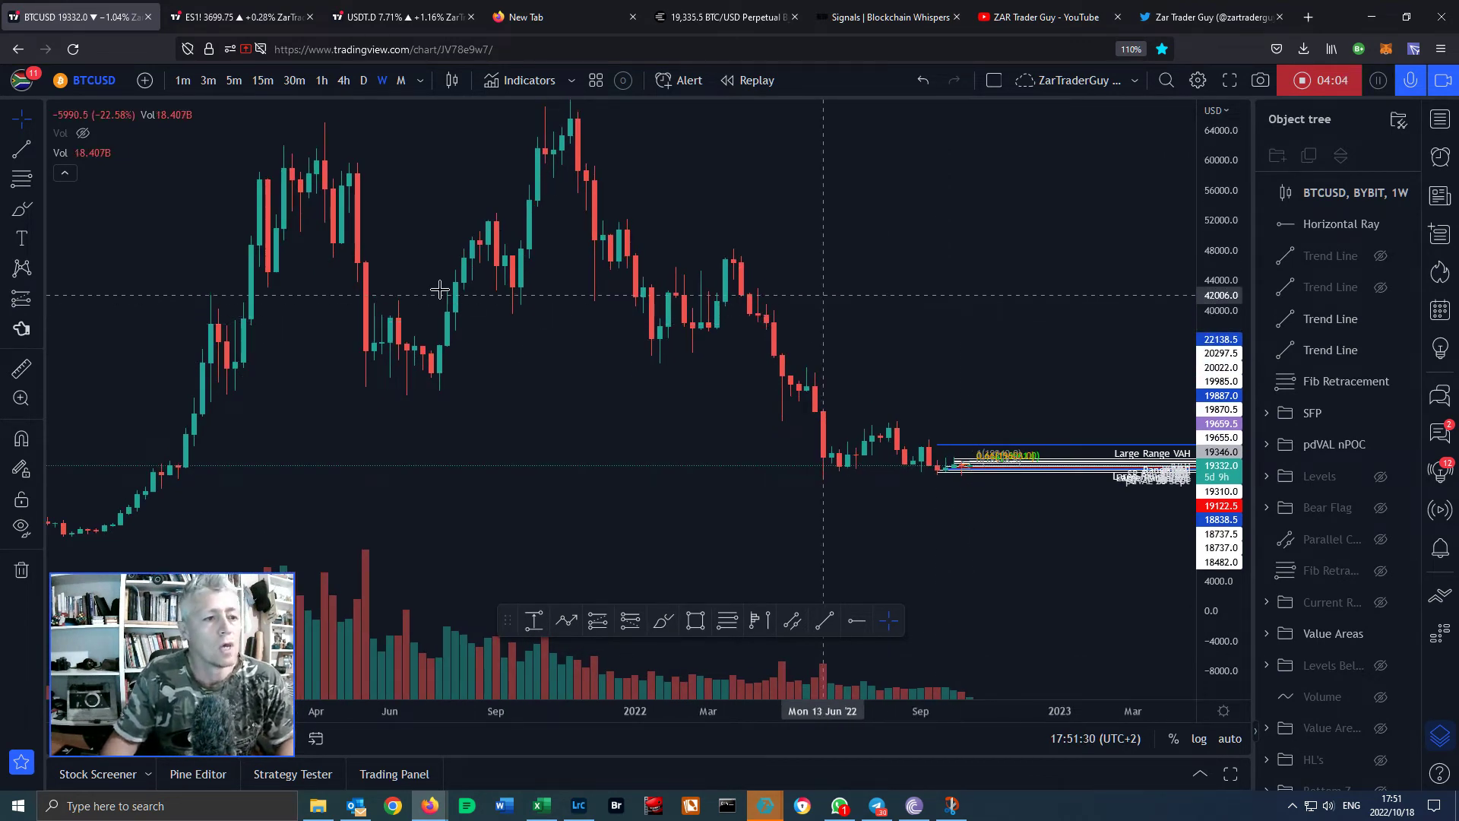
scroll(365, 292, down, 1)
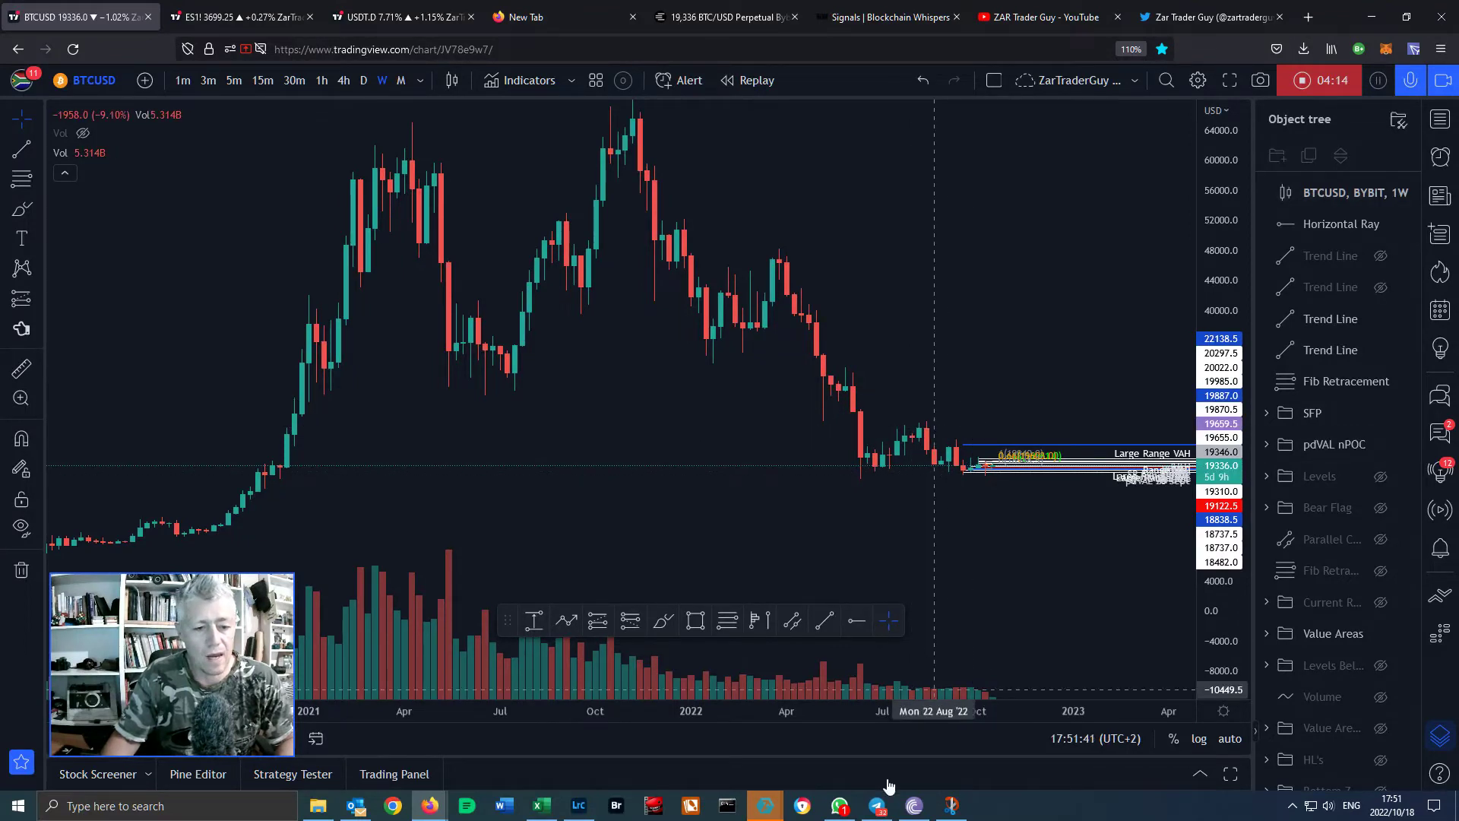
Brush a flat projection and circle candles near 29,600, undo all three strokes, then zoom in
click(663, 621)
drag(900, 424, 1071, 427)
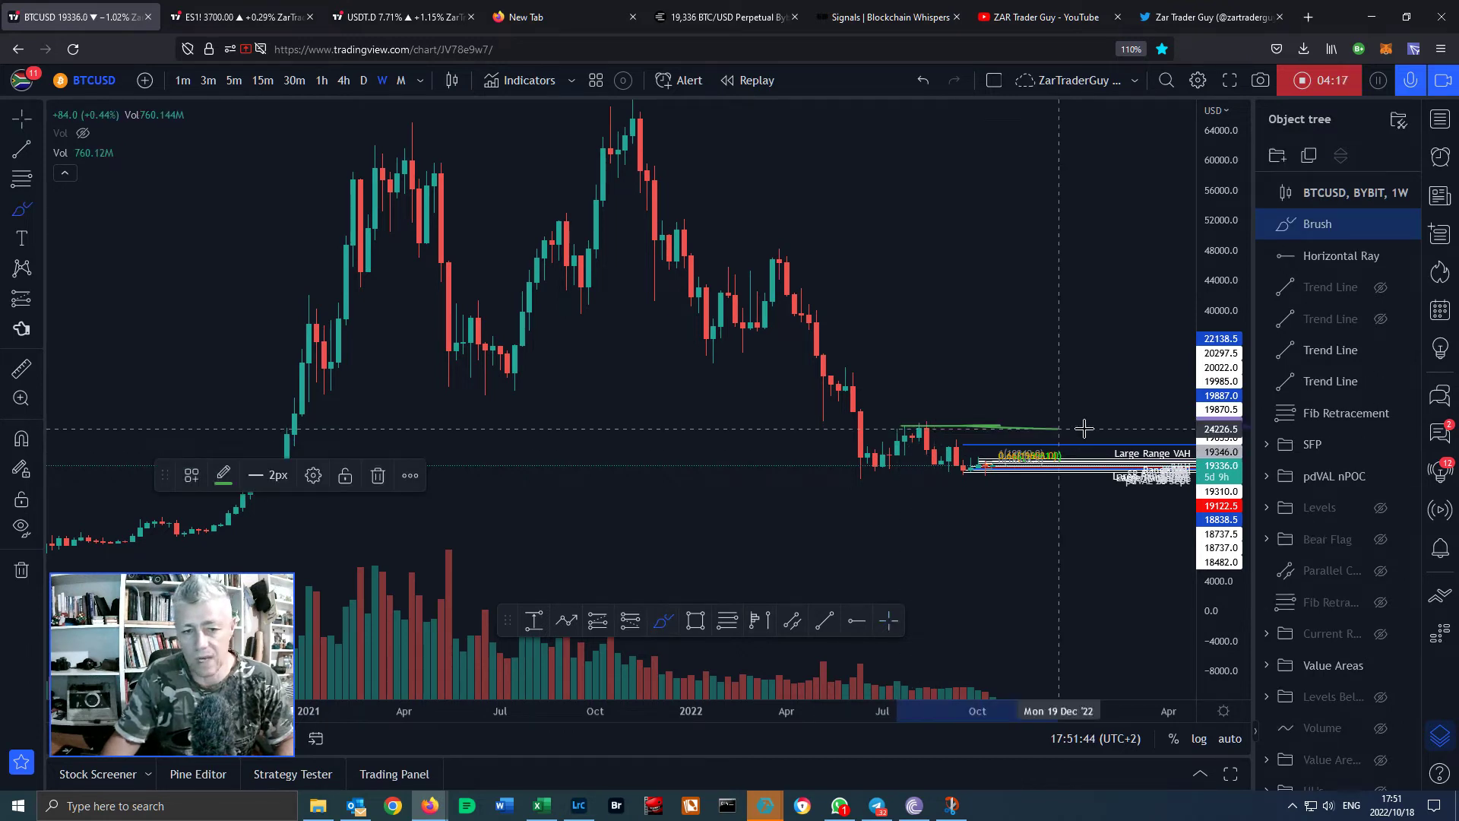
drag(1223, 395, 1223, 277)
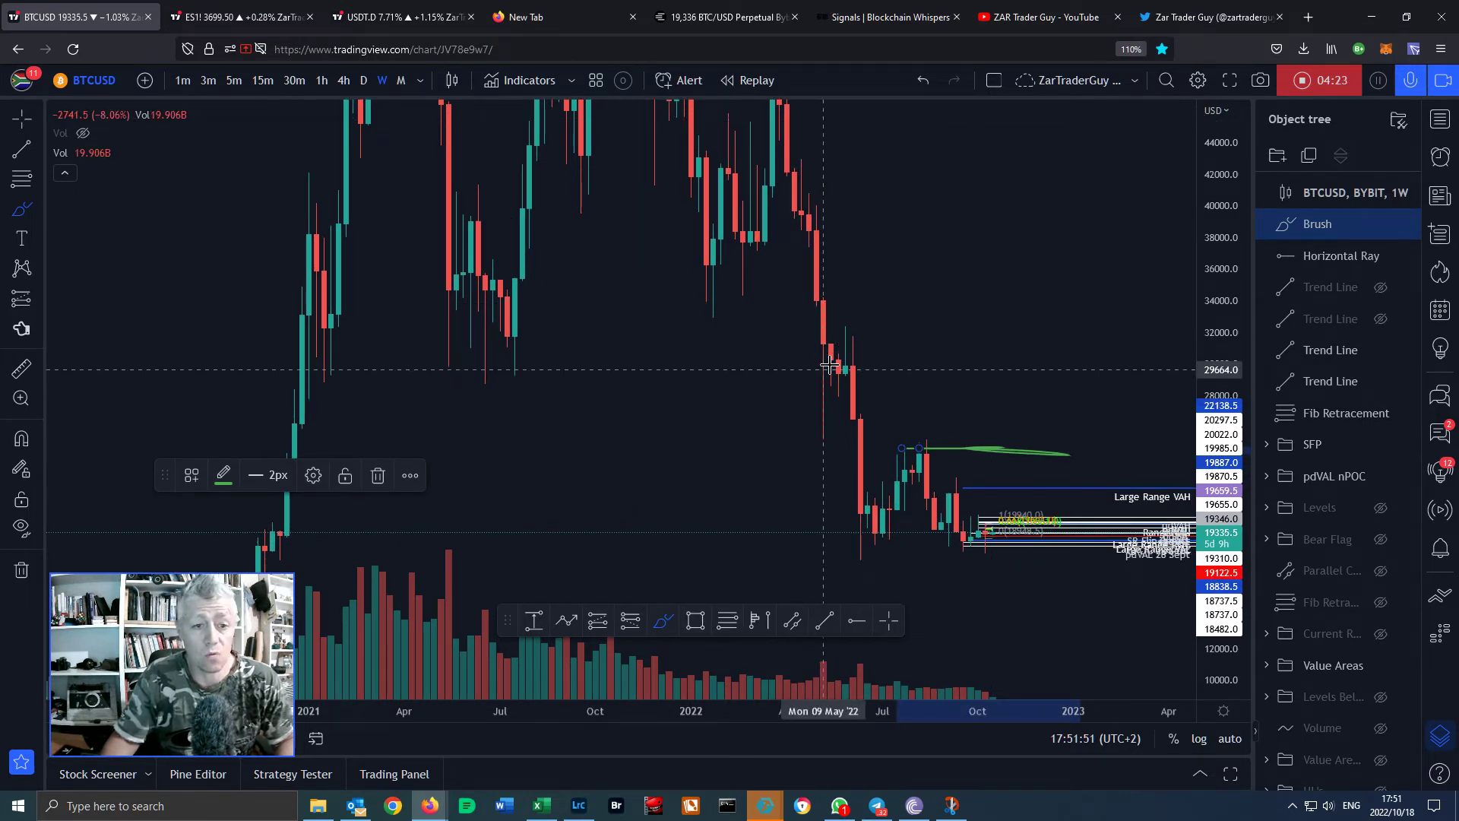
mouse_move(892, 358)
mouse_down()
mouse_move(835, 352)
mouse_move(807, 380)
mouse_move(889, 356)
mouse_move(1071, 373)
mouse_move(910, 352)
mouse_up()
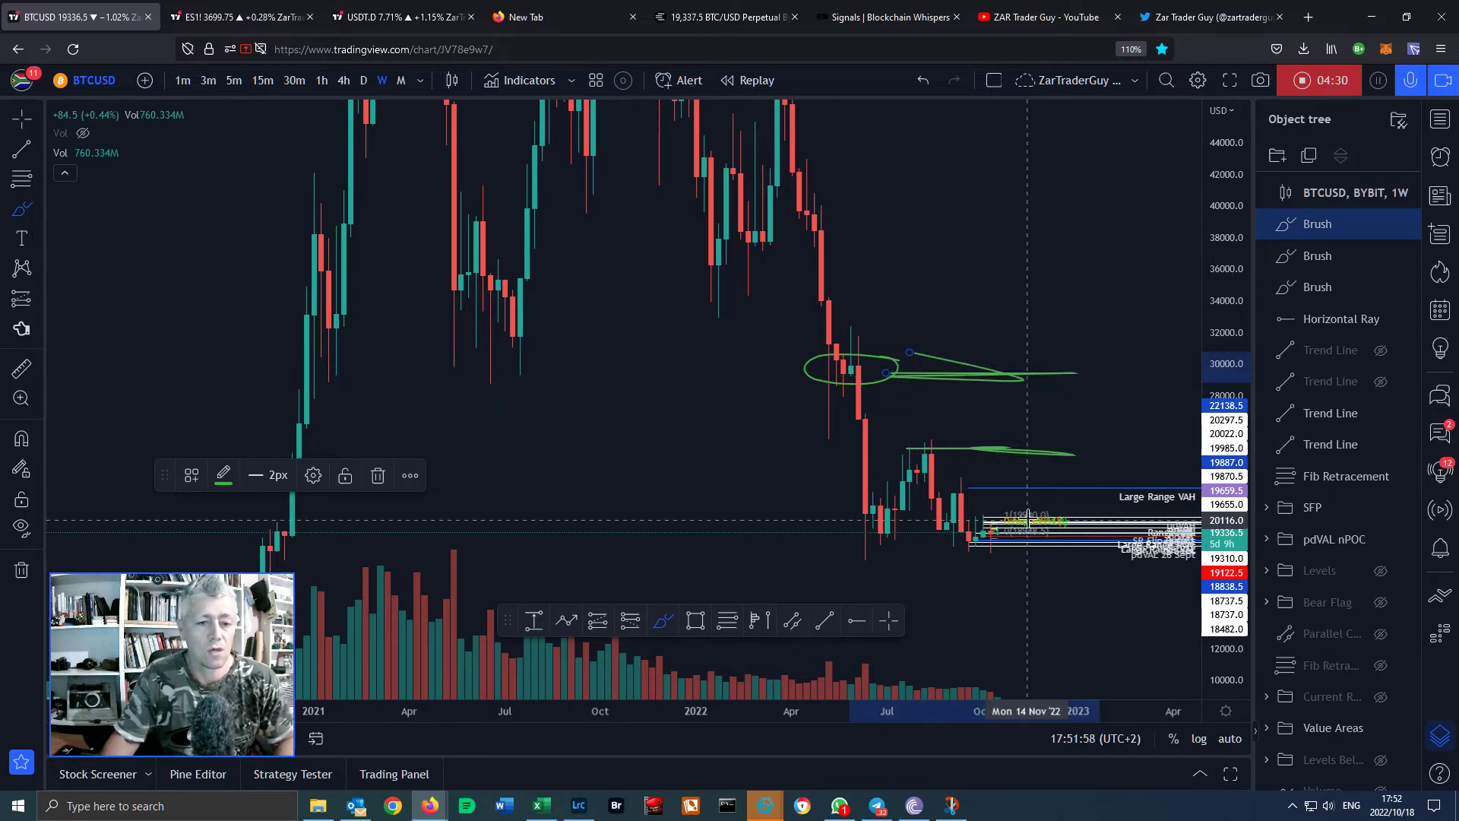
key(ctrl+z)
key(ctrl+z)
key(ctrl+z)
key(ctrl+z)
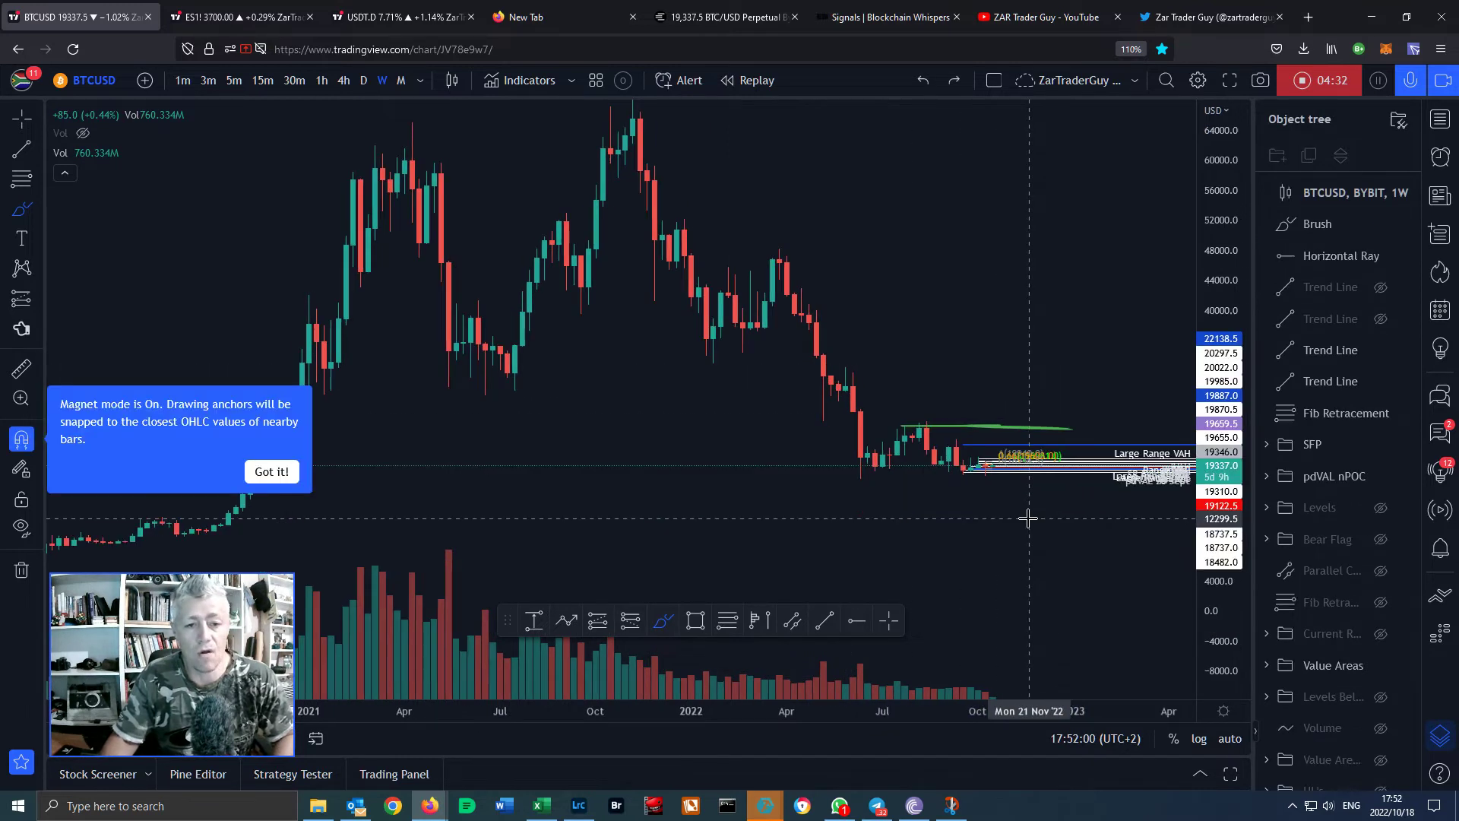
drag(1219, 458, 1223, 189)
scroll(1026, 430, up, 4)
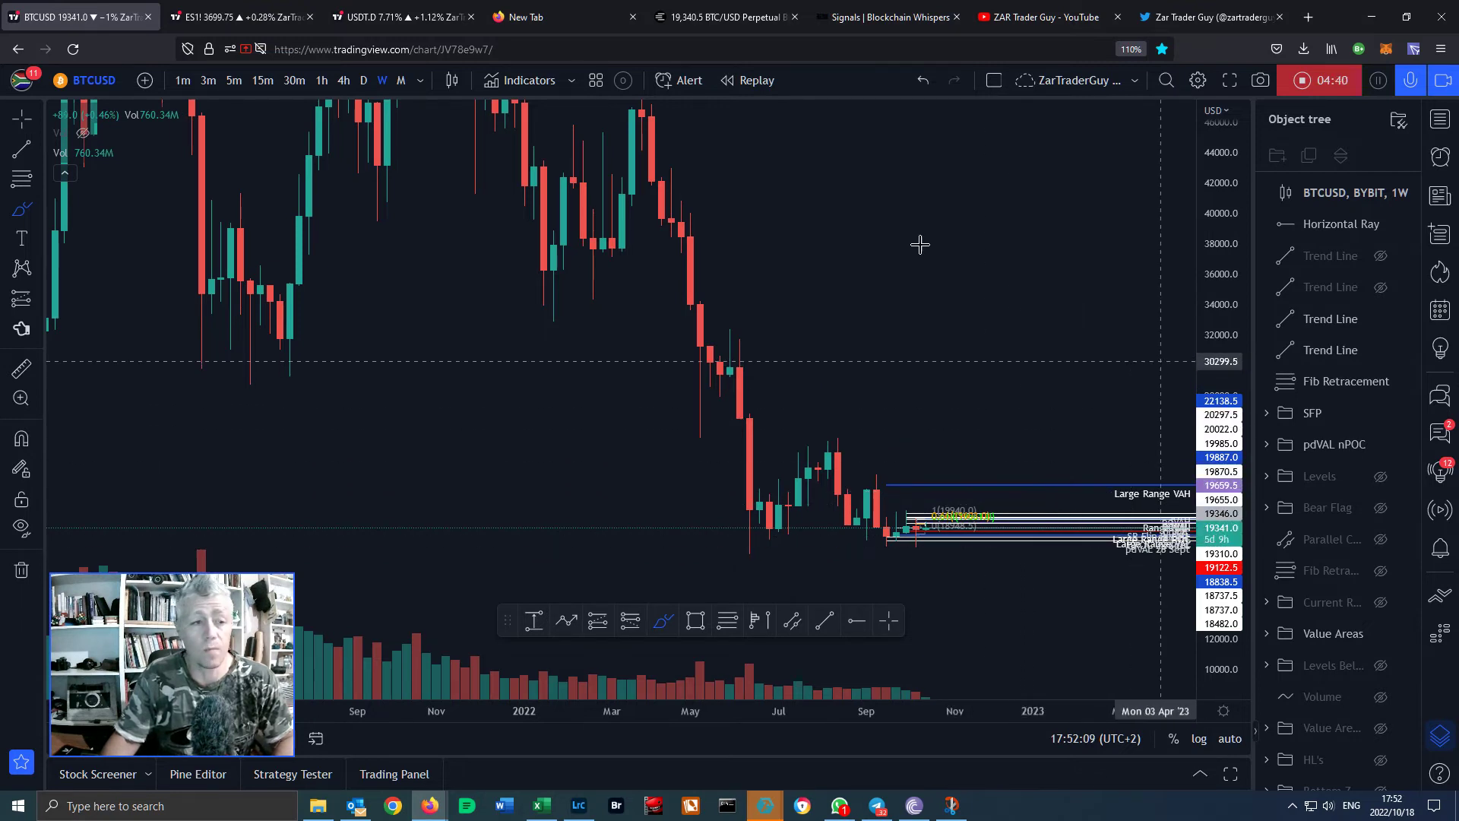
Switch to 30-minute candles, autofit the price range, then change to 1-hour candles and zoom in
click(300, 82)
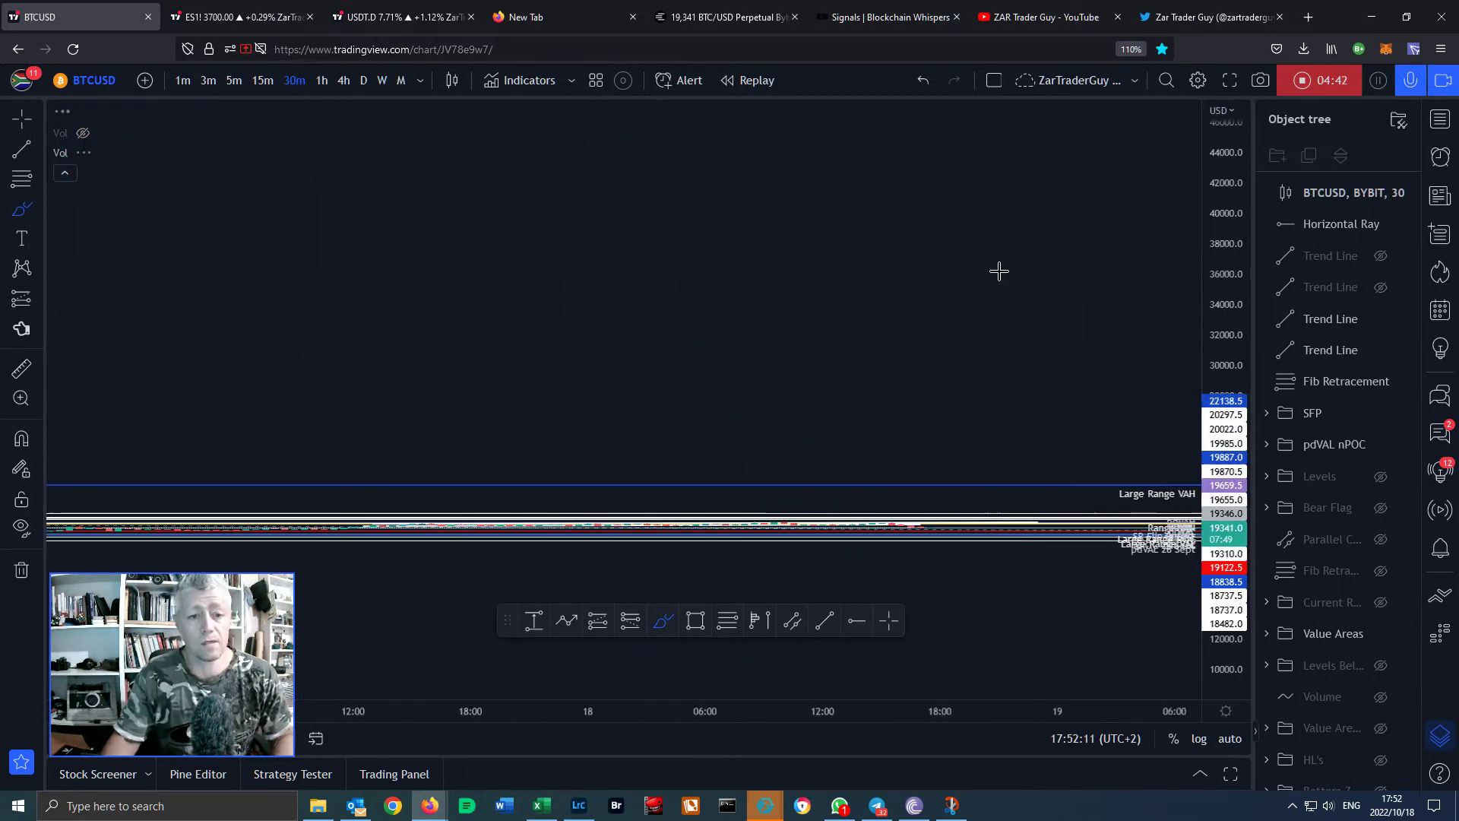
double_click(1216, 532)
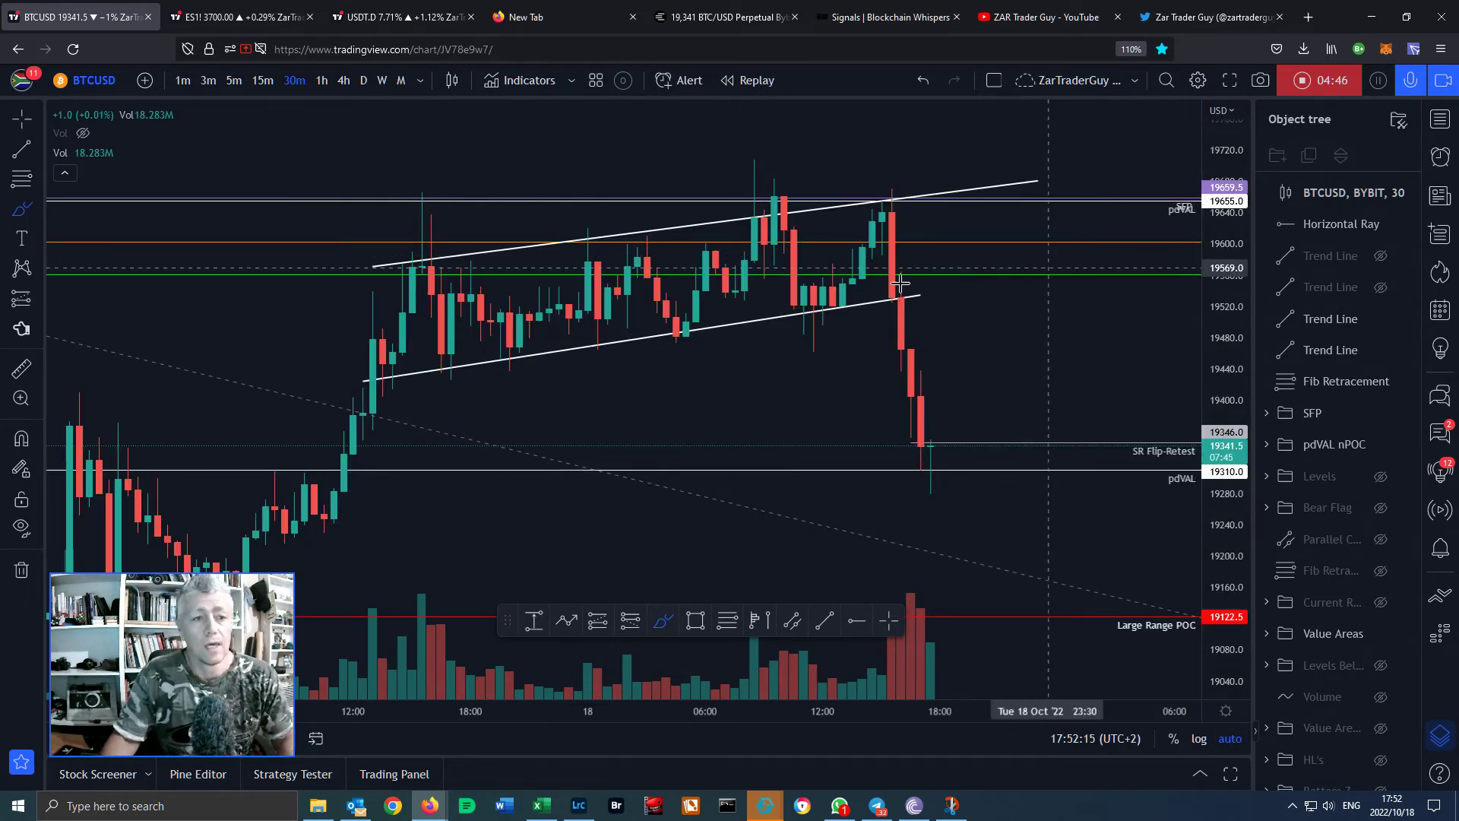
scroll(608, 359, down, 5)
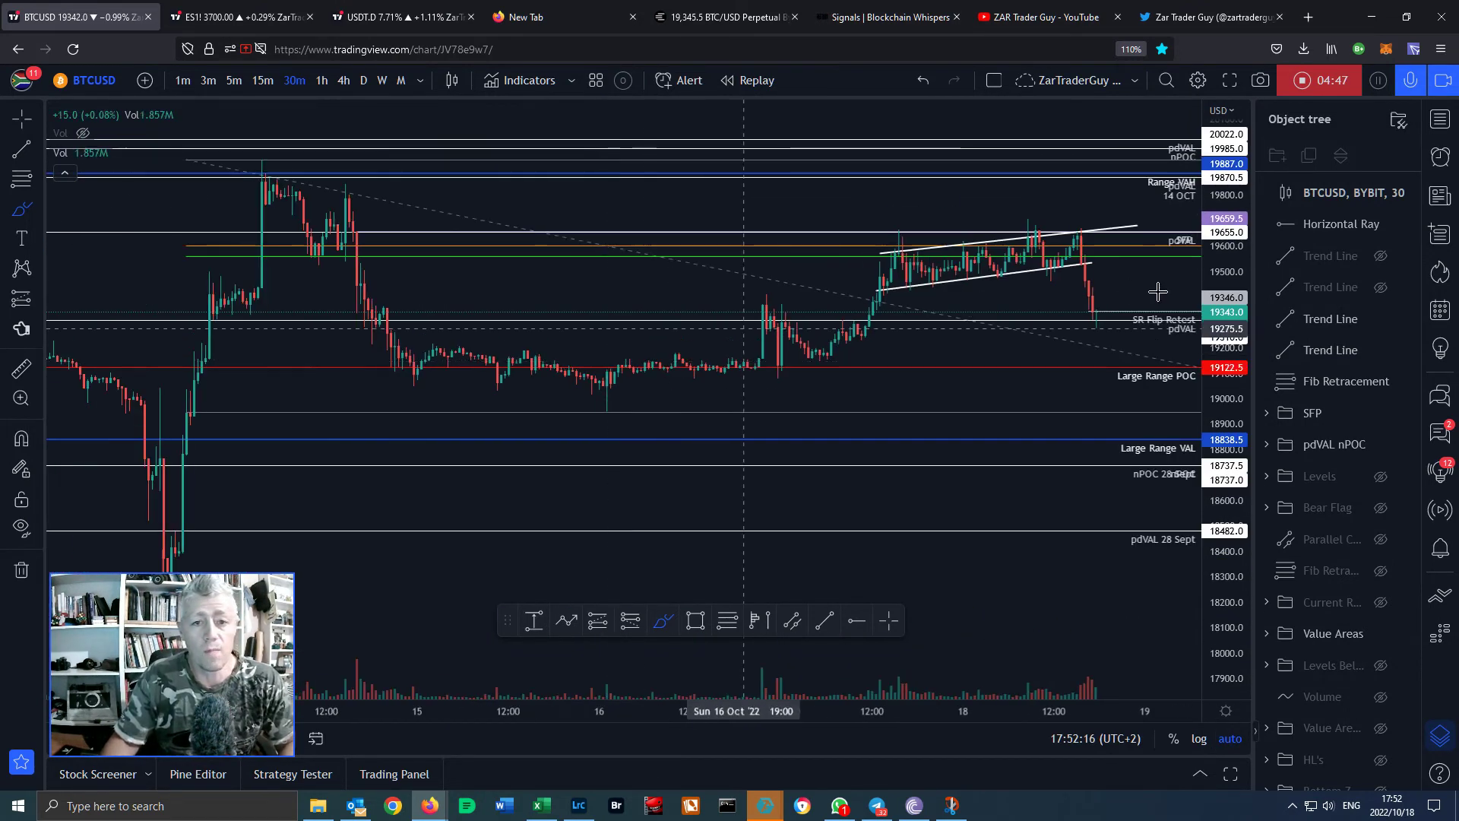
click(326, 81)
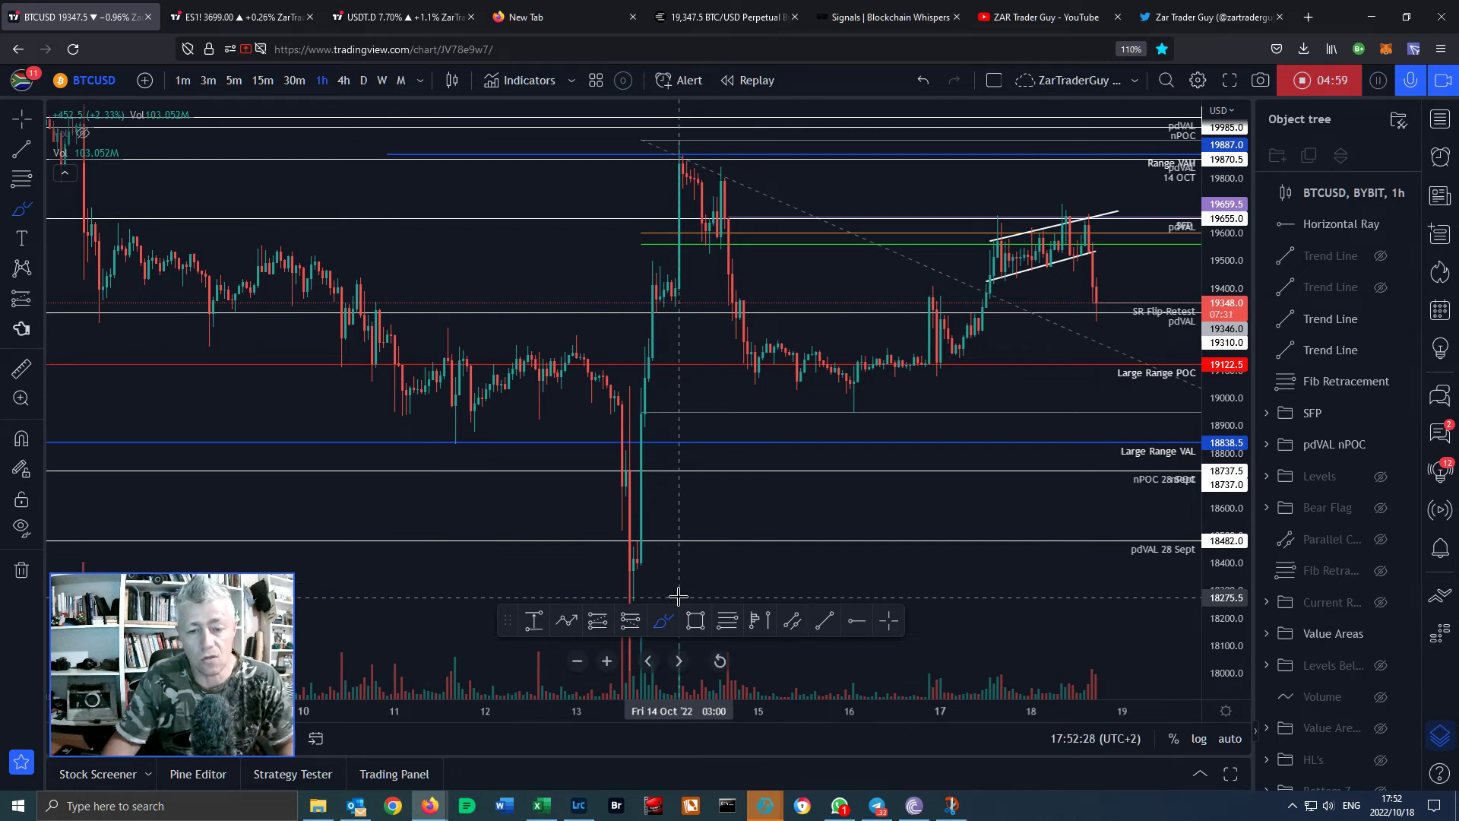
scroll(1065, 417, up, 5)
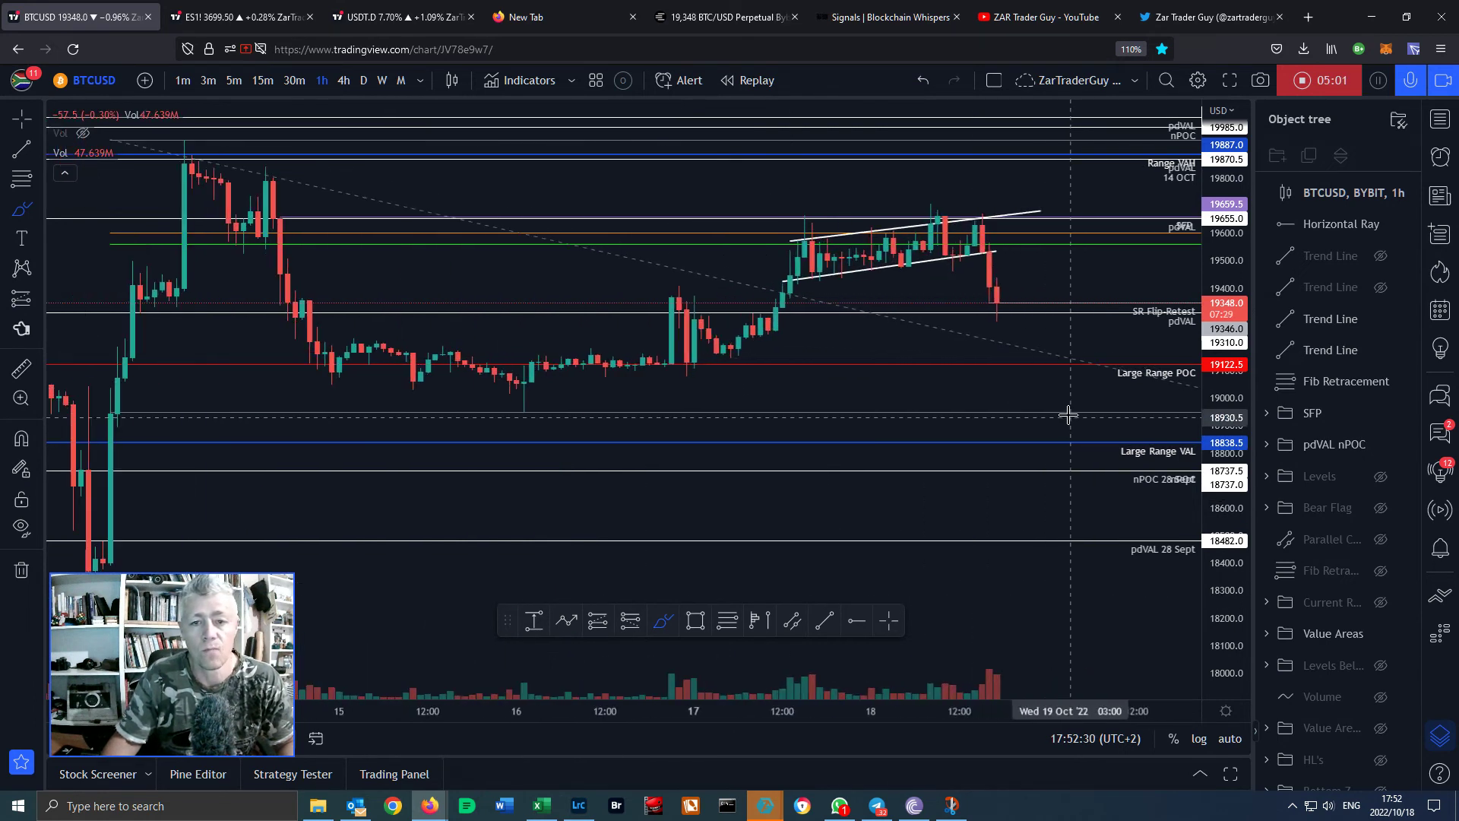
drag(1240, 386, 1237, 259)
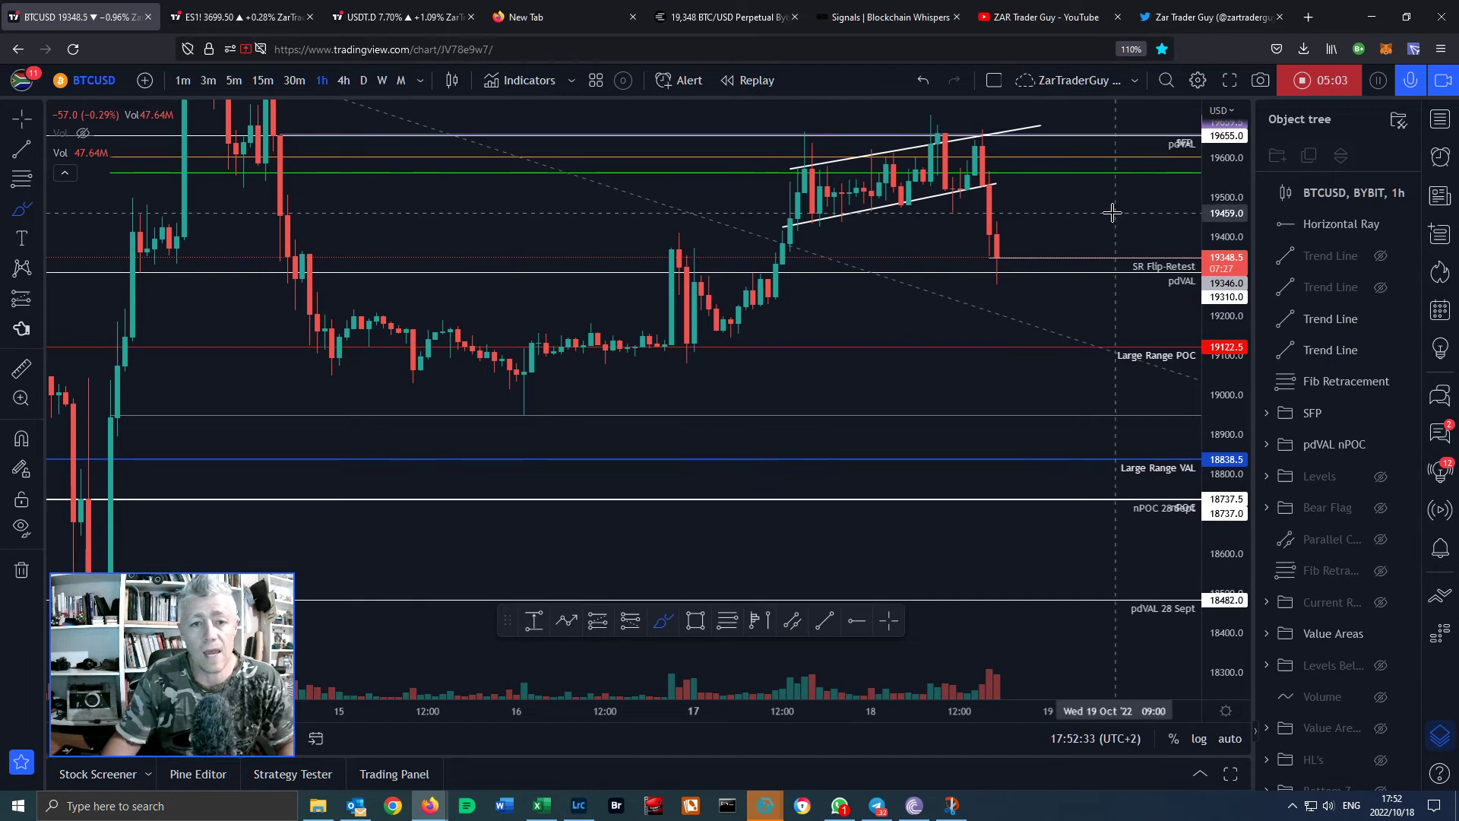
Draw and undo a green brush projection stroke, then pan to reveal higher price levels
click(1093, 231)
drag(1092, 230, 1085, 259)
key(ctrl+z)
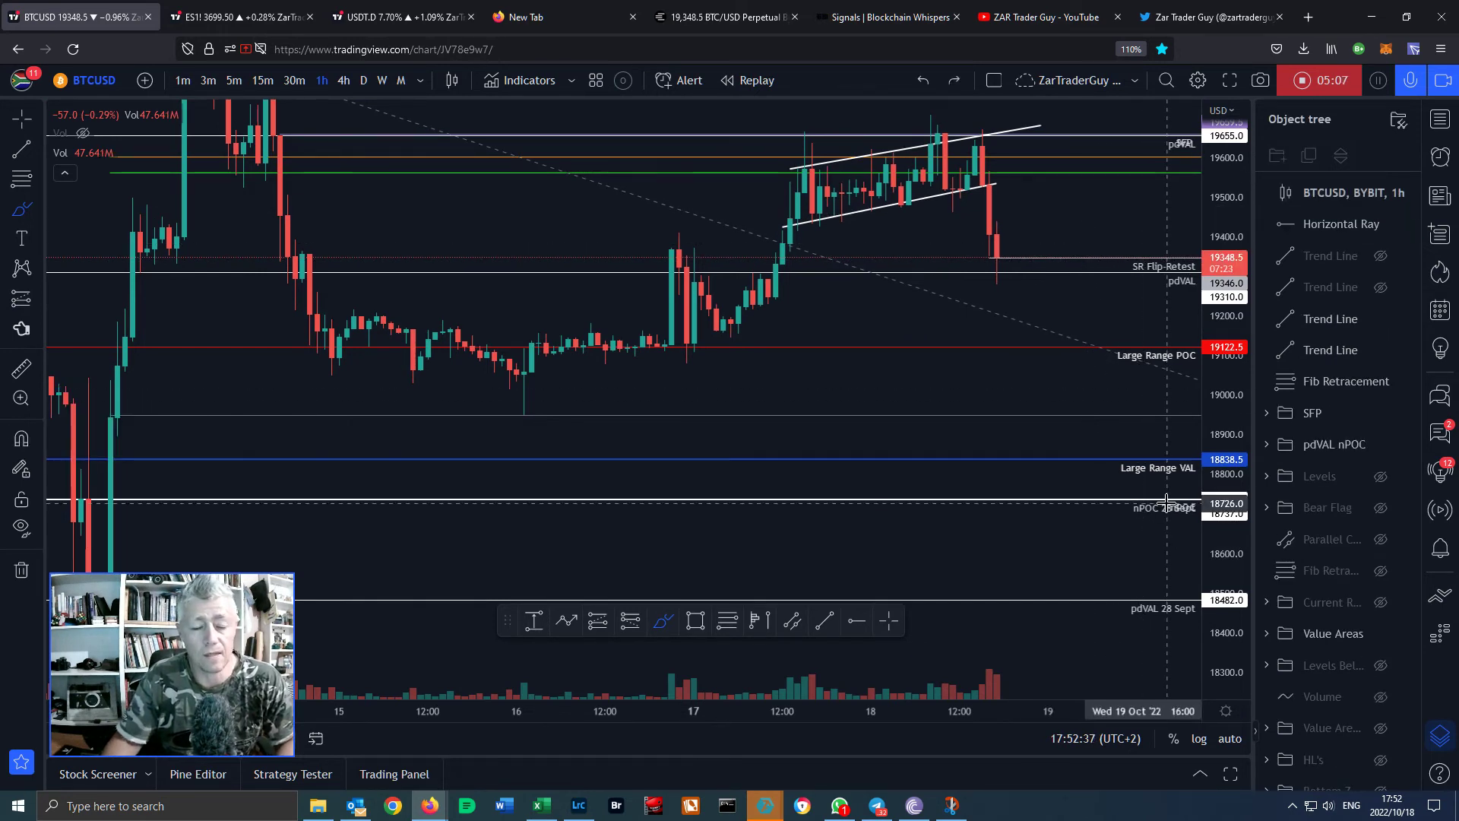
click(888, 620)
drag(1101, 222, 1071, 410)
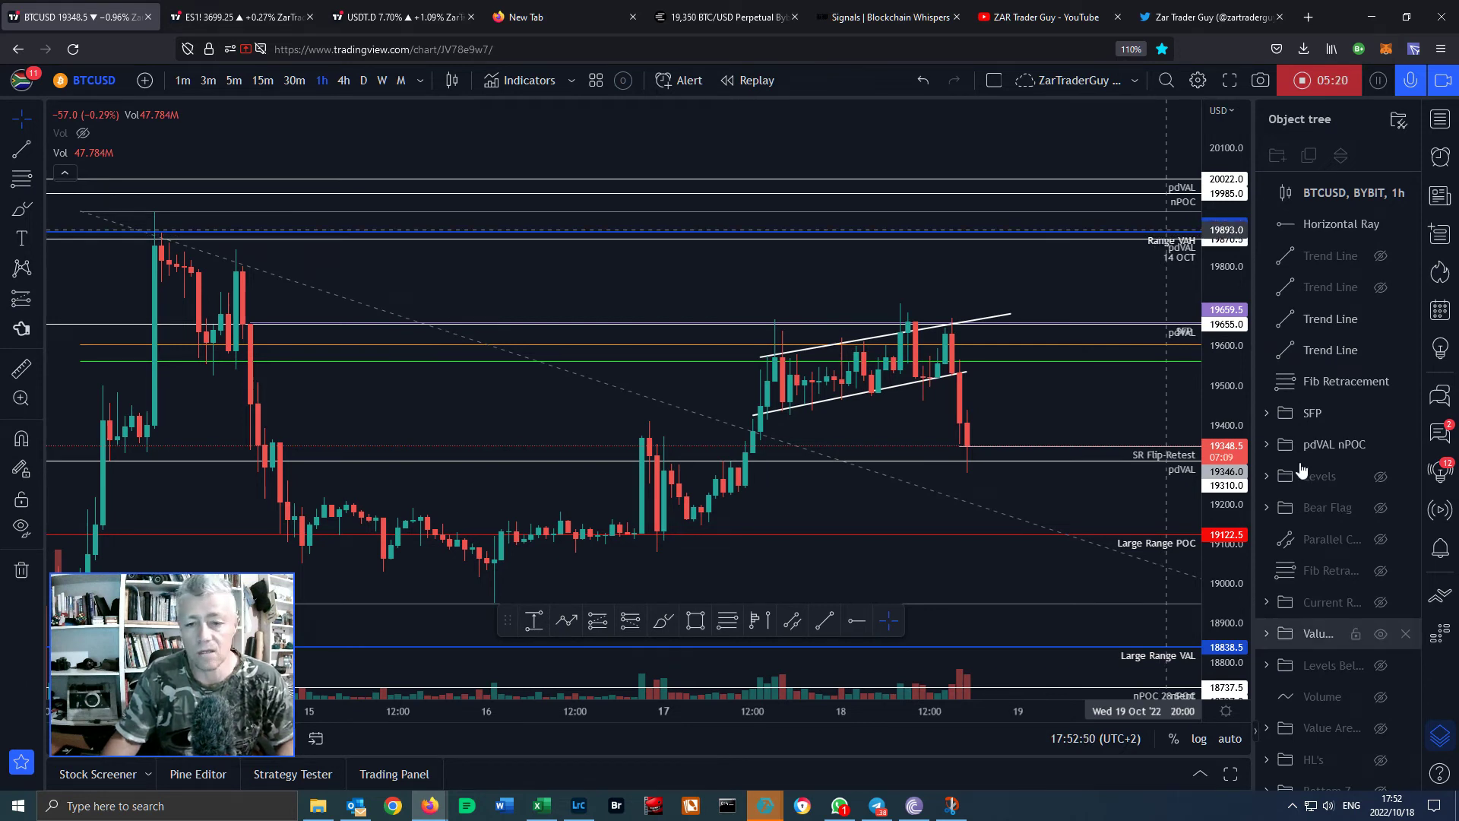
Unhide the Levels group and hide pdVAL nPOC, the Fib Retracement and the channel trend lines
click(1381, 477)
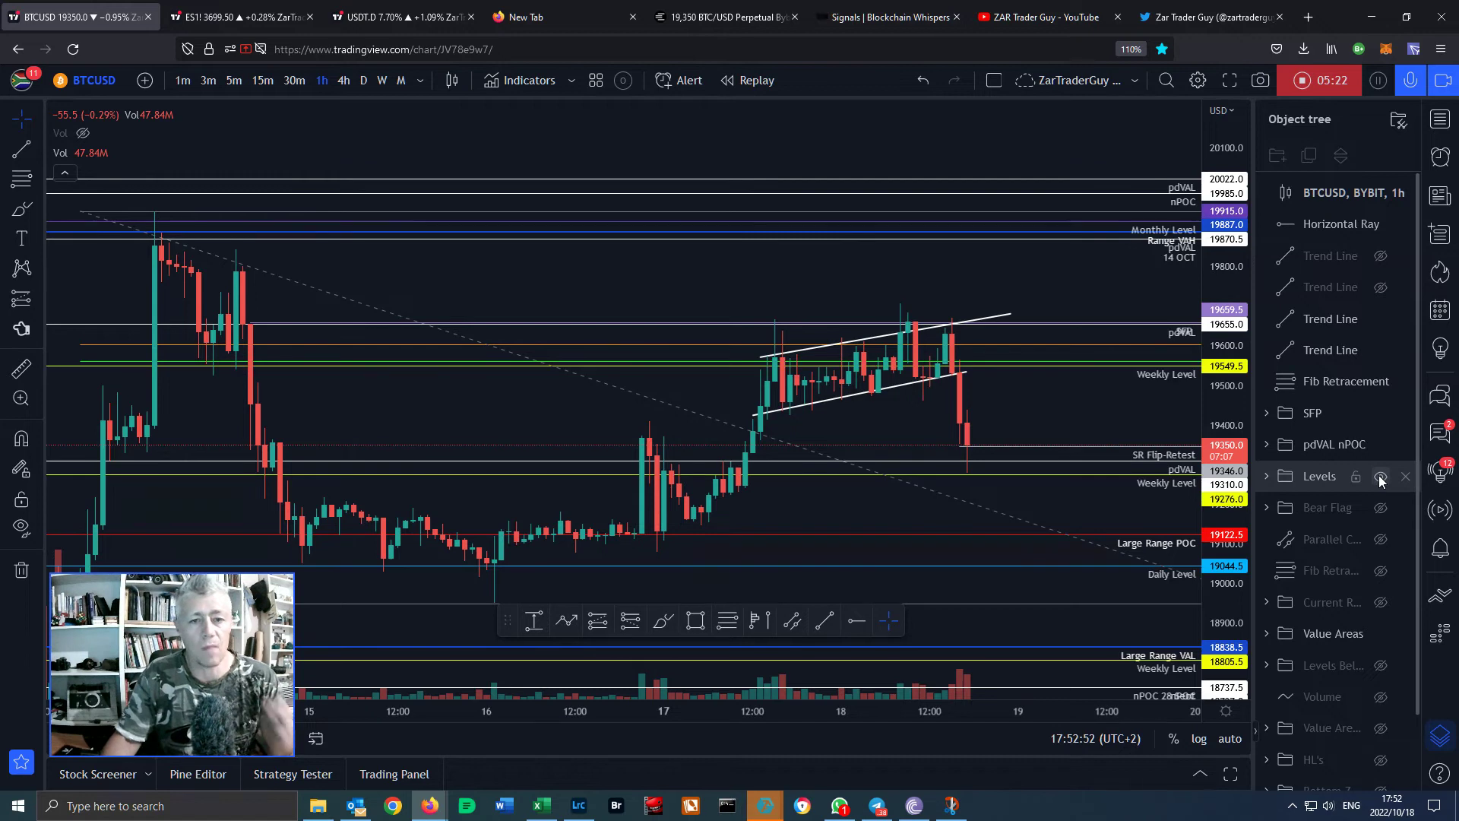
click(1380, 444)
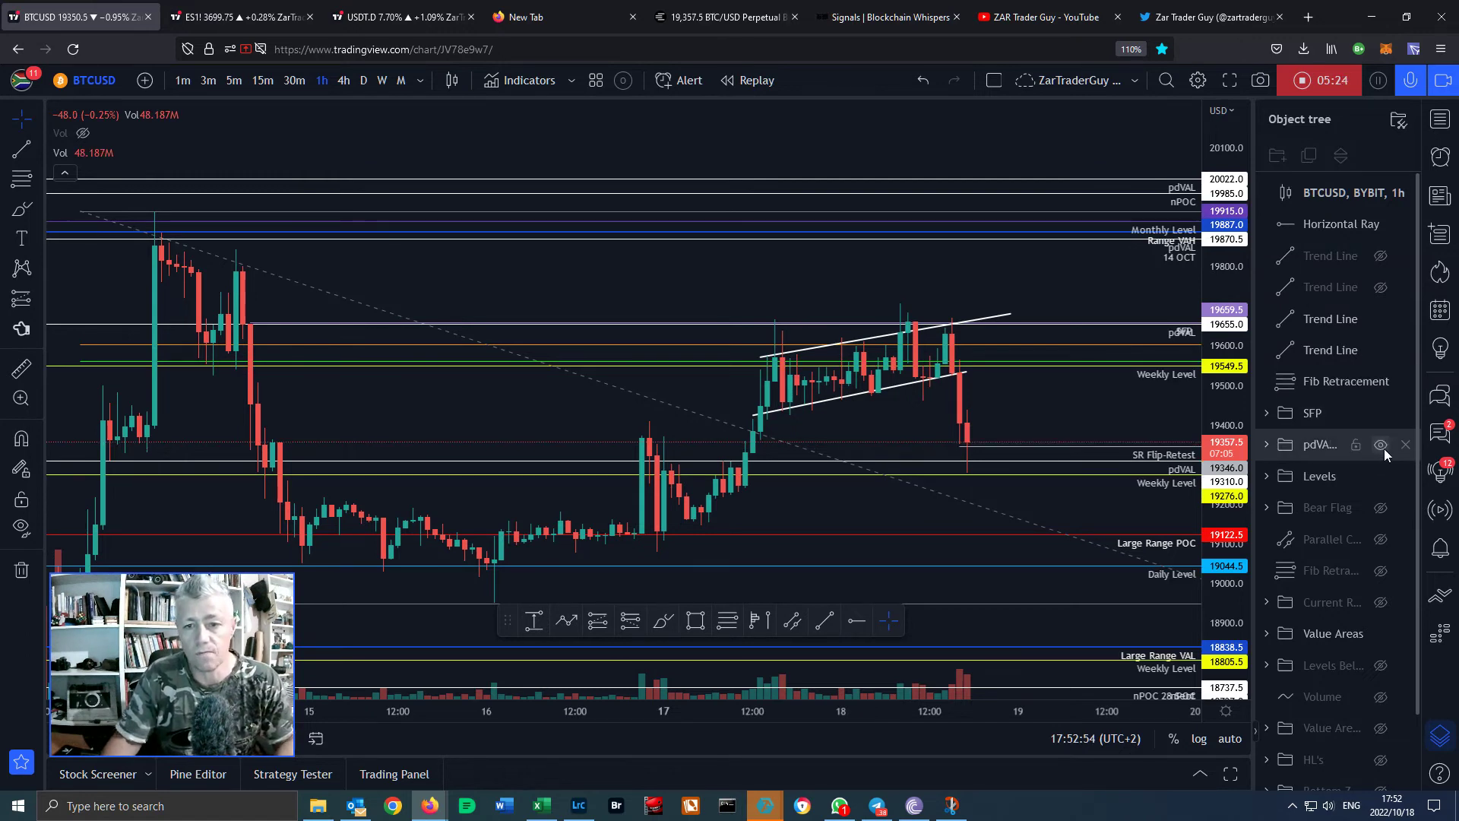
click(1380, 382)
click(1380, 350)
click(1381, 319)
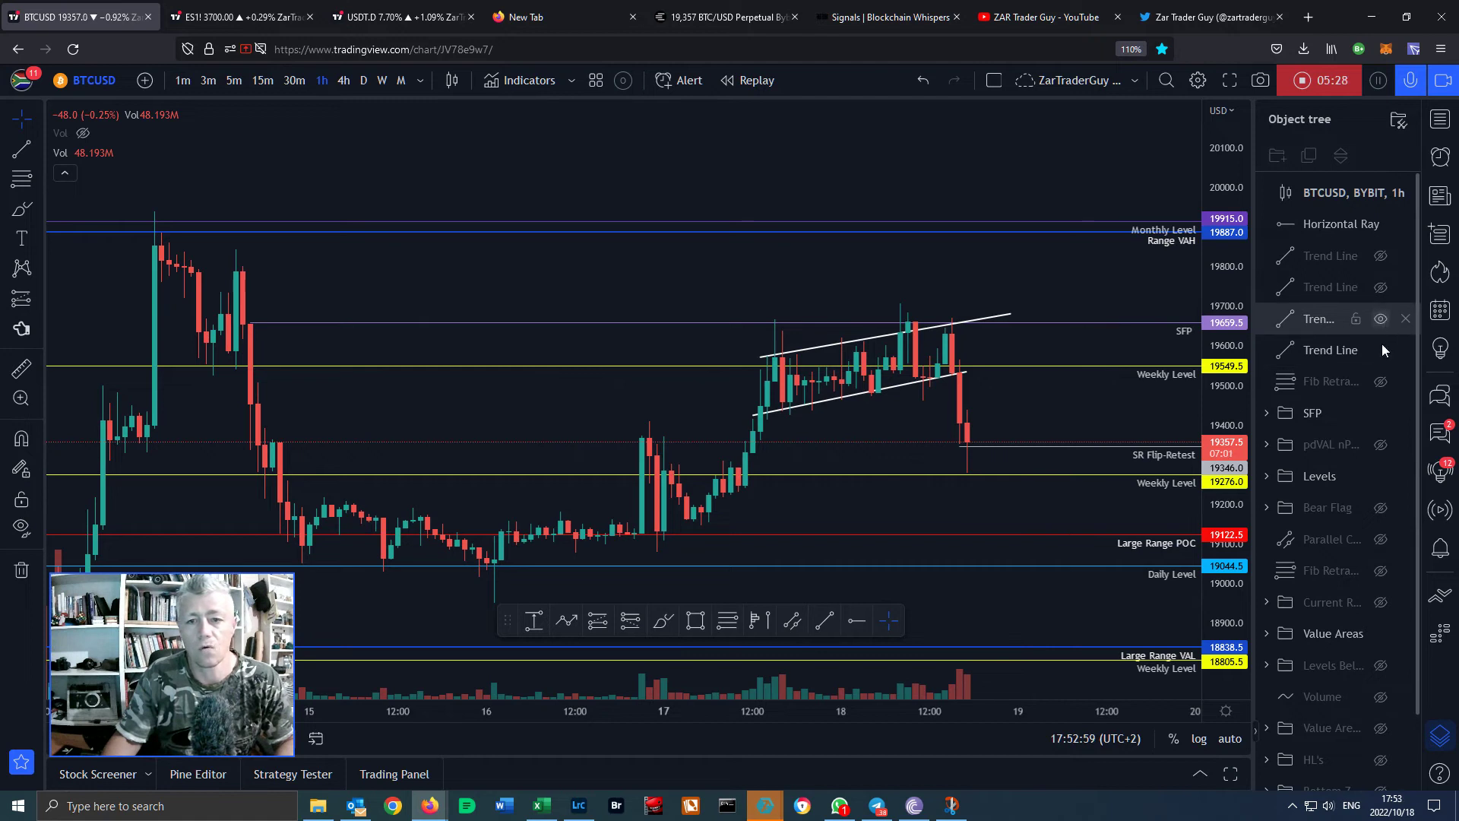
click(1381, 350)
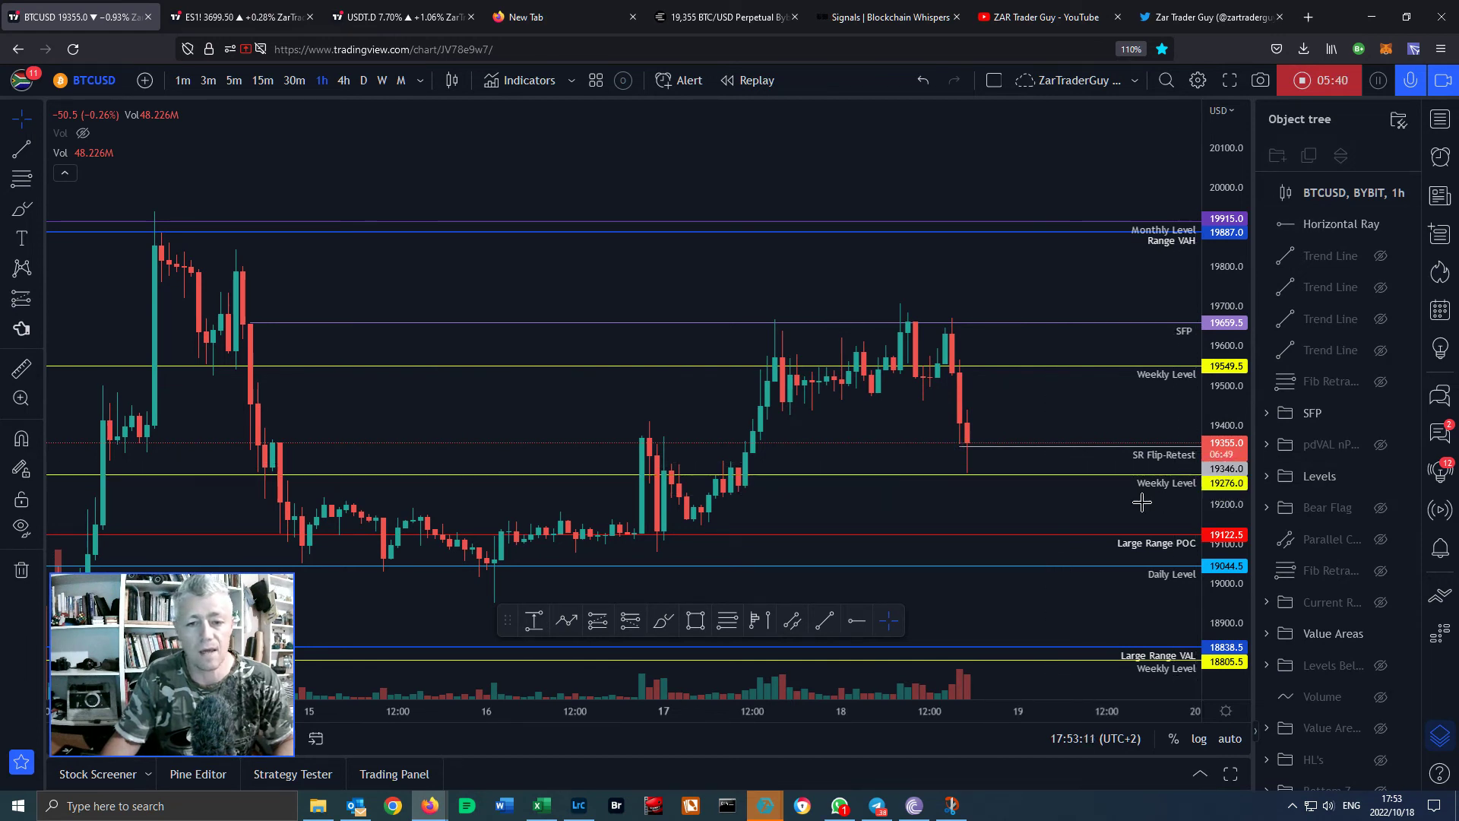
Brush-sketch a projected drop from about 19,100 to the 18,447.5 daily level
drag(1107, 503, 1070, 322)
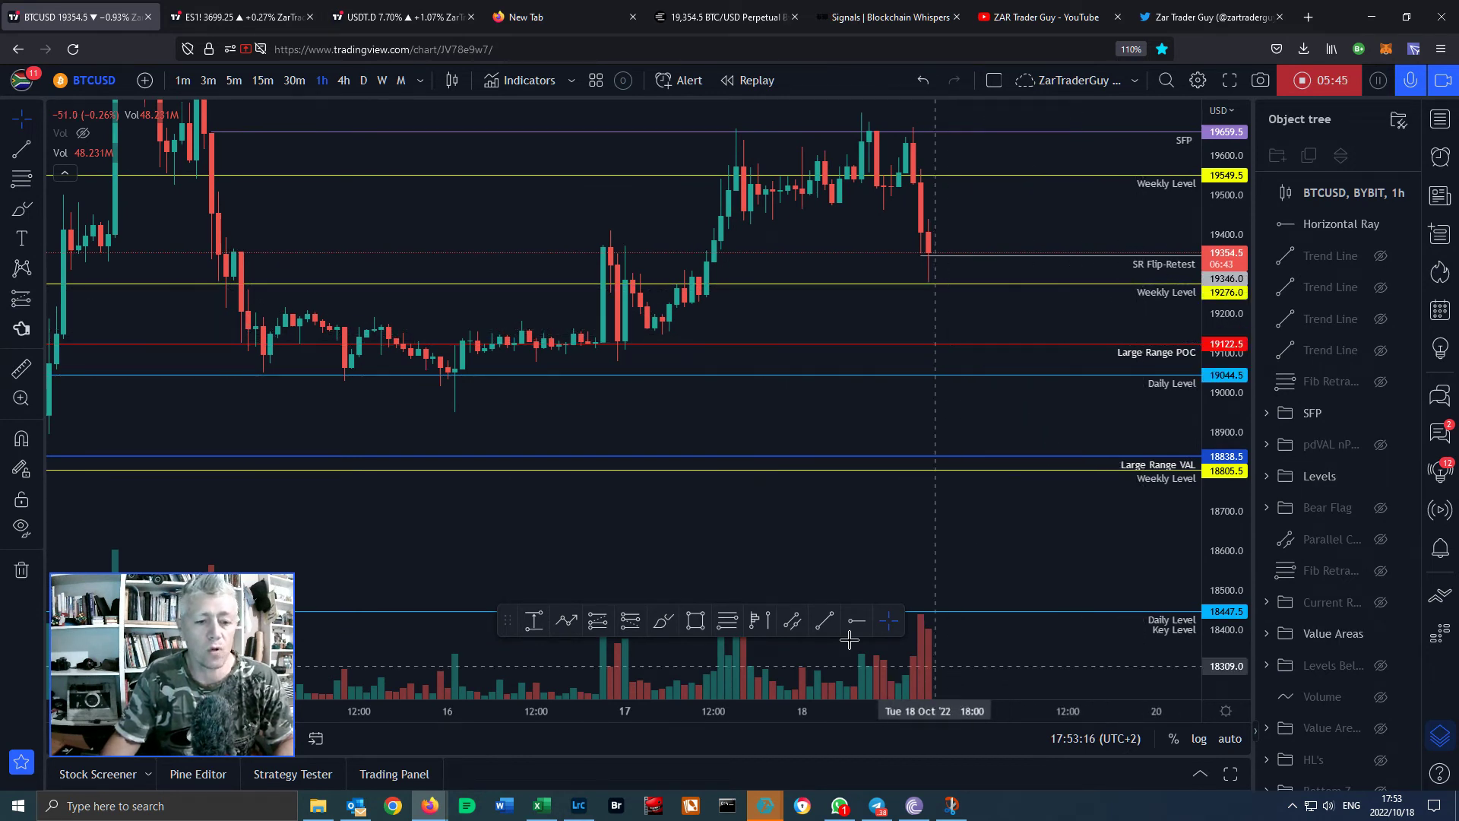
click(662, 621)
mouse_move(936, 364)
mouse_down()
mouse_move(1005, 398)
mouse_move(1030, 378)
mouse_move(1042, 457)
mouse_move(1059, 420)
mouse_move(1069, 452)
mouse_move(1103, 443)
mouse_move(1110, 494)
mouse_move(1123, 456)
mouse_move(1164, 610)
mouse_up()
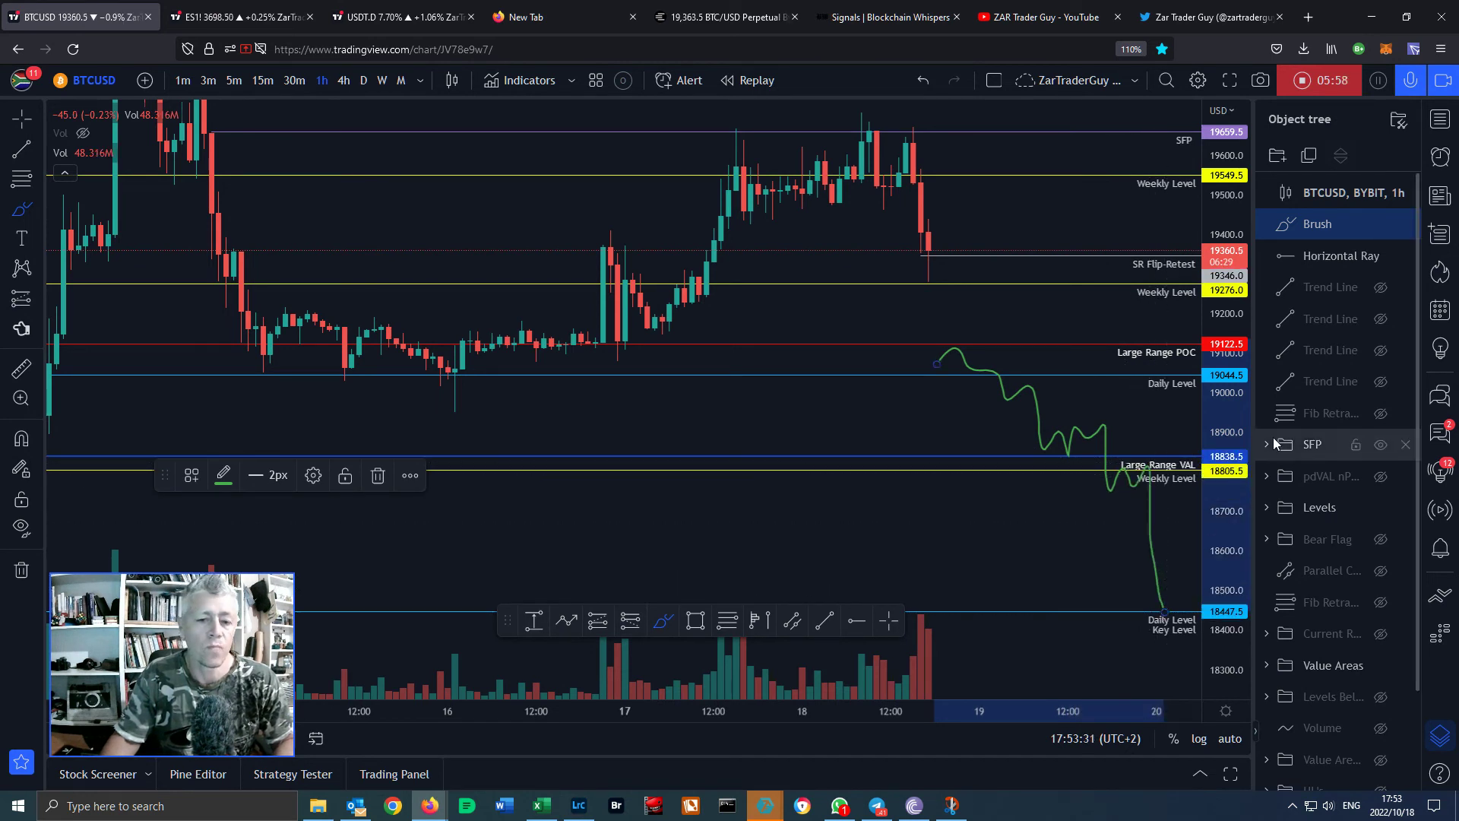
click(891, 620)
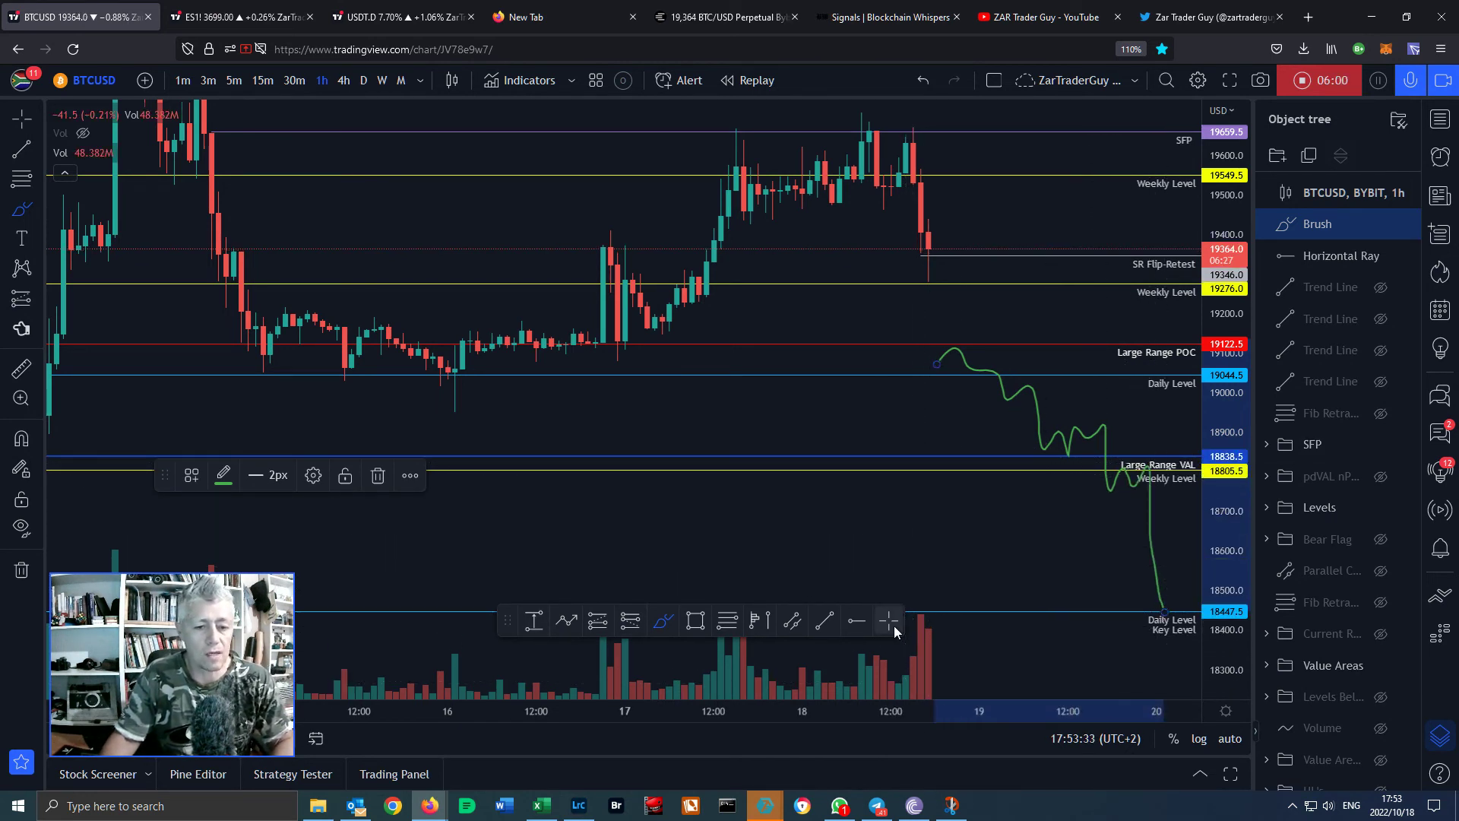
Recentre the chart, then undo the brush projection with Ctrl+Z
drag(1003, 528, 825, 520)
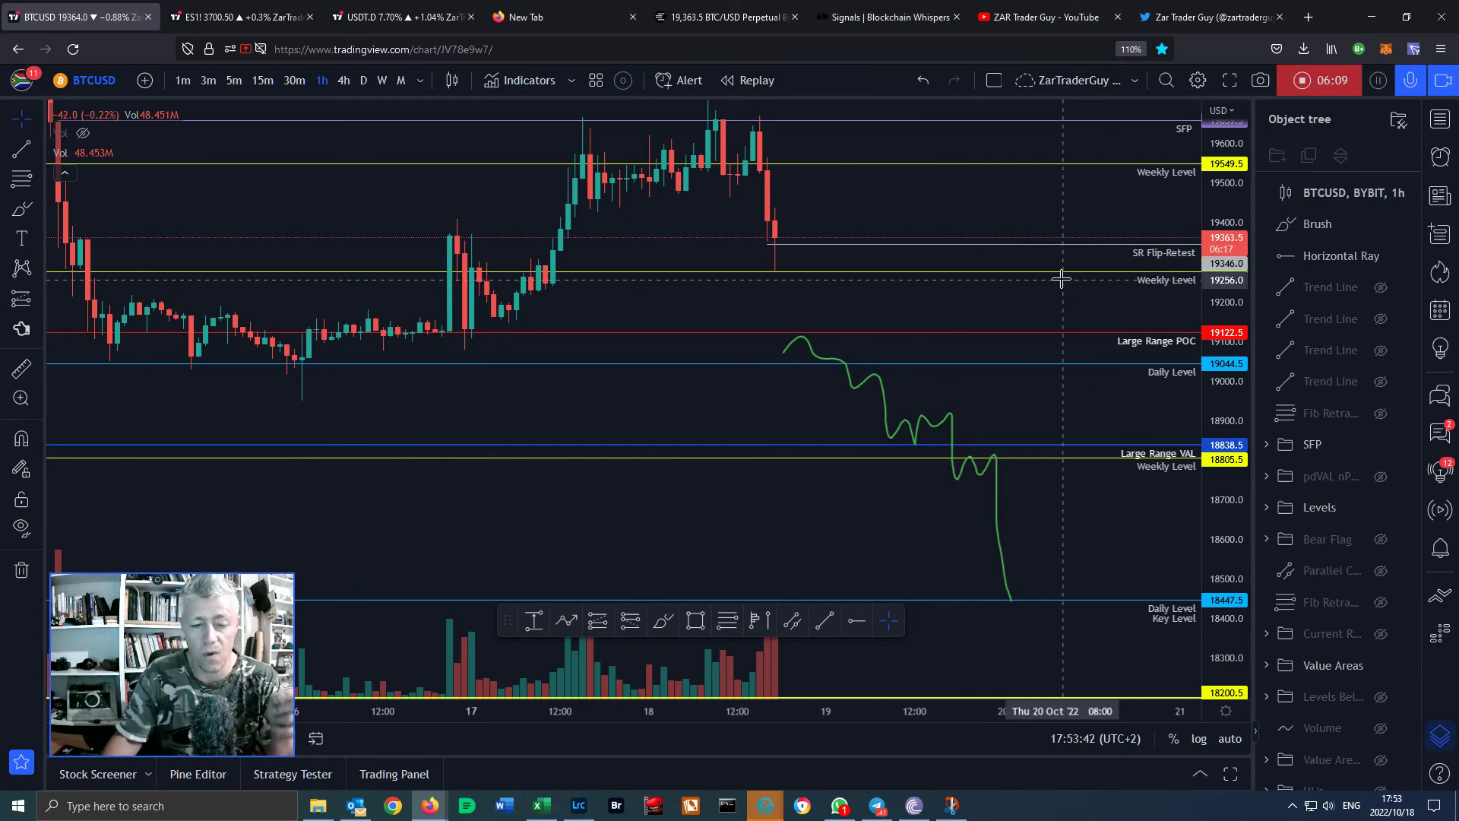
scroll(1061, 473, left, 3)
key(ctrl+z)
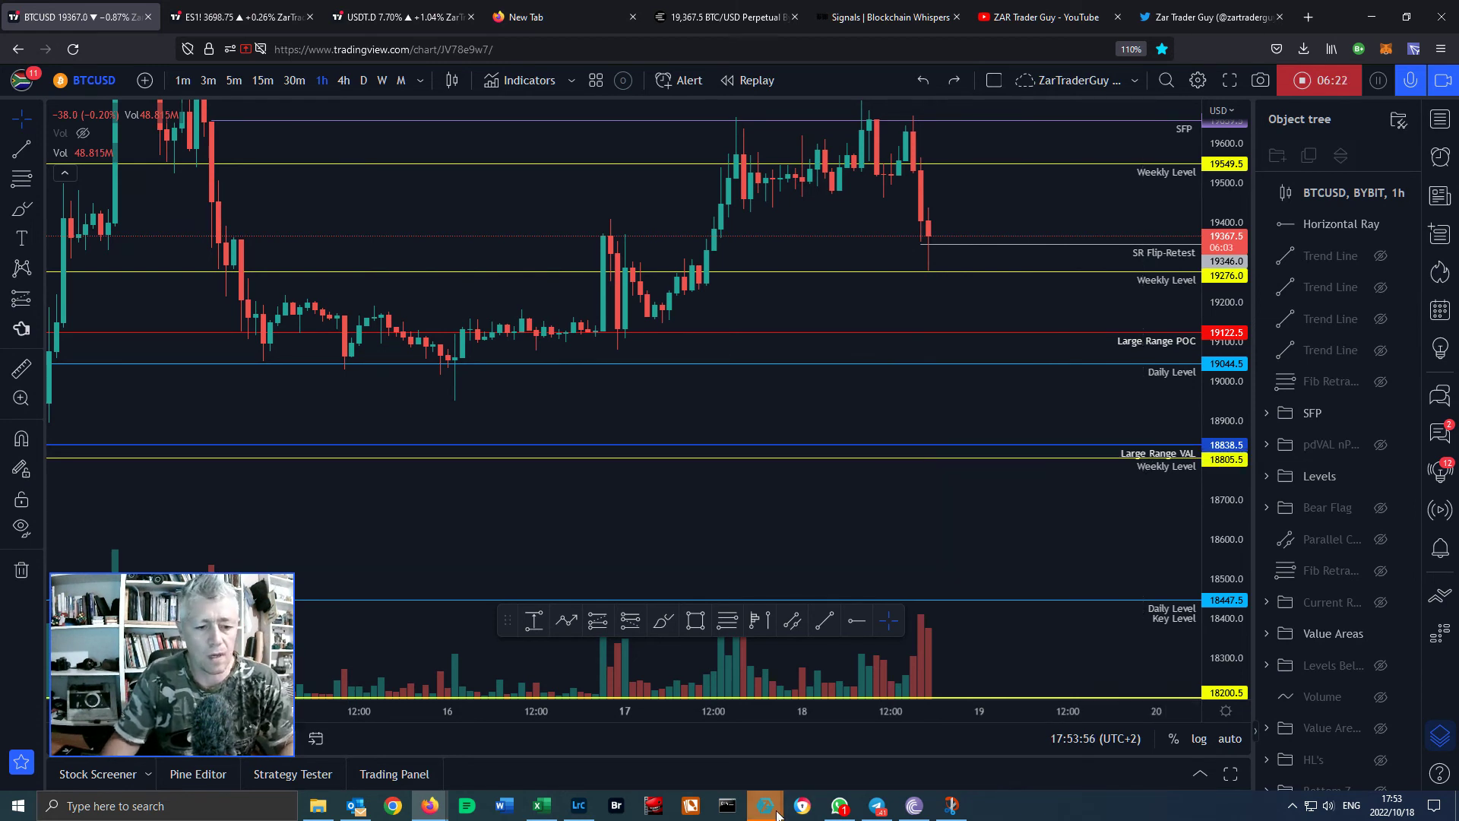
mouse_move(777, 813)
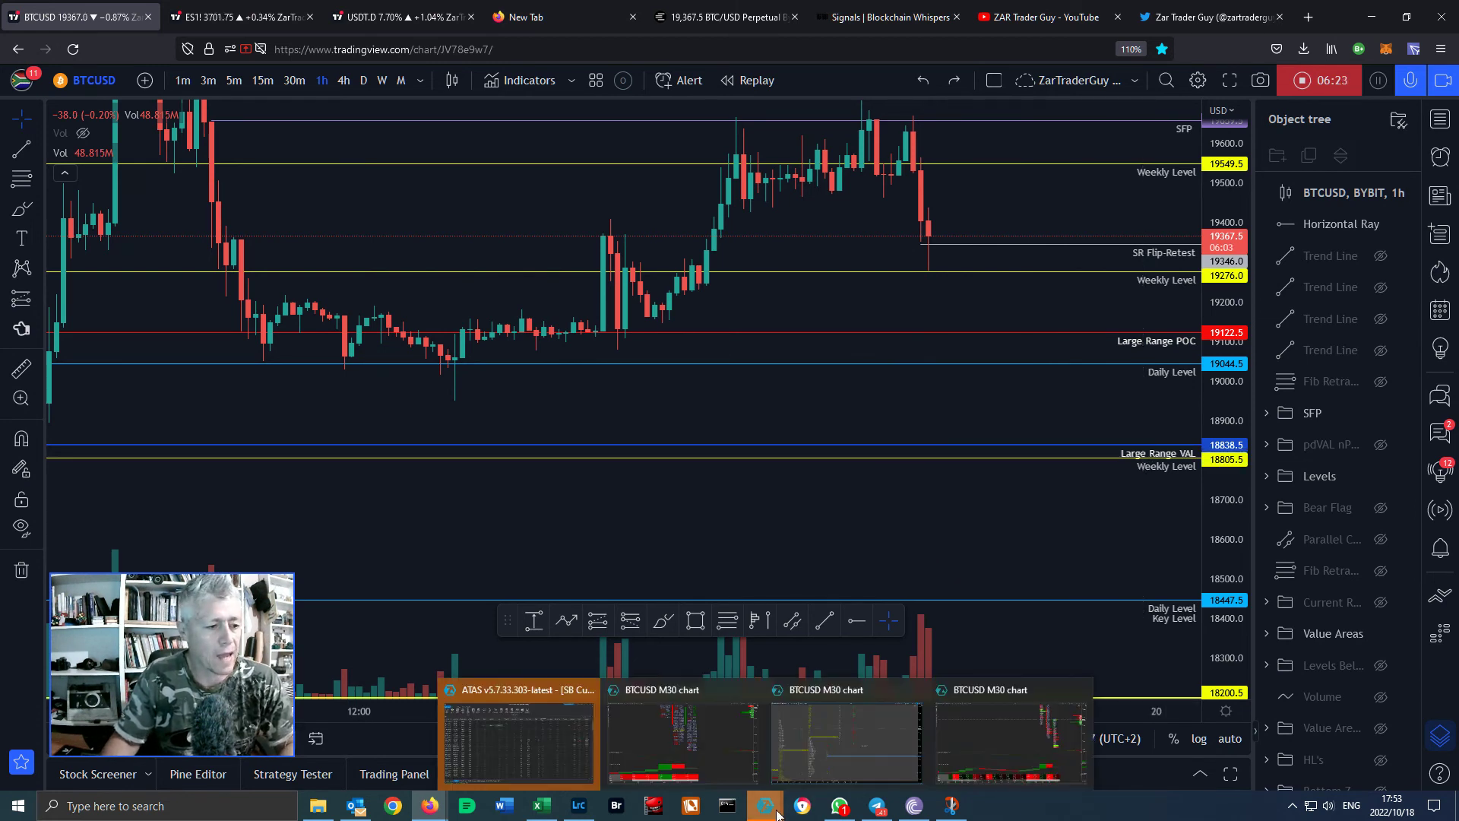
click(734, 771)
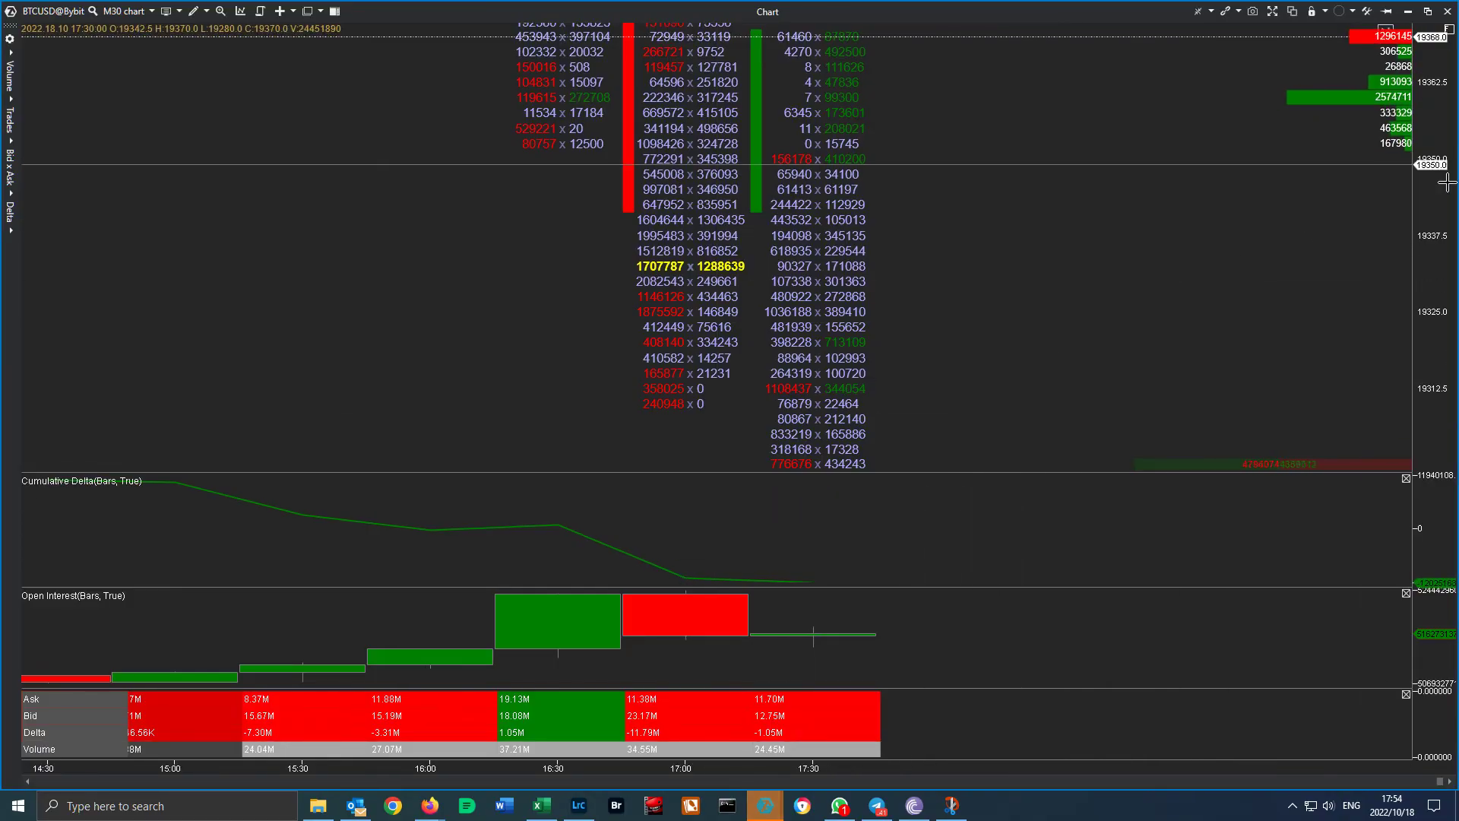
drag(1101, 280, 1310, 238)
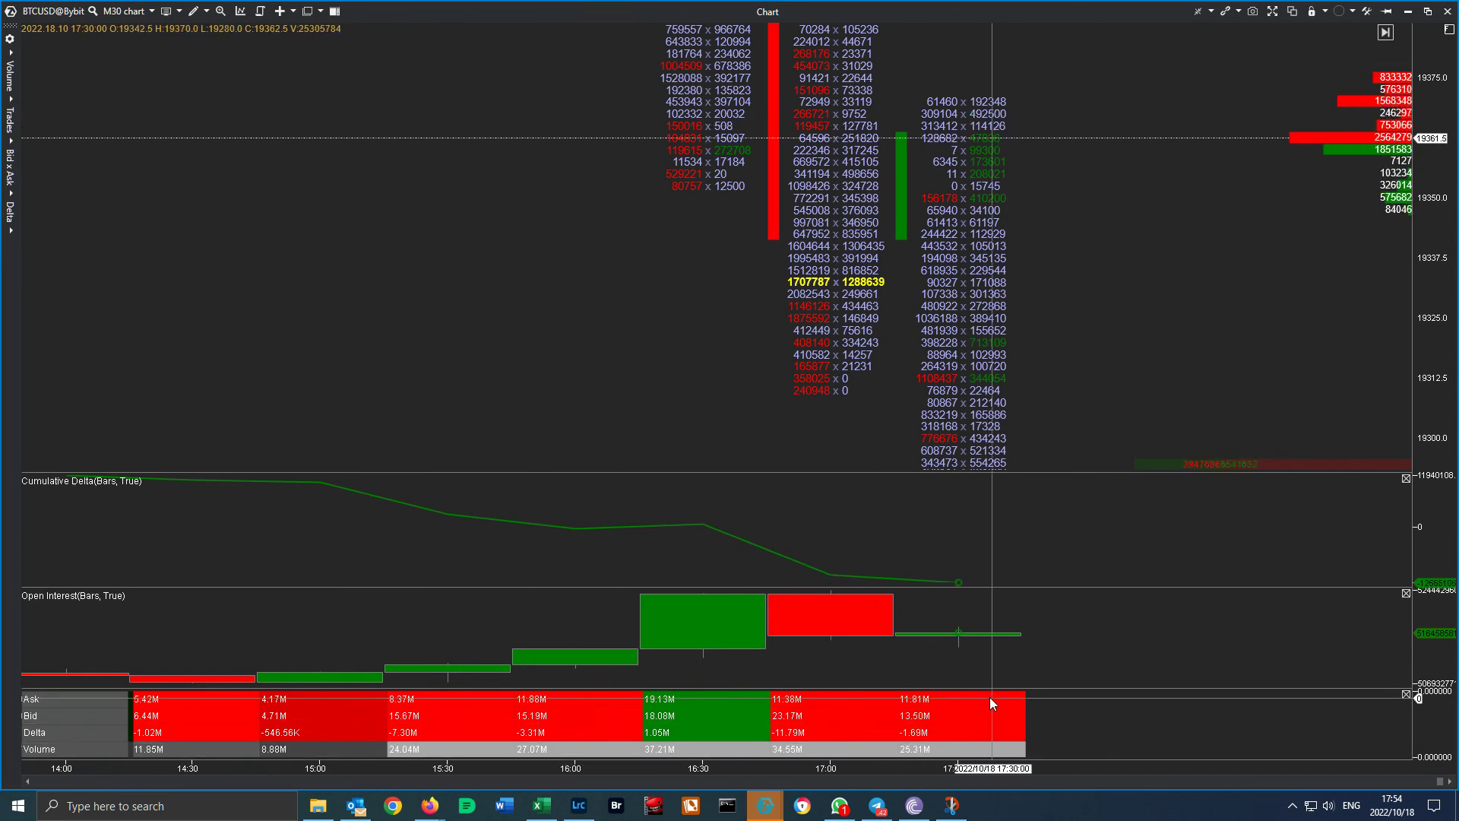
scroll(294, 506, down, 2)
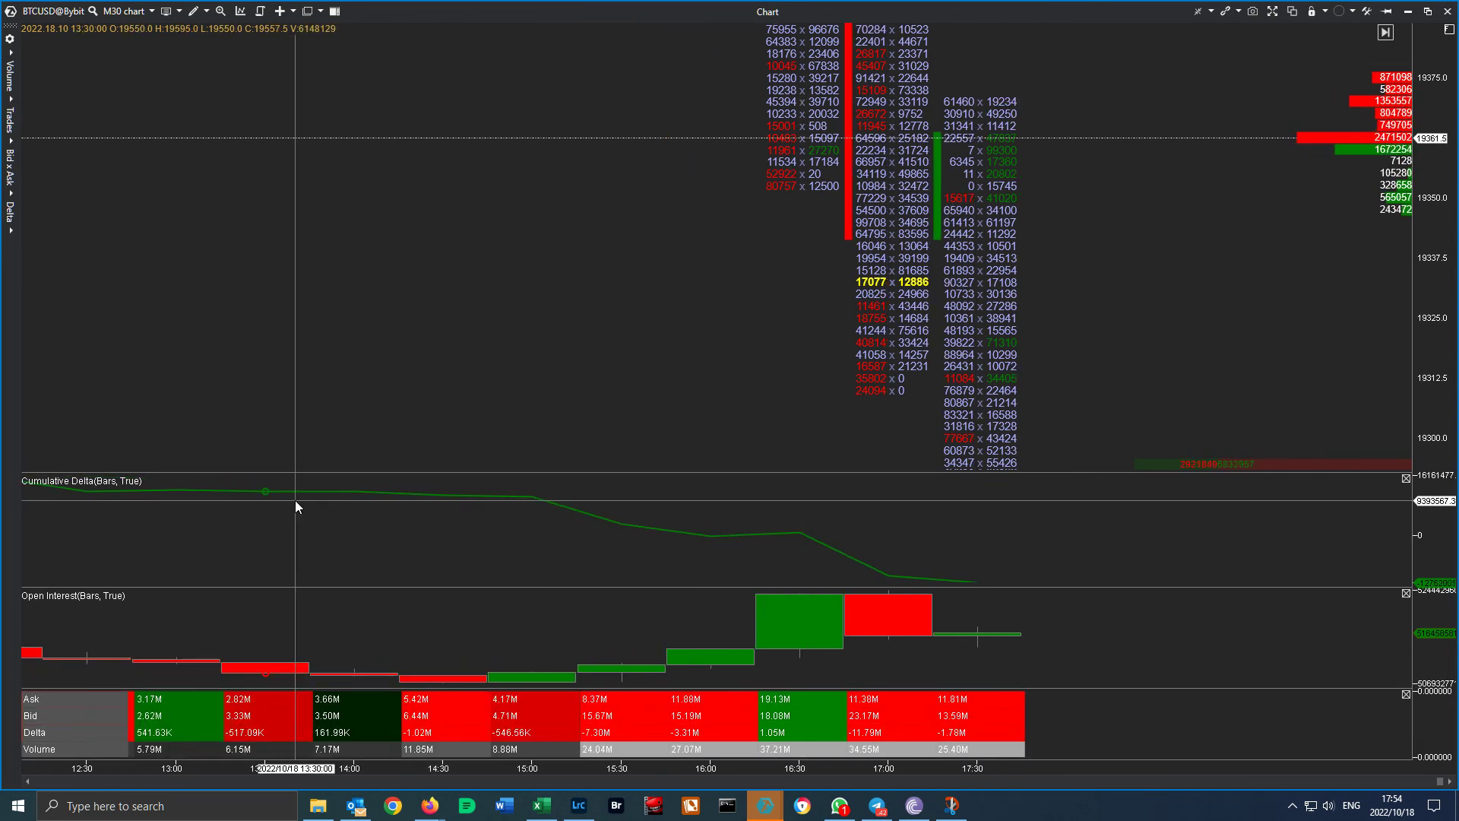
scroll(295, 506, down, 2)
drag(573, 455, 479, 296)
scroll(479, 296, up, 1)
scroll(994, 372, up, 2)
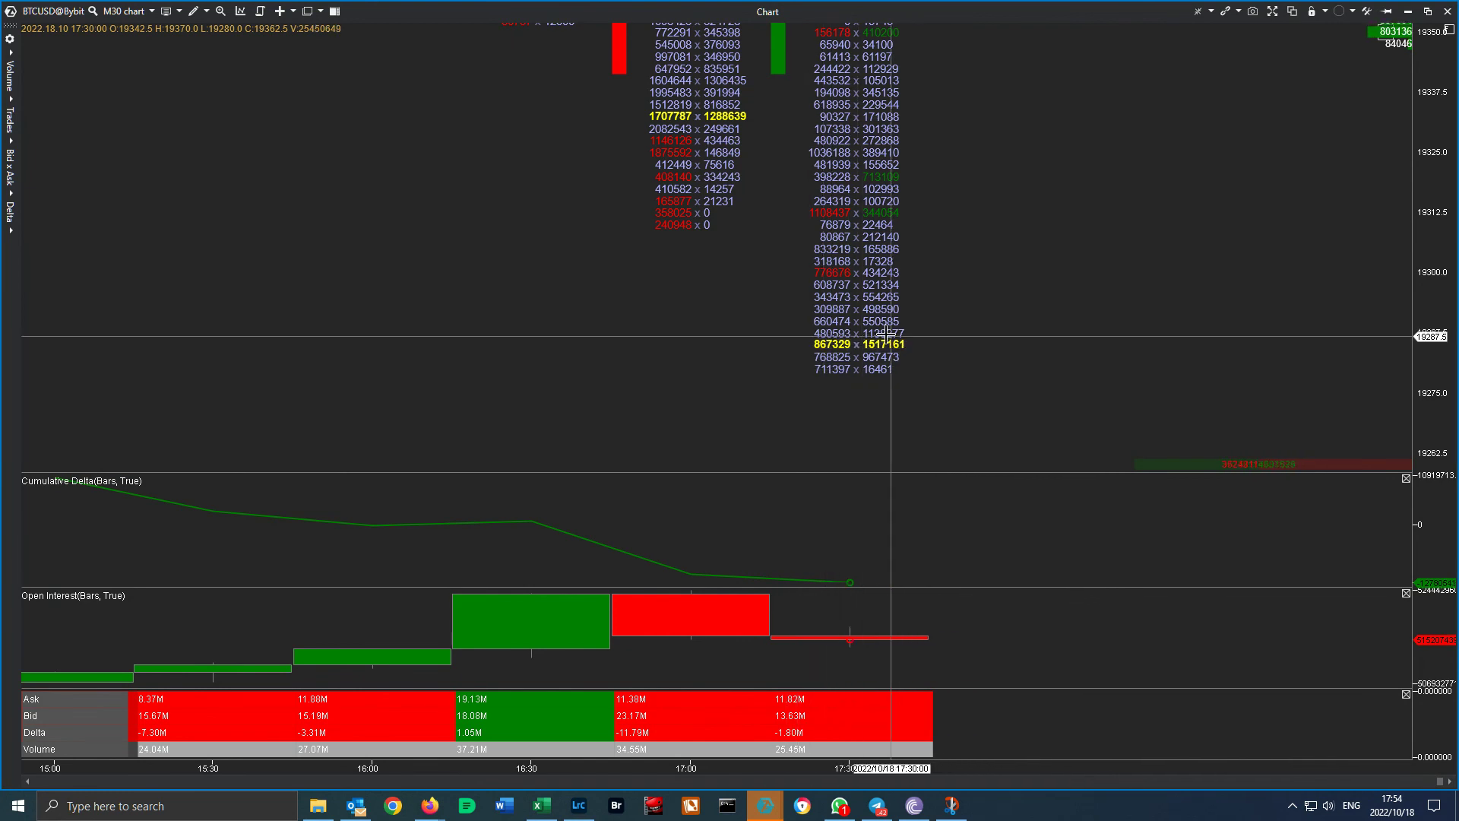
drag(1094, 253, 1117, 436)
scroll(1064, 269, down, 4)
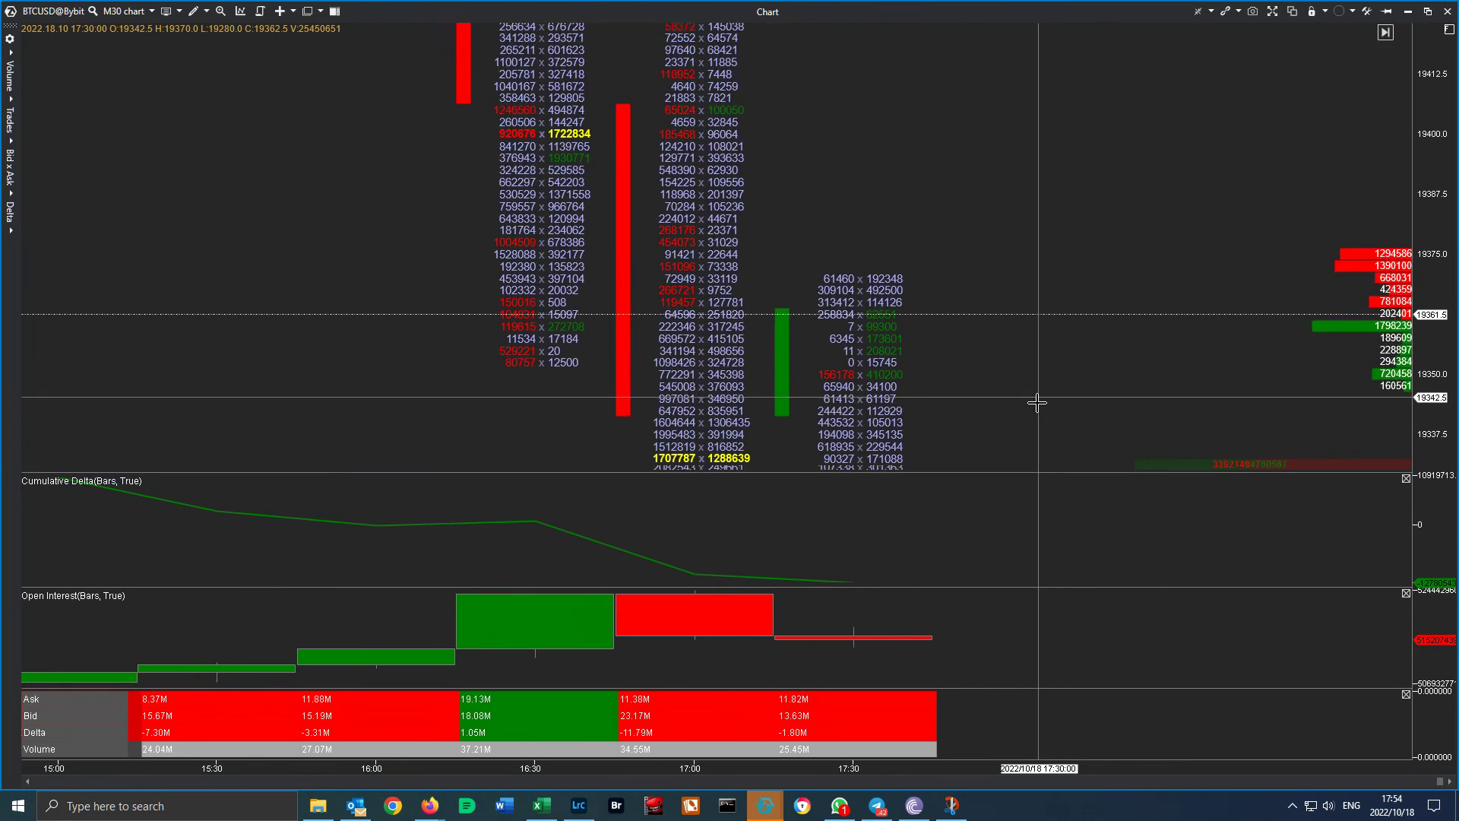
scroll(1064, 290, up, 2)
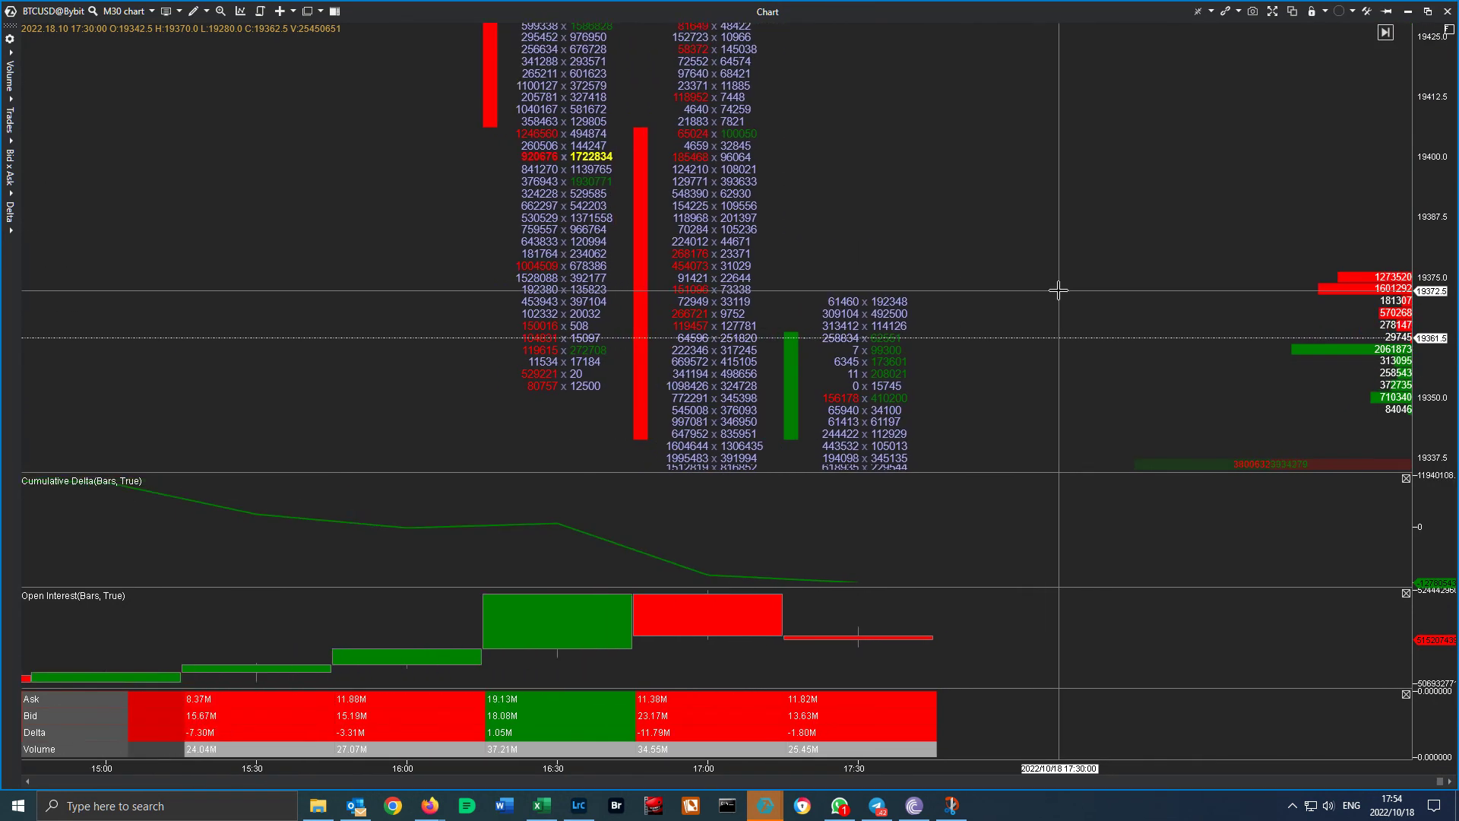
click(1407, 13)
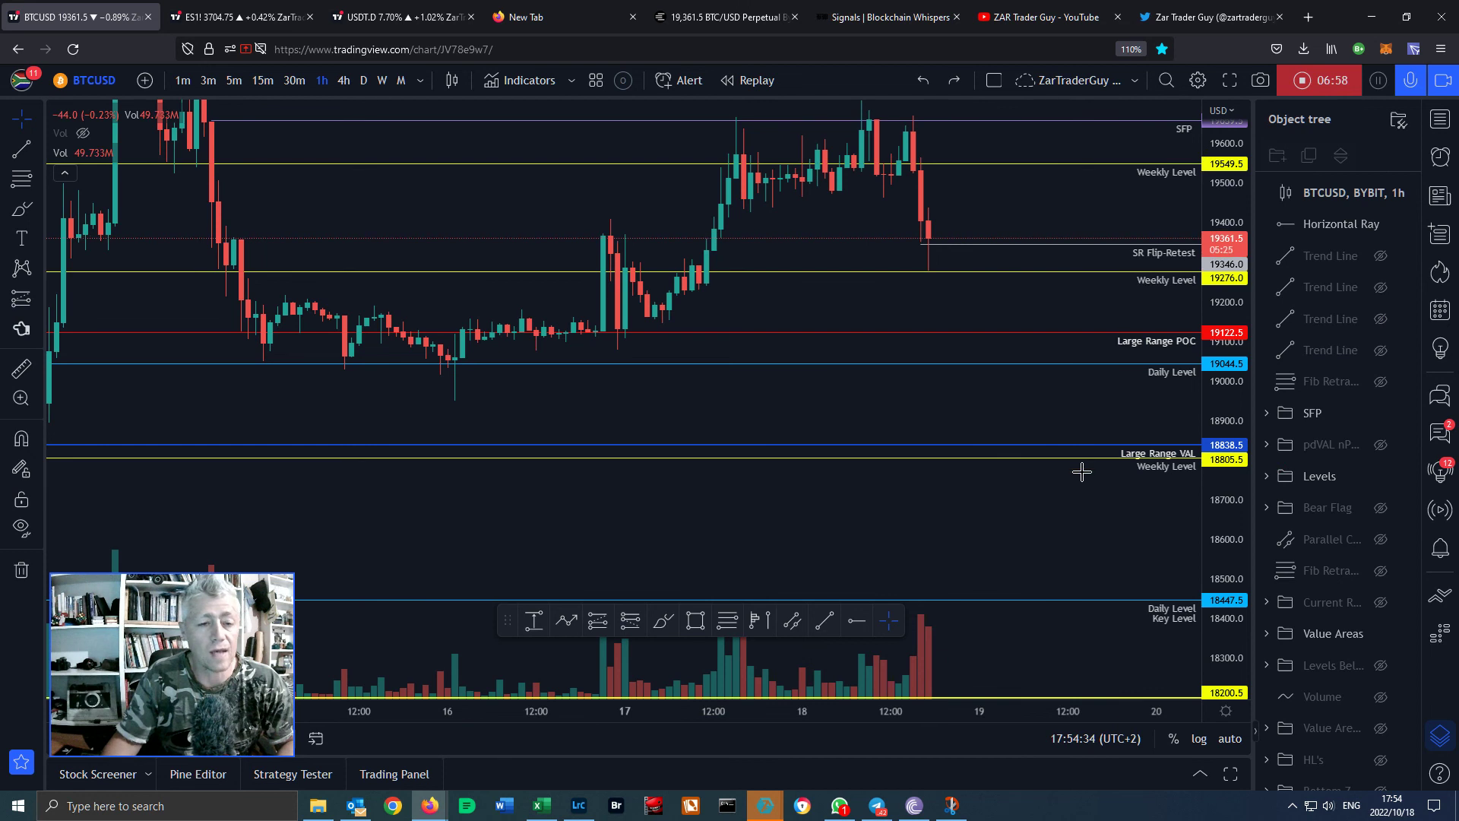